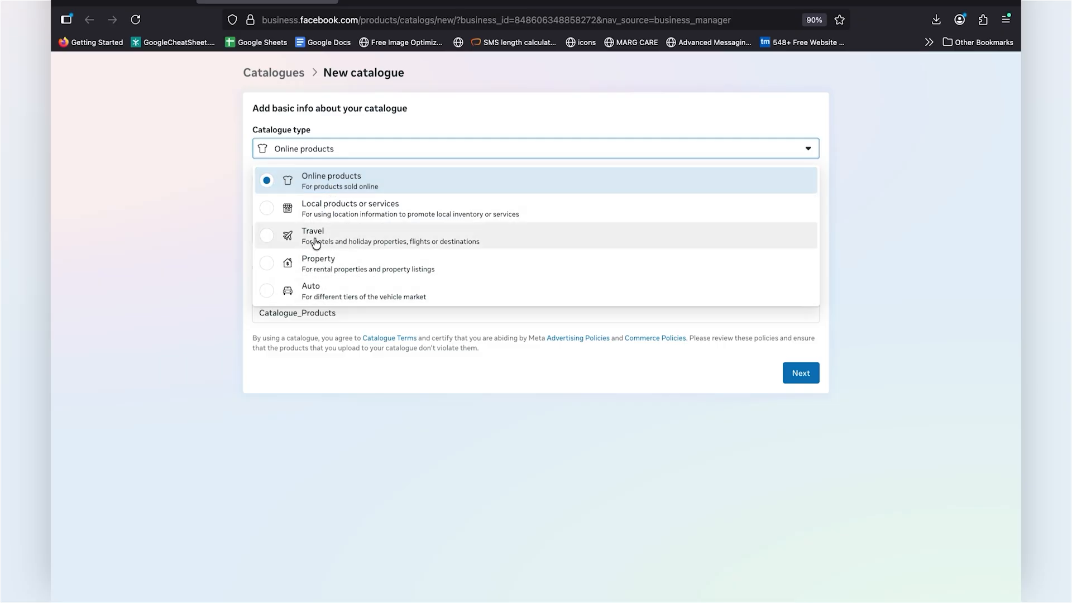
Step: Set the new catalogue's type to Online products and assign it to the WA Bridge business portfolio
click(332, 178)
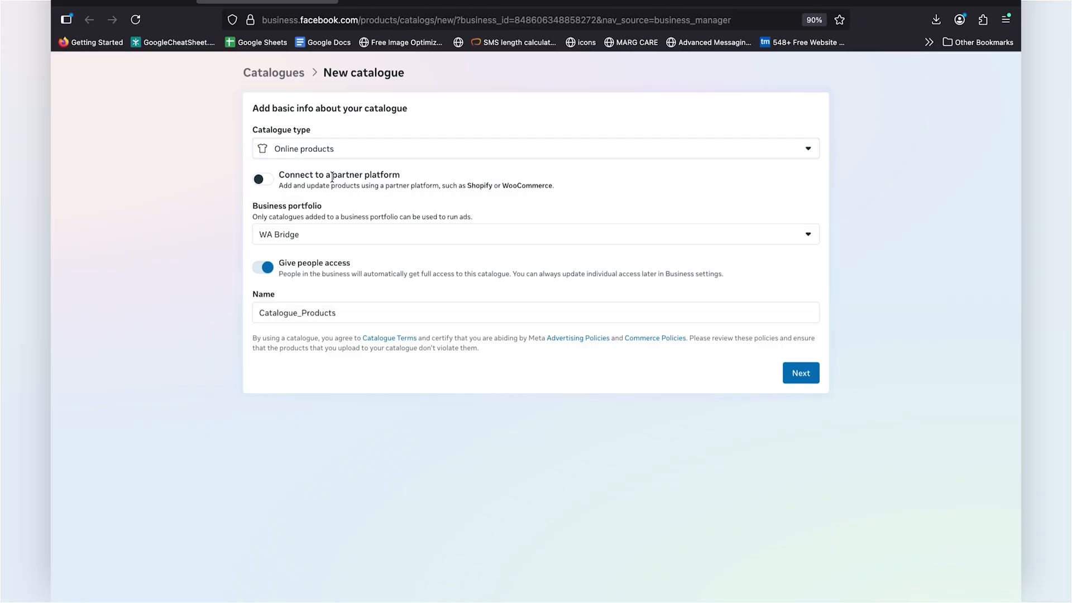
click(310, 235)
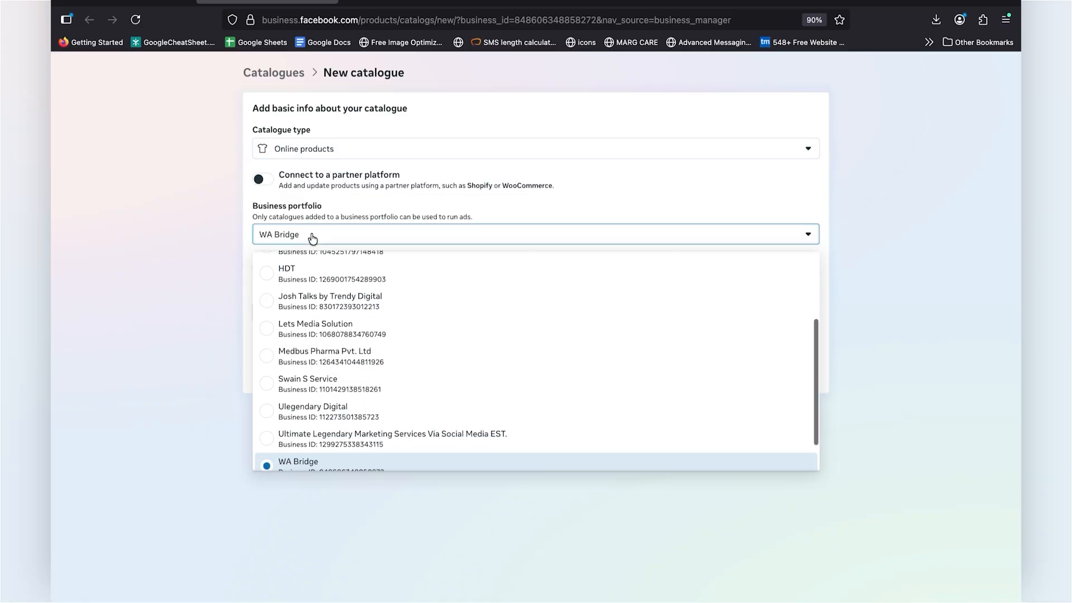
scroll(310, 425, down, 2)
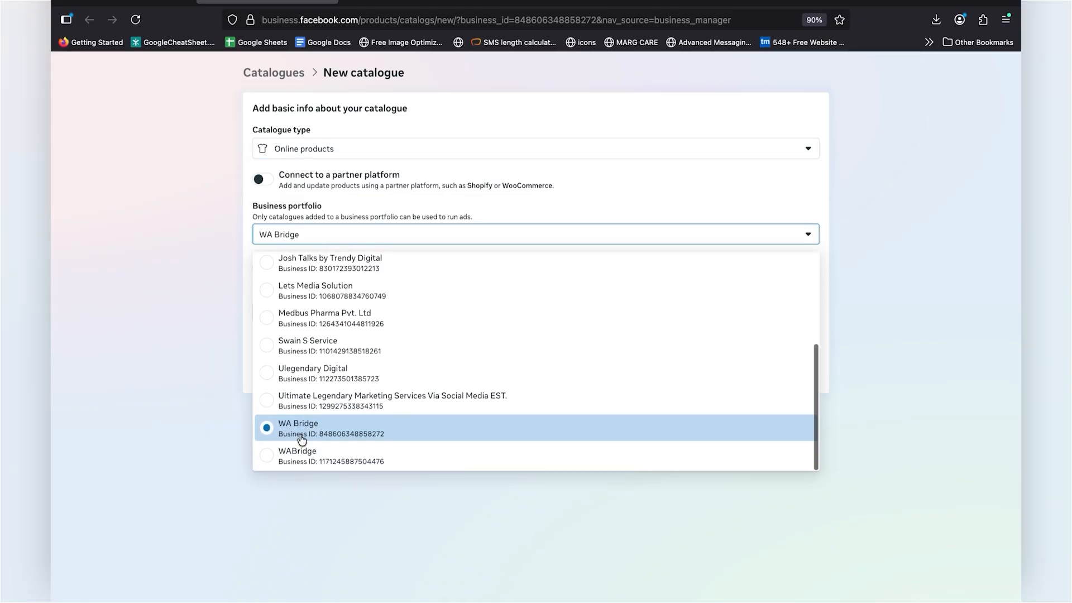
click(301, 437)
Step: Name the catalogue Testing Catalog WA and submit its basic info
click(469, 312)
text(Testing Catalog WA)
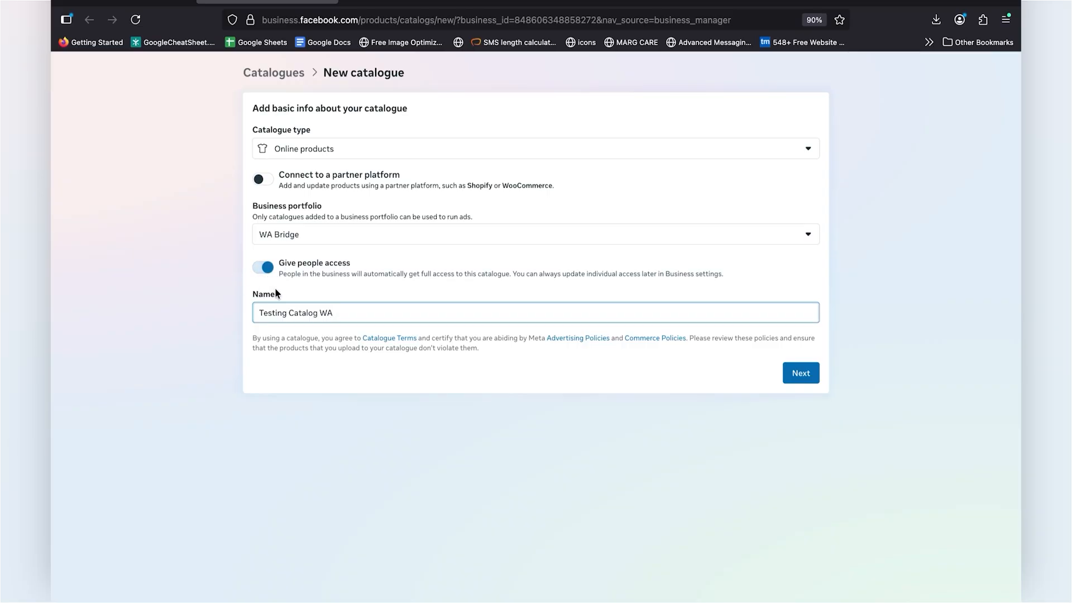
double_click(352, 310)
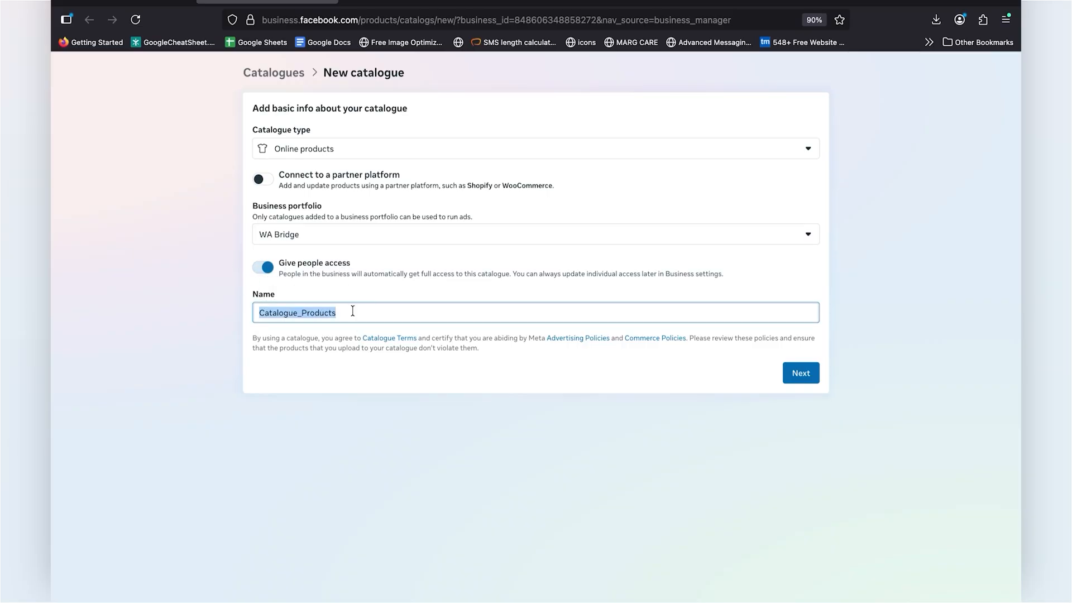
text(Testing)
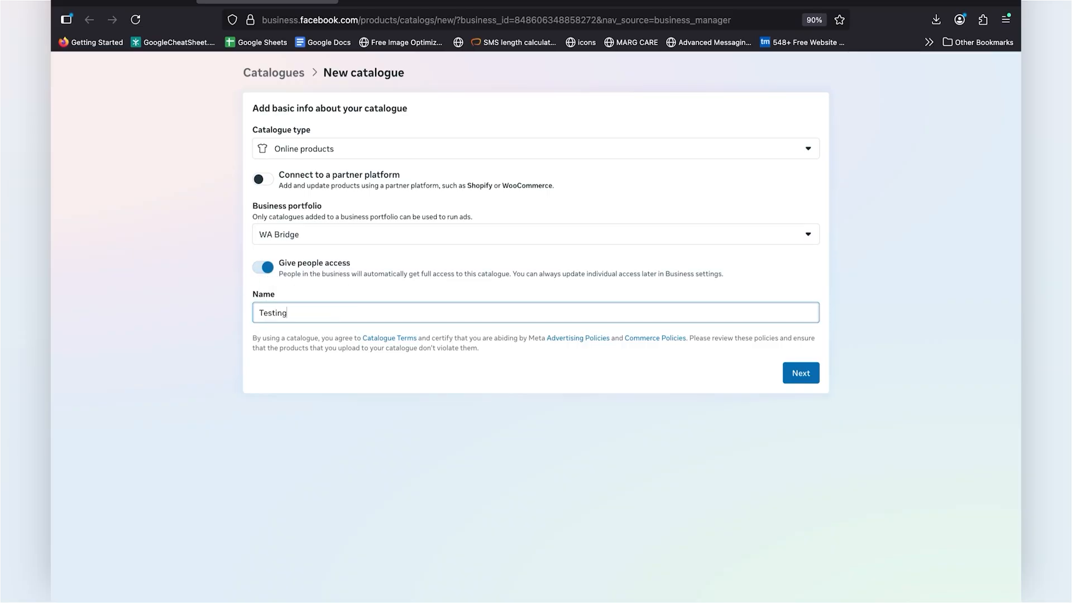
click(806, 378)
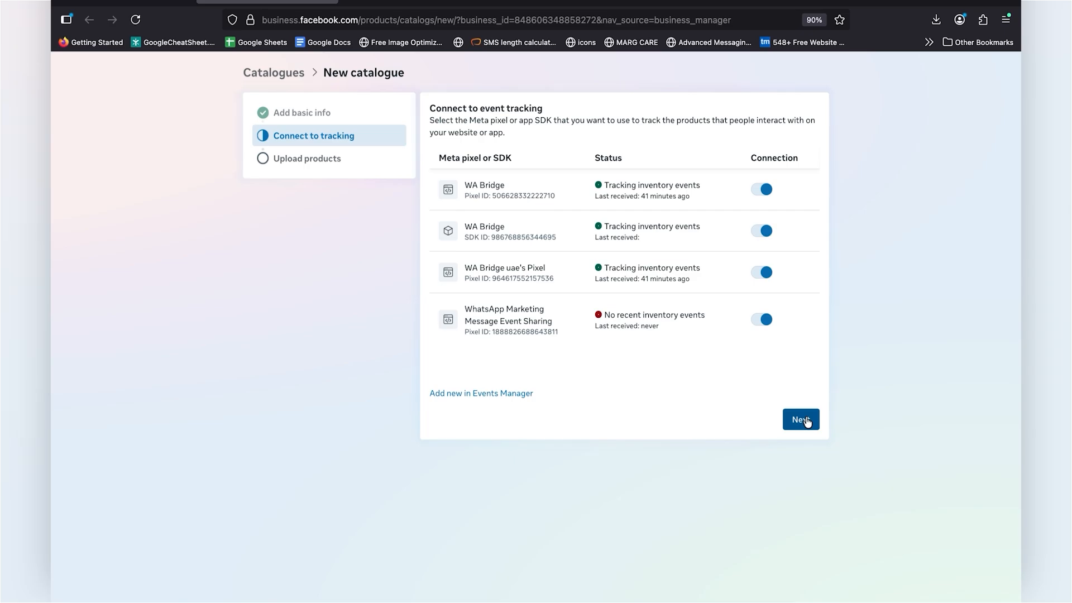
Step: Keep all event tracking connections and skip the product upload with the manual method selected
click(802, 420)
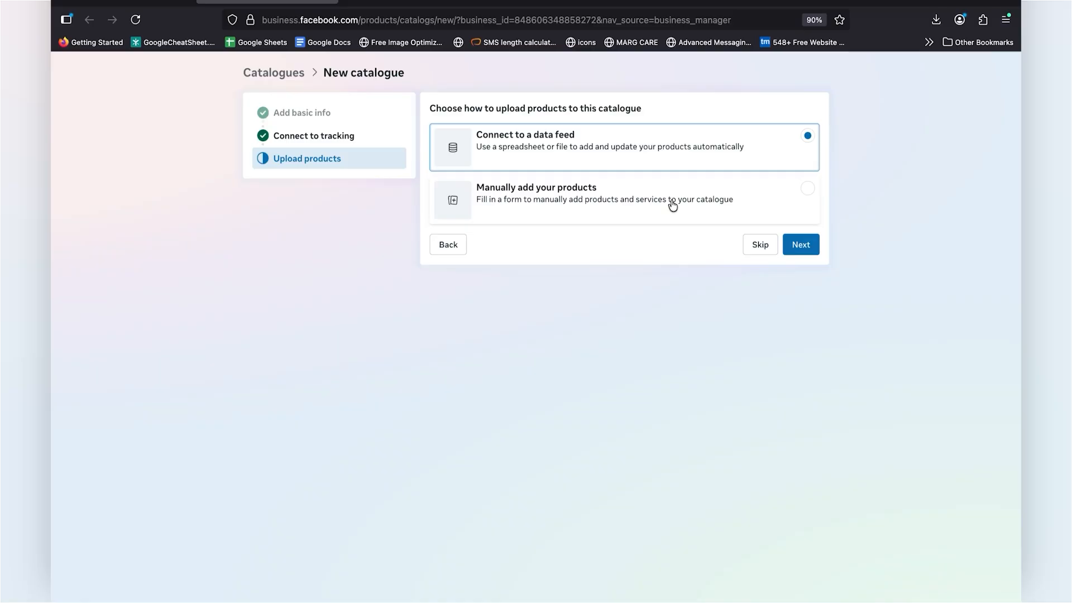
click(730, 208)
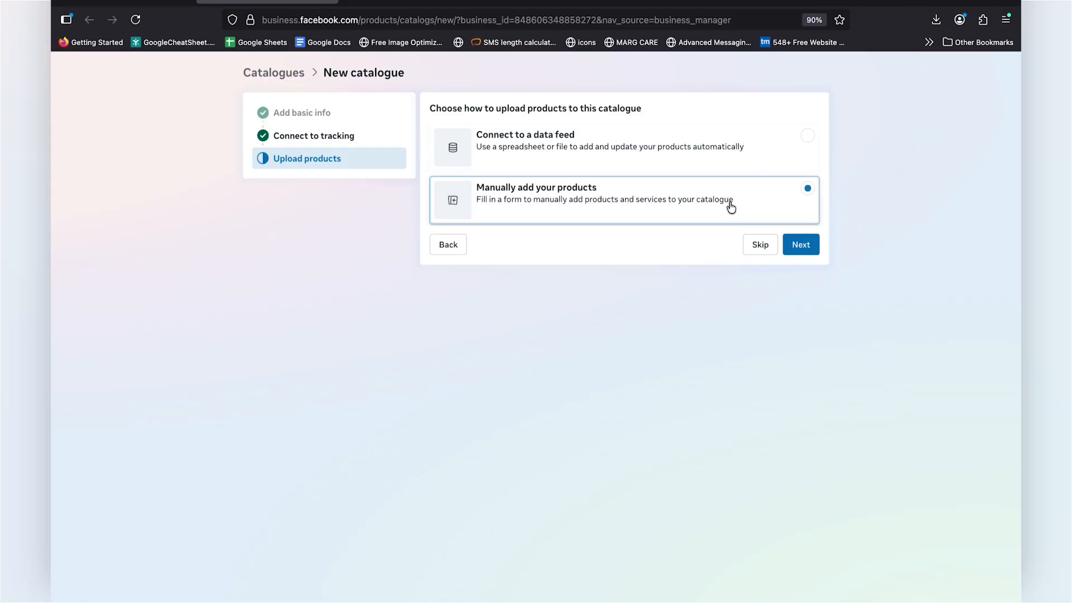
click(714, 149)
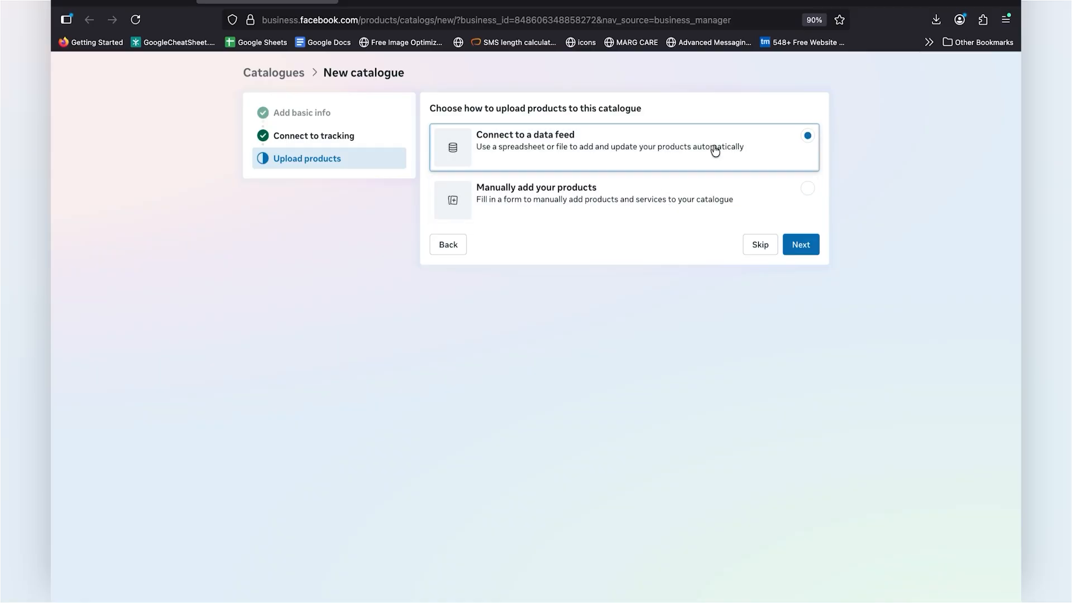
click(710, 194)
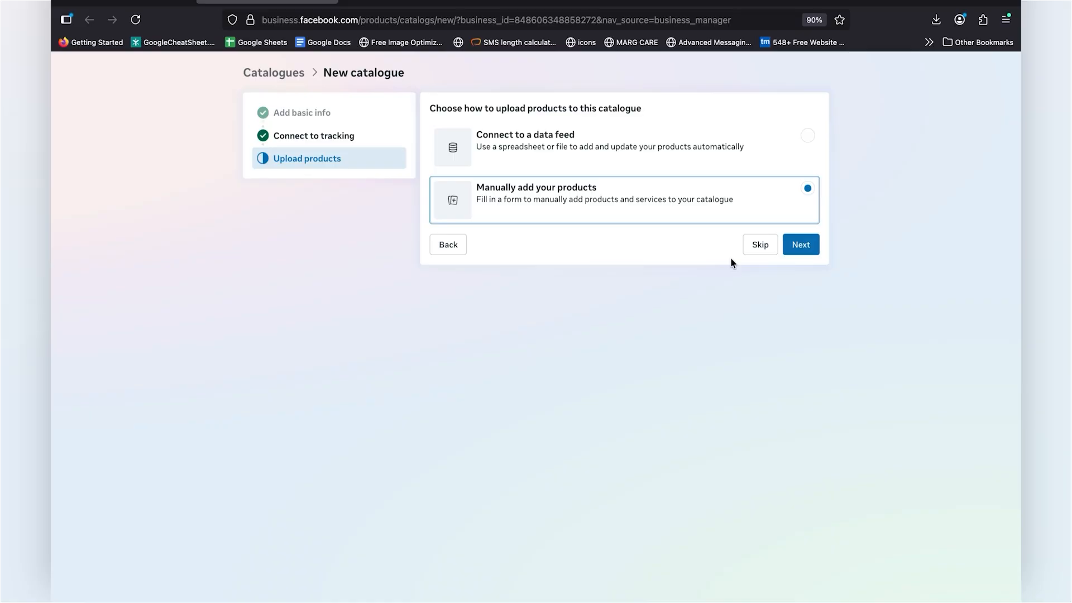
click(760, 246)
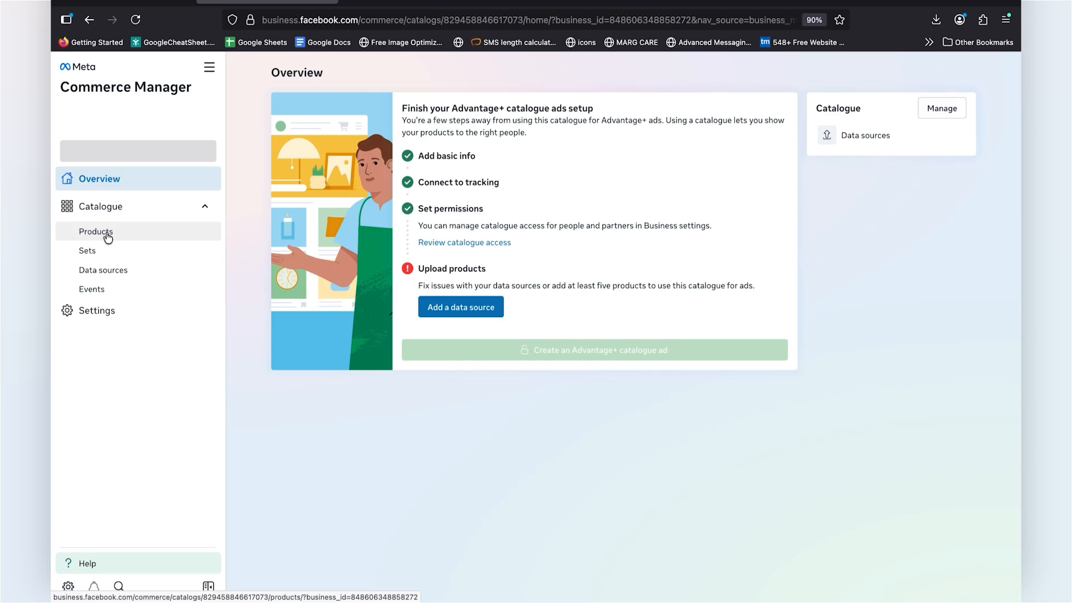
Step: Explore adding catalogue items through a partner platform by choosing WooCommerce and viewing its Facebook extension page
click(107, 233)
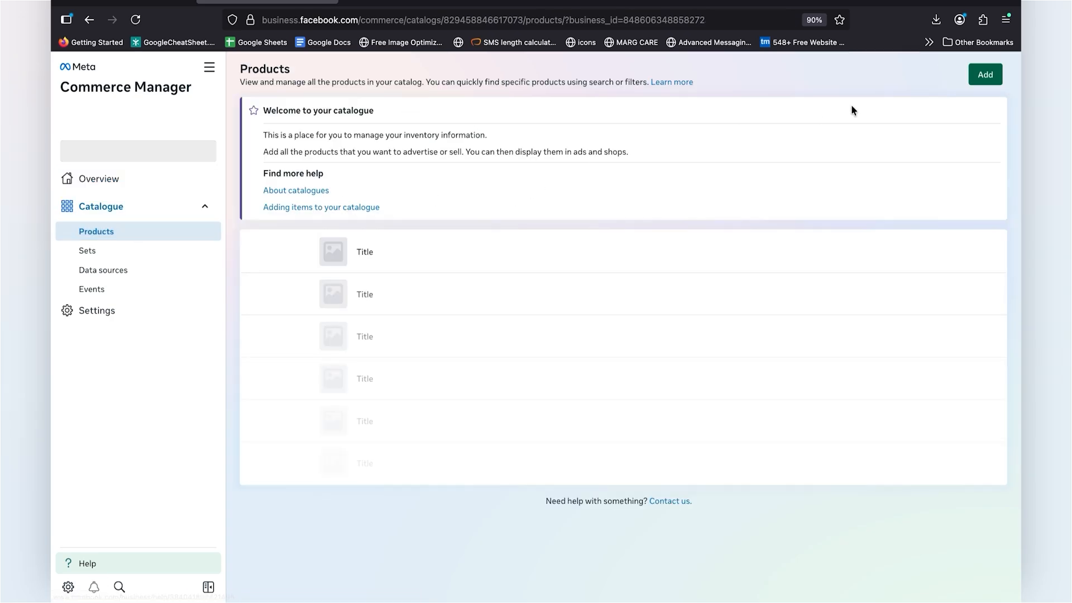
click(985, 75)
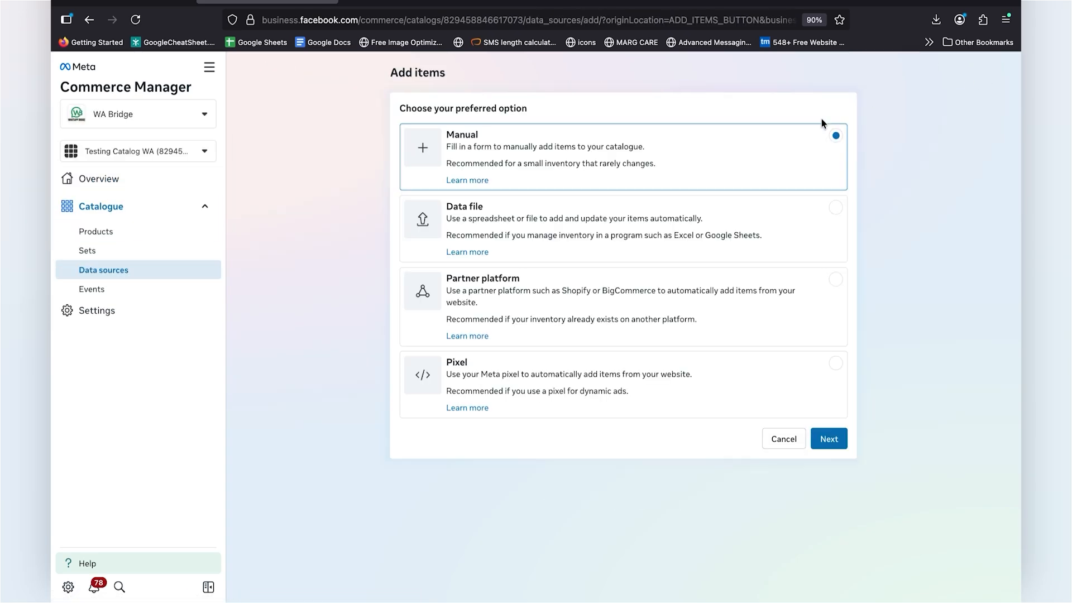
click(532, 291)
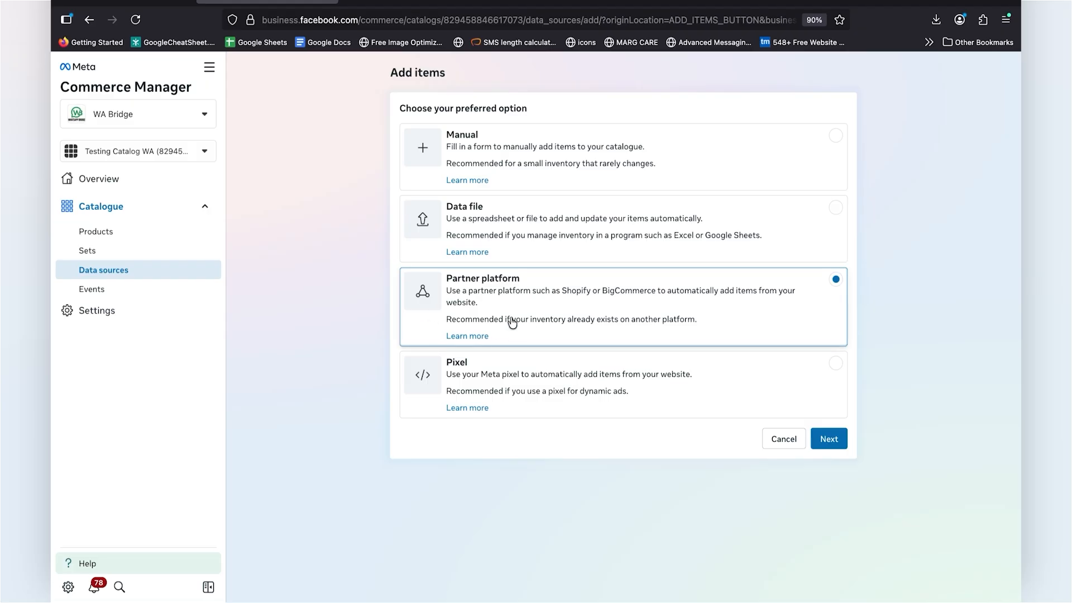
click(829, 439)
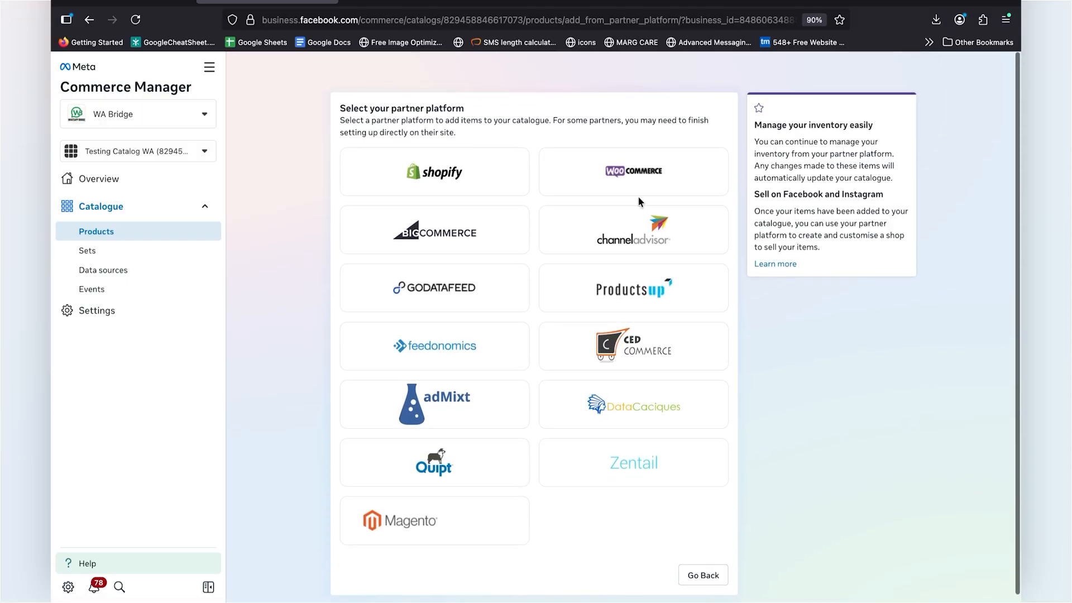
click(635, 167)
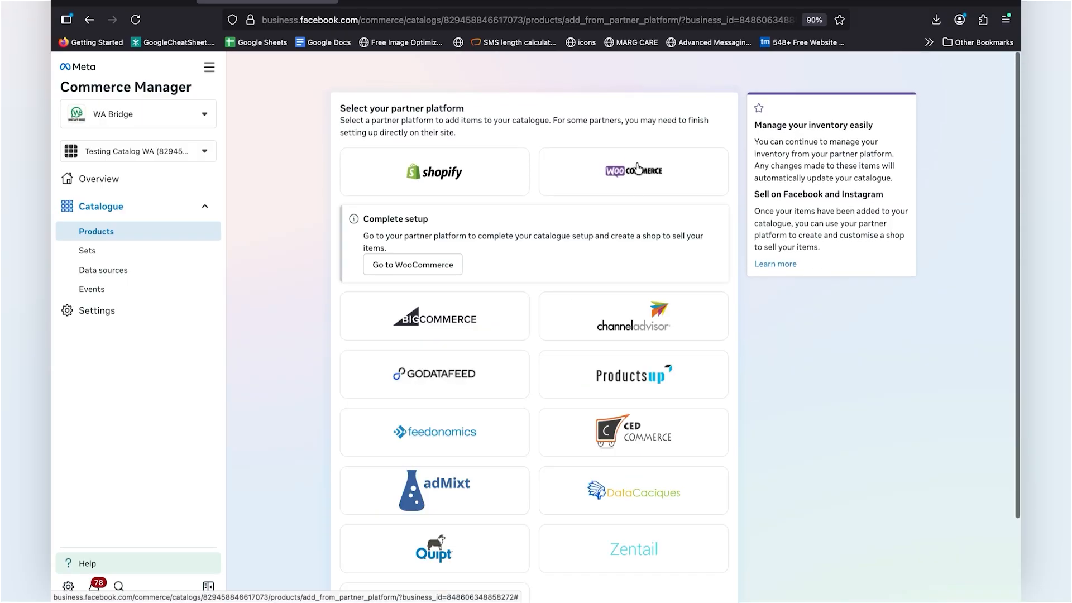
click(414, 265)
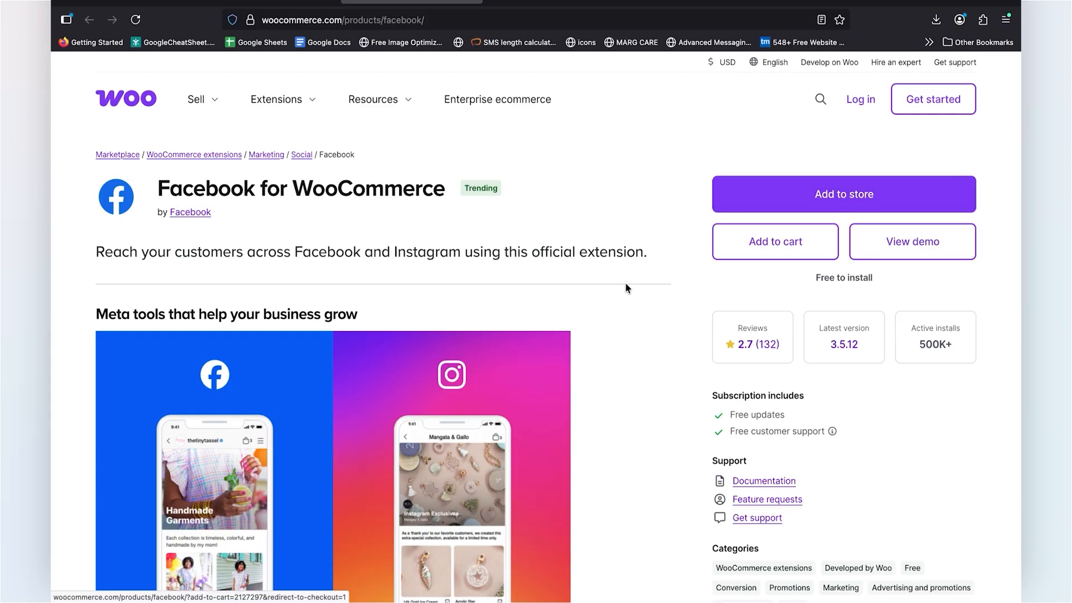
scroll(625, 282, down, 3)
scroll(624, 282, up, 3)
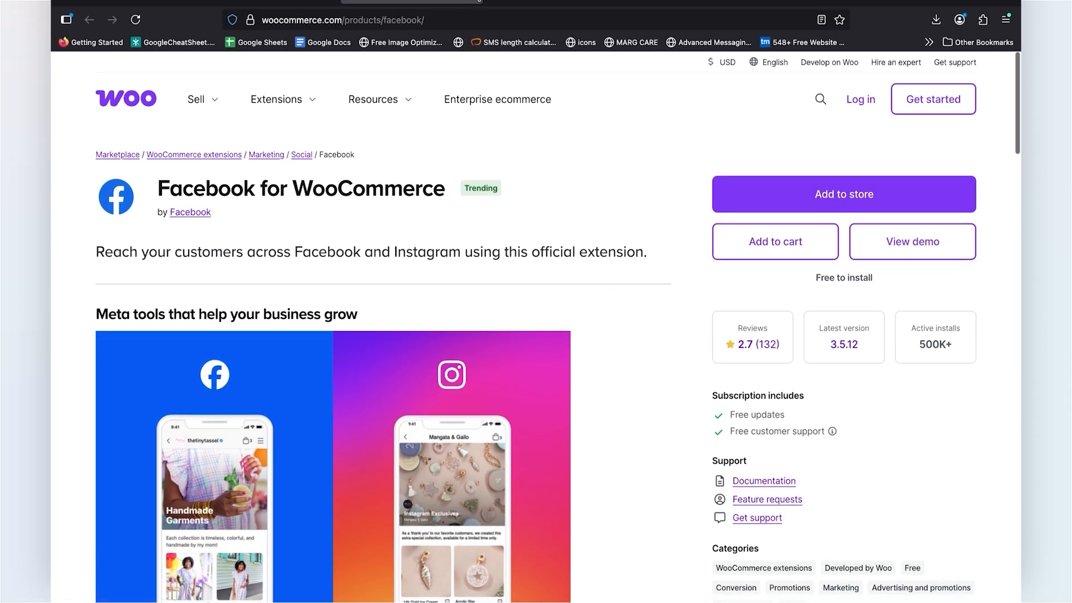
Step: Switch to the WA Bridge website, log in to the dashboard and open the eCommerce product management
click(305, 6)
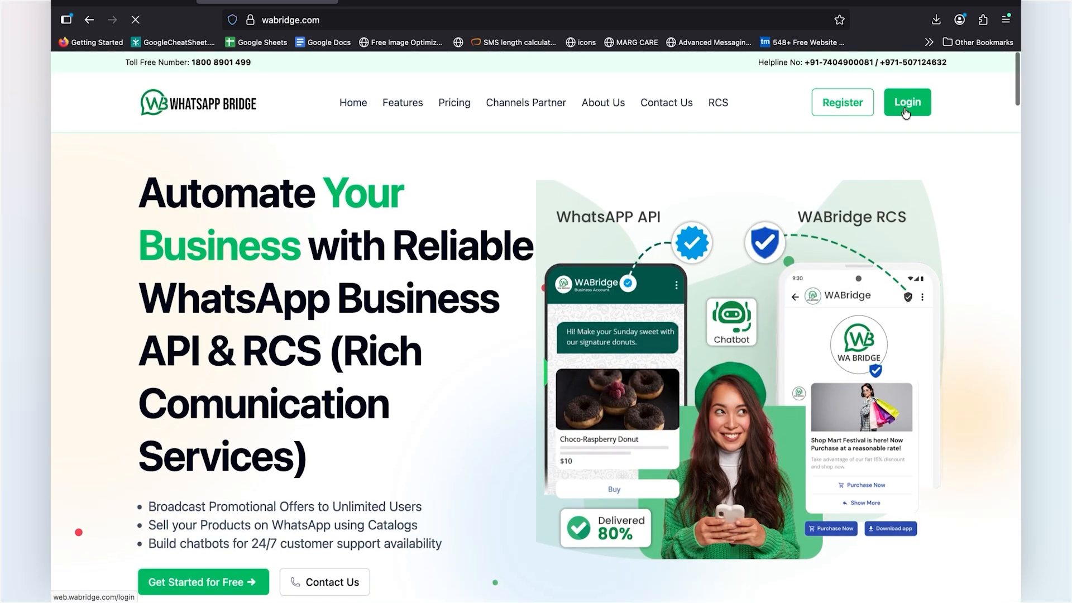
click(905, 111)
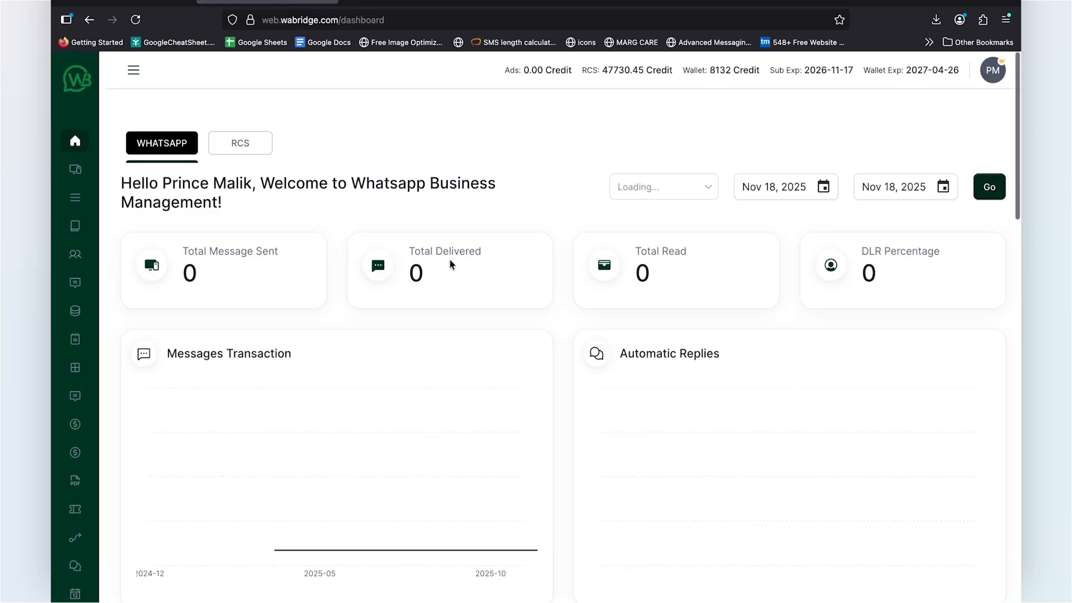
mouse_move(57, 314)
scroll(168, 491, down, 3)
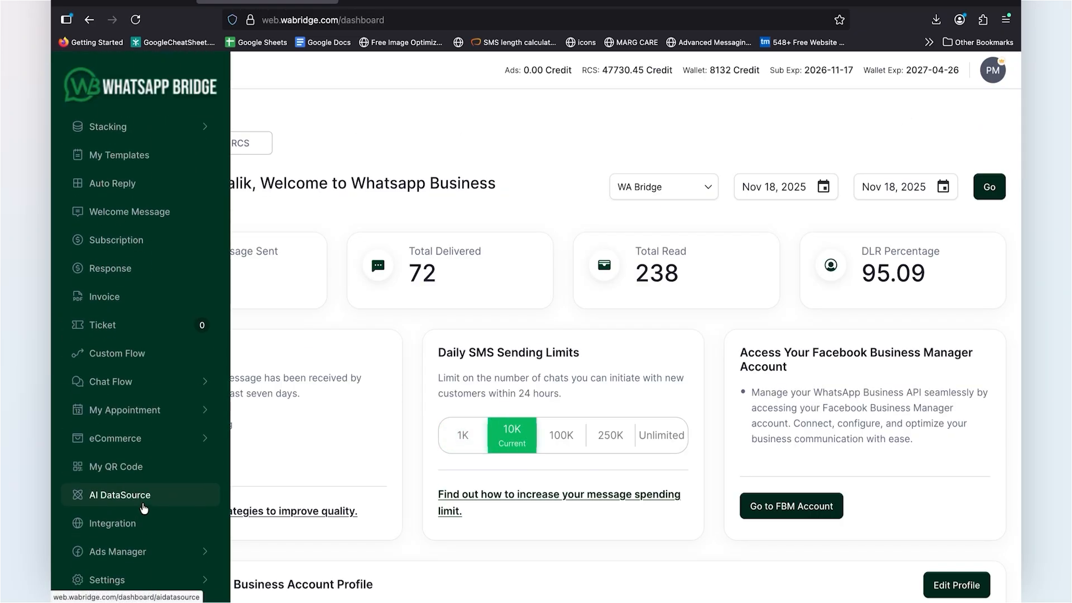
click(124, 444)
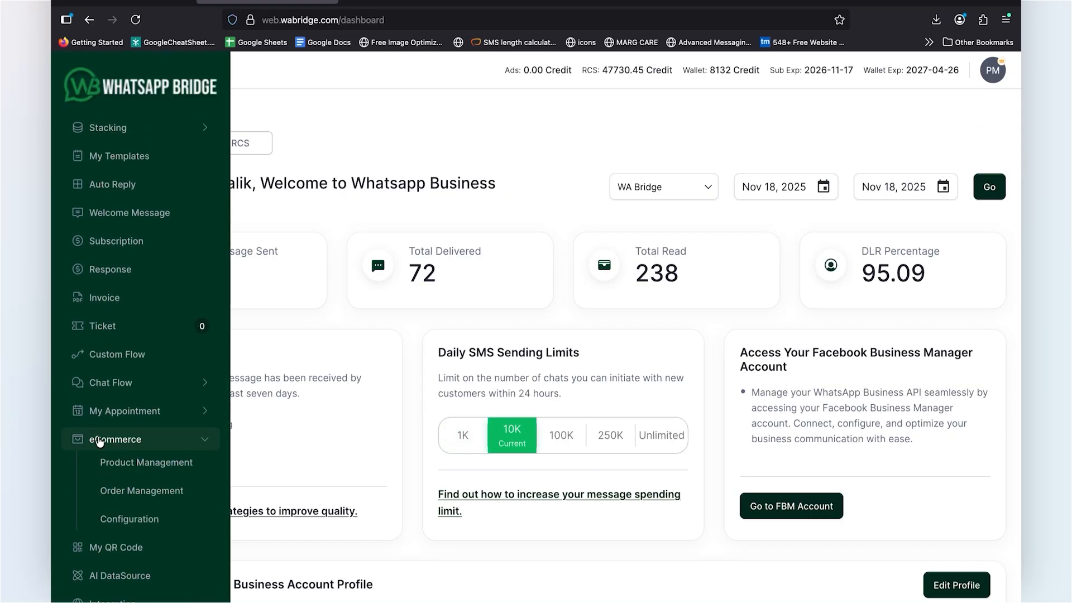
click(119, 469)
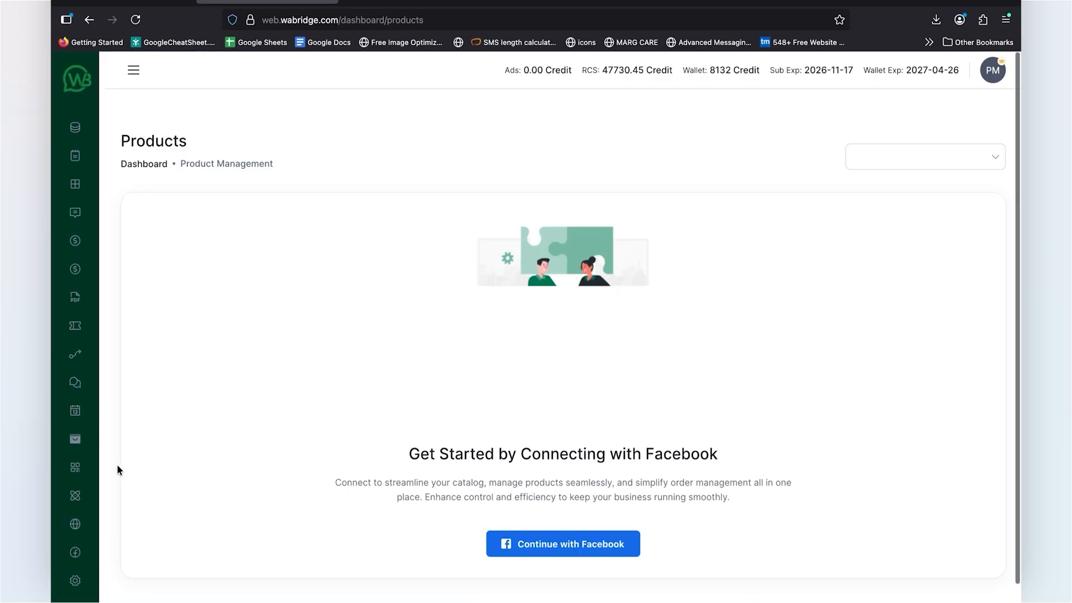
Step: Select the WA Bridge account for products and start connecting it to Facebook with the WA Bridge business portfolio
click(918, 158)
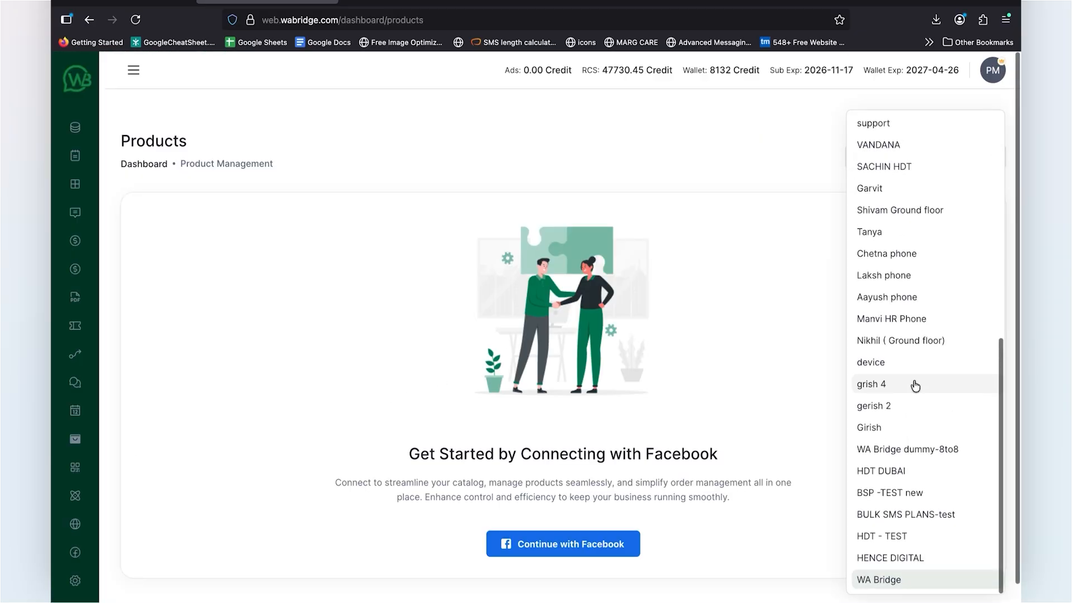
click(889, 579)
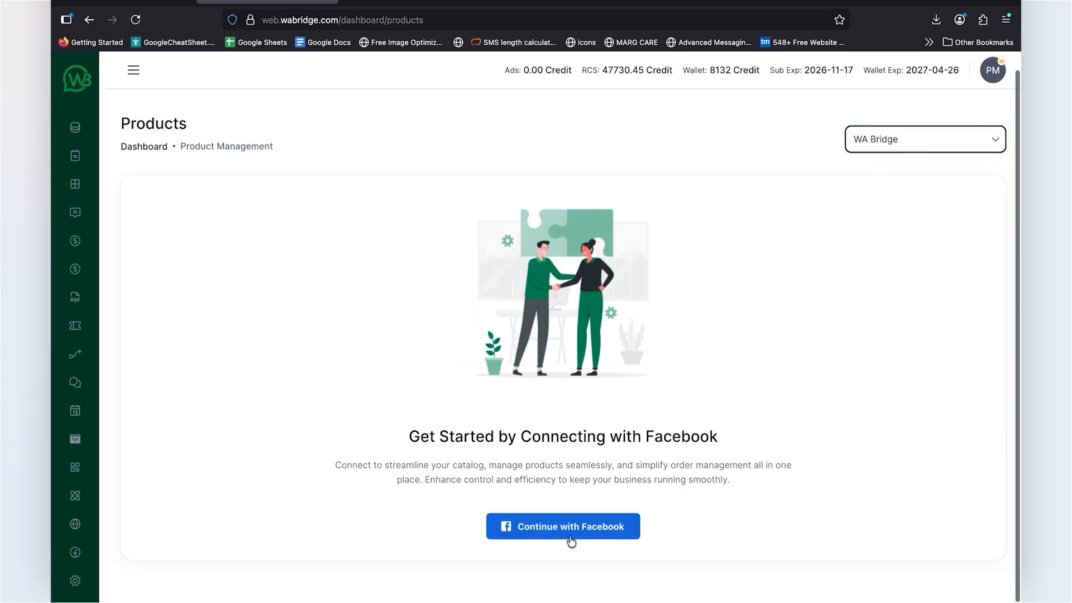
click(569, 537)
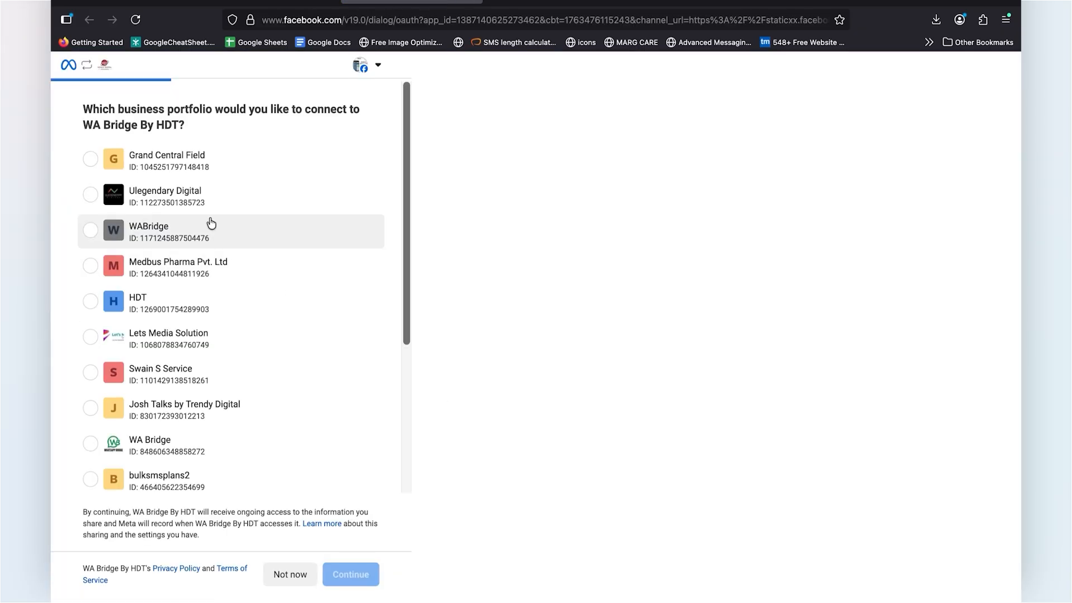
scroll(220, 383, down, 5)
click(107, 235)
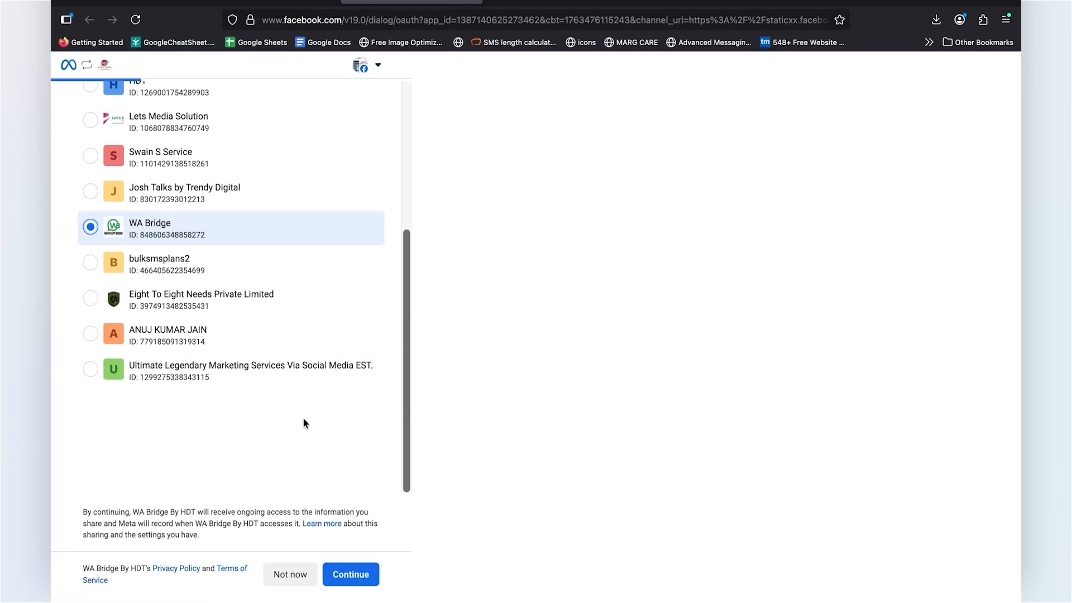
click(359, 578)
click(356, 575)
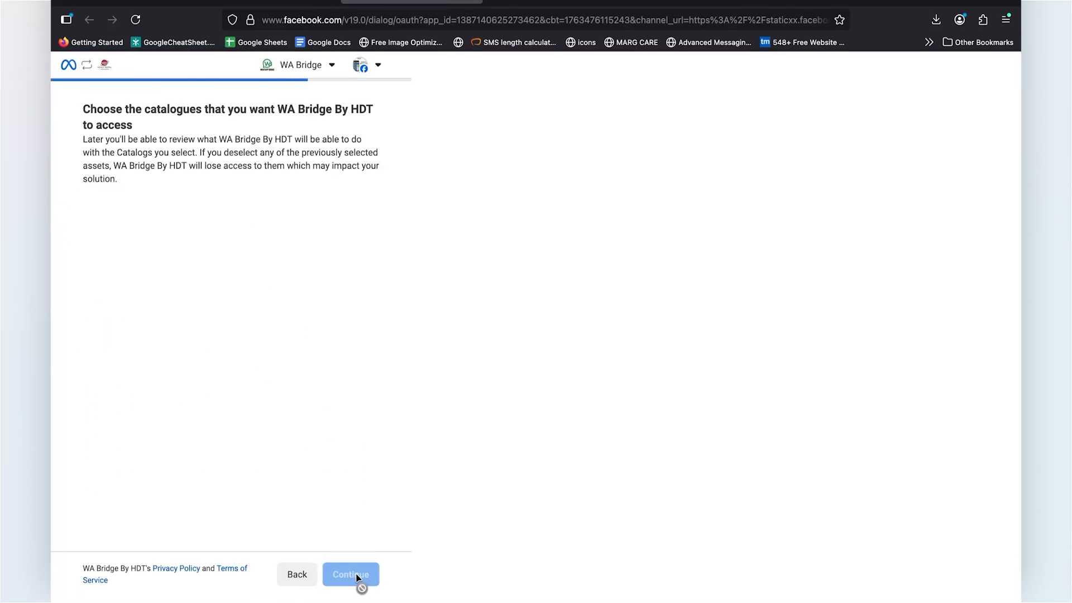
Step: Grant WA Bridge By HDT access to all listed catalogues and save the Facebook connection
scroll(132, 288, down, 2)
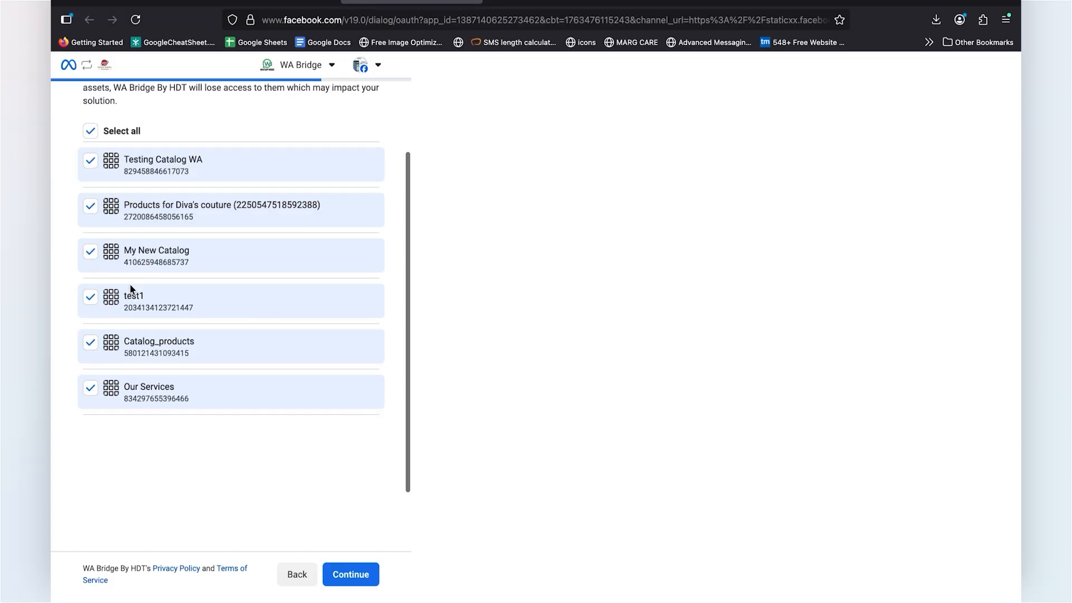
scroll(132, 288, up, 2)
click(90, 212)
click(91, 240)
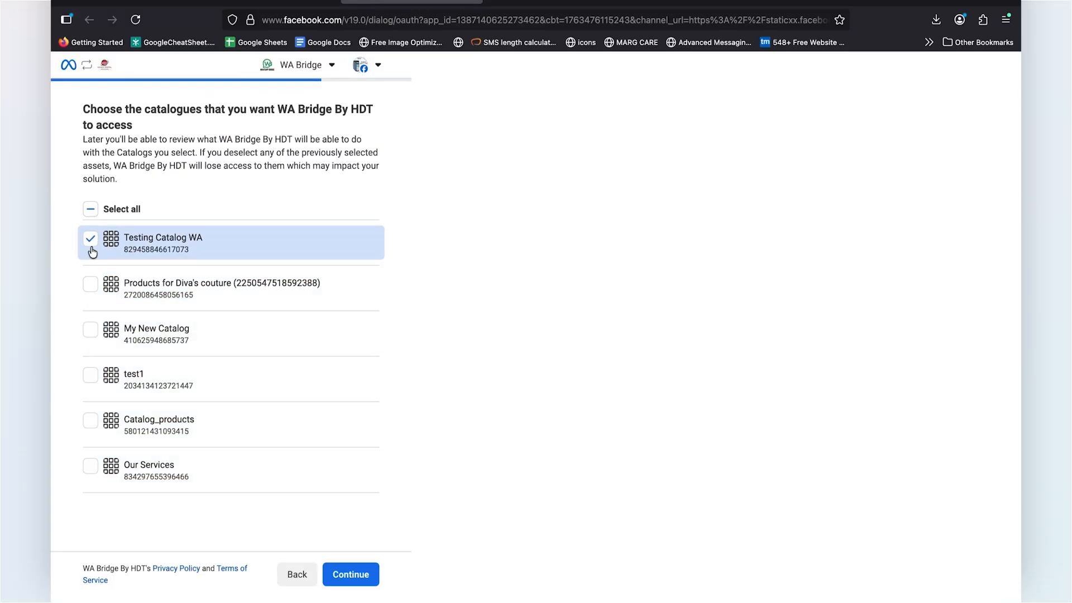
click(92, 251)
click(91, 209)
click(350, 575)
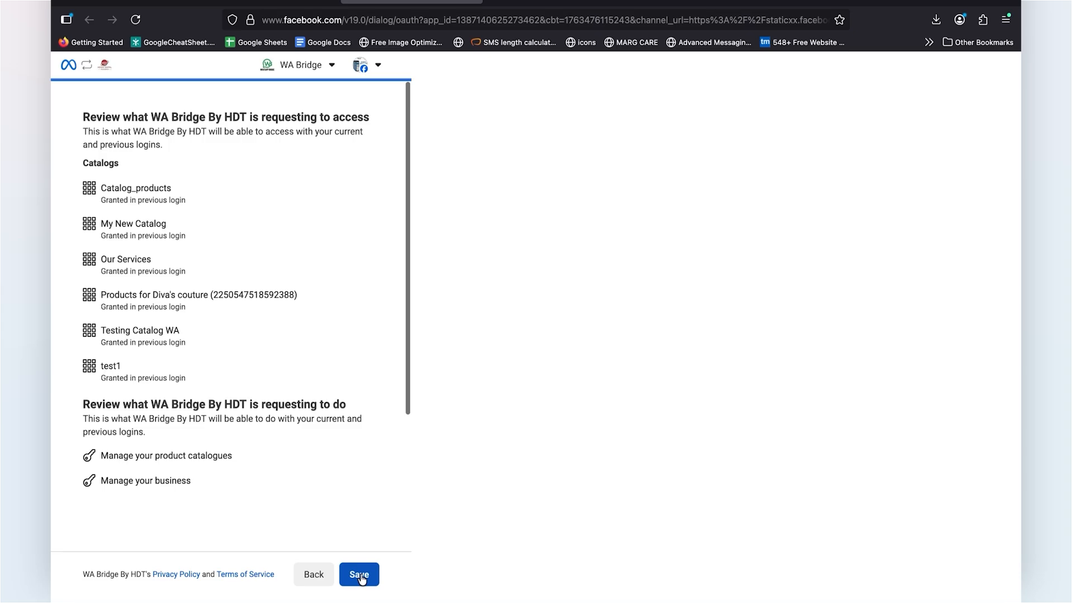
click(360, 574)
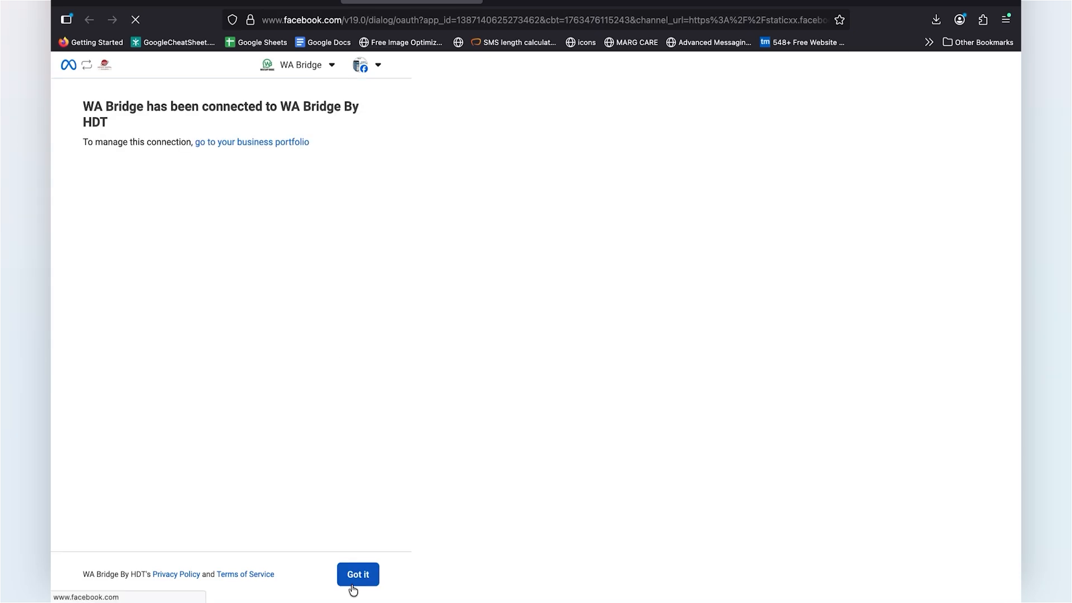
click(352, 584)
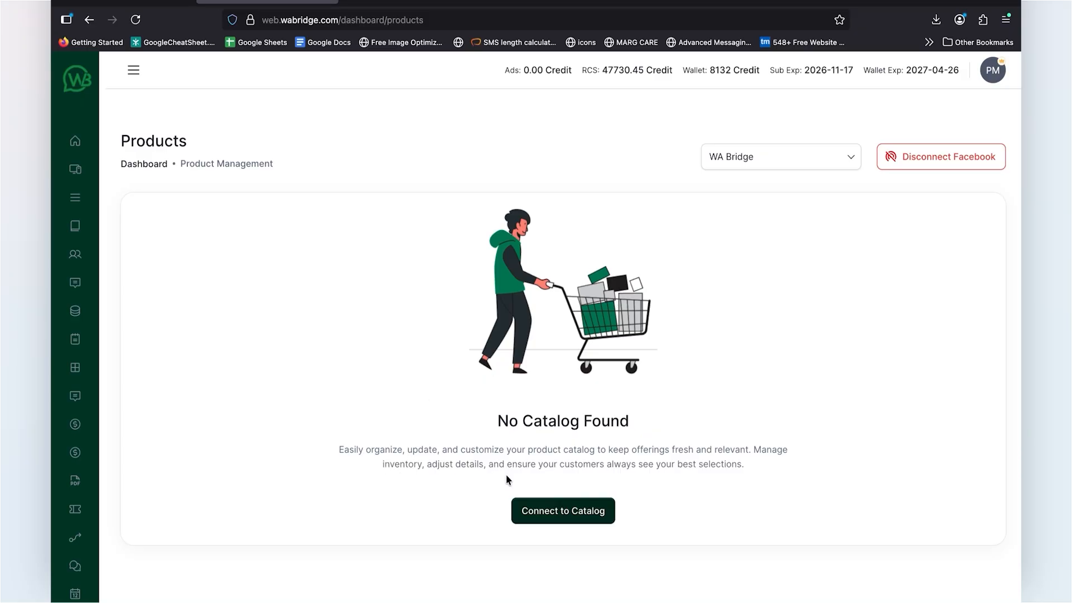
Step: Connect the Testing Catalog WA catalogue to the product management
click(562, 516)
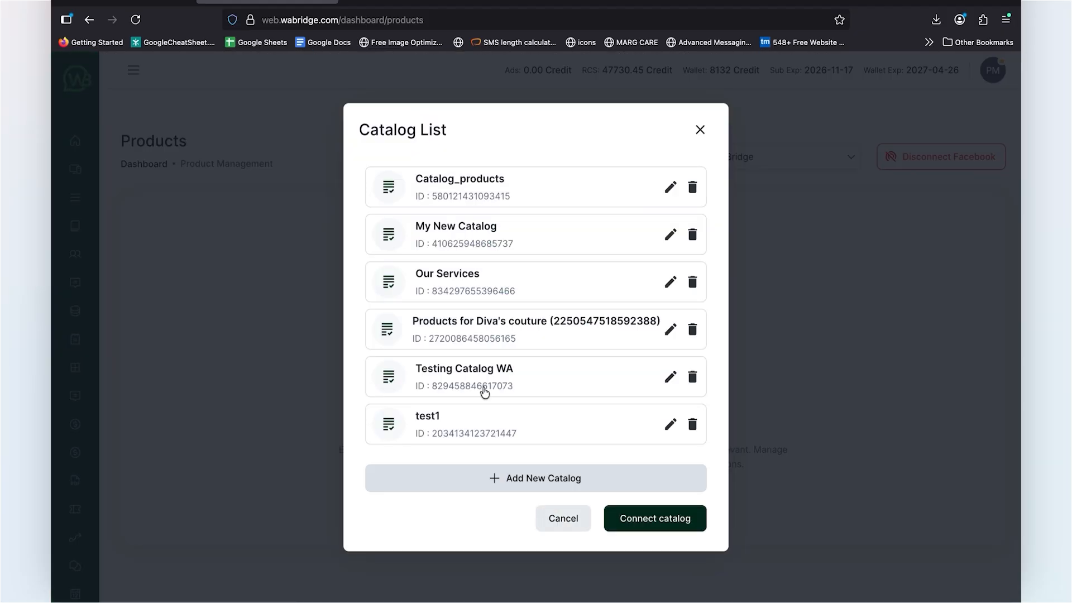
click(428, 377)
click(668, 525)
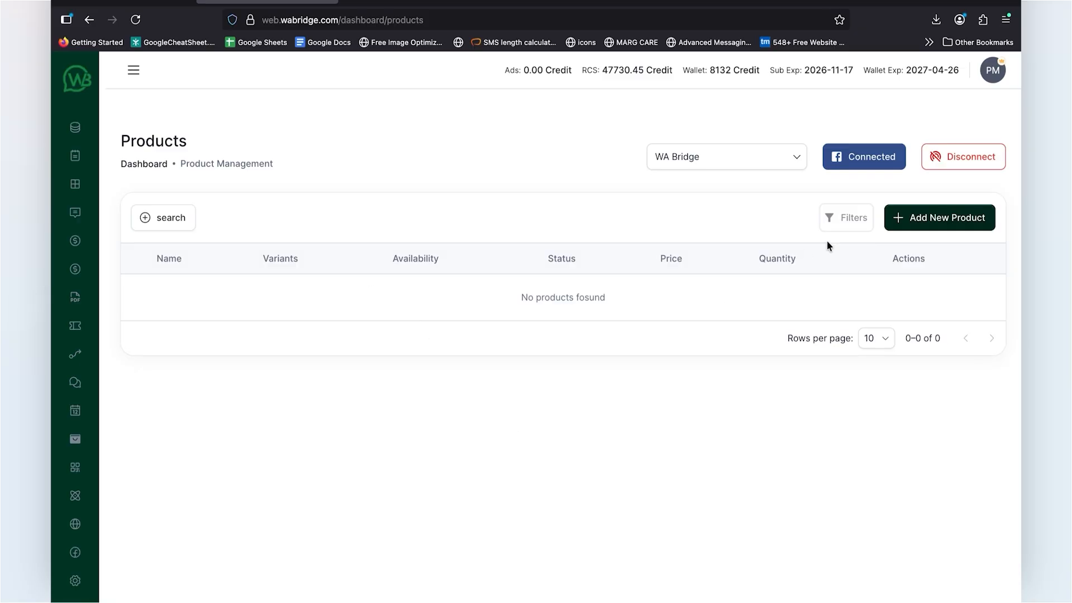
Step: Start adding a new product to the catalogue and upload shirt.jpg as its image
click(893, 224)
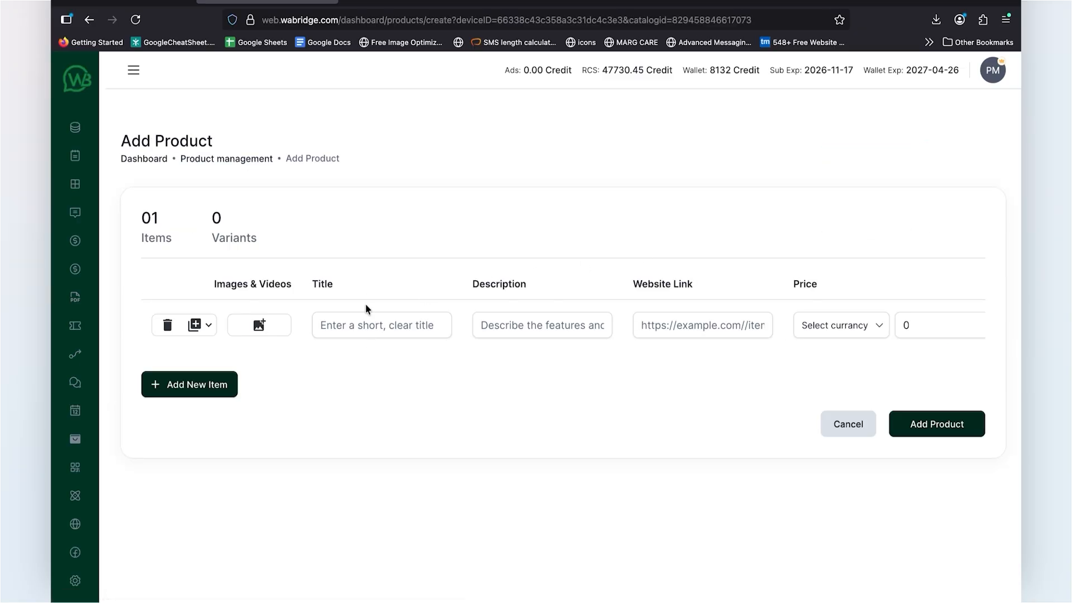
click(263, 332)
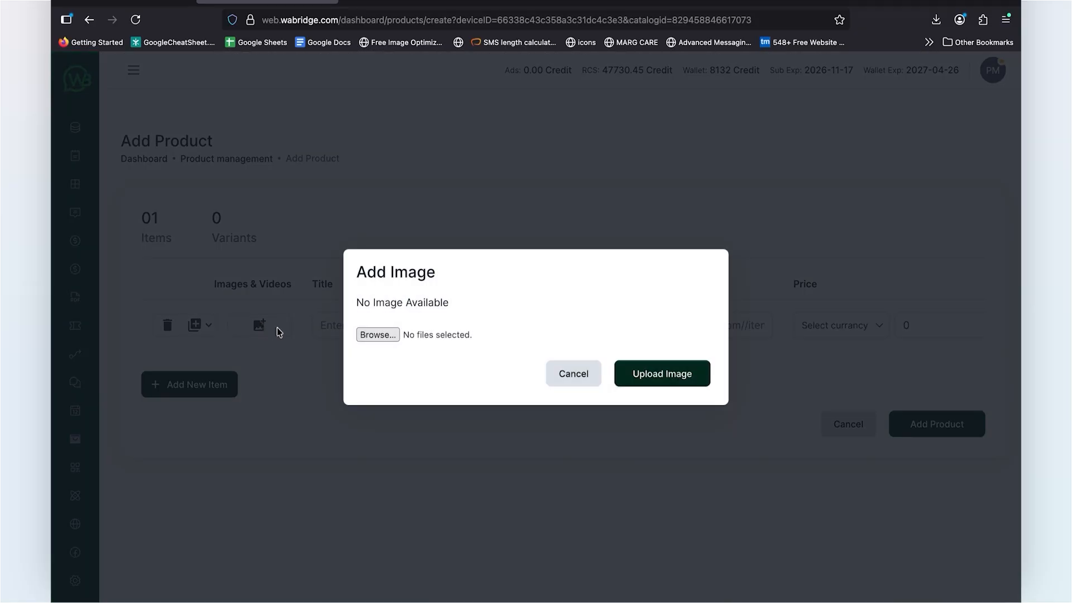
click(326, 105)
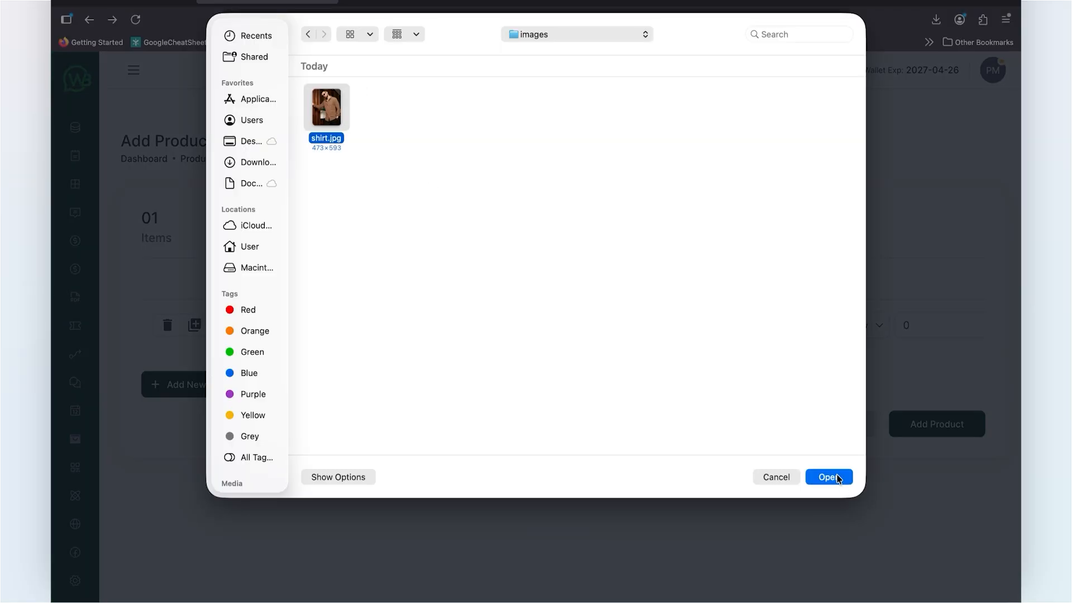
click(838, 477)
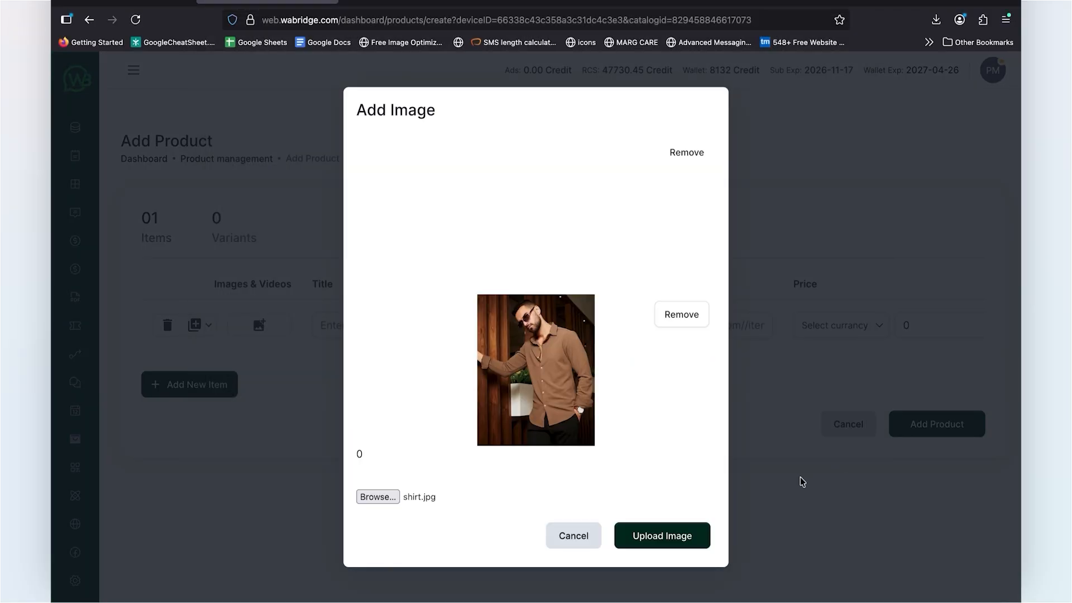
click(661, 540)
Step: Copy the title "Men's Classic Comfort-Fit Cotton Shirt" from the Google Docs content document into the product's title
click(384, 333)
click(392, 4)
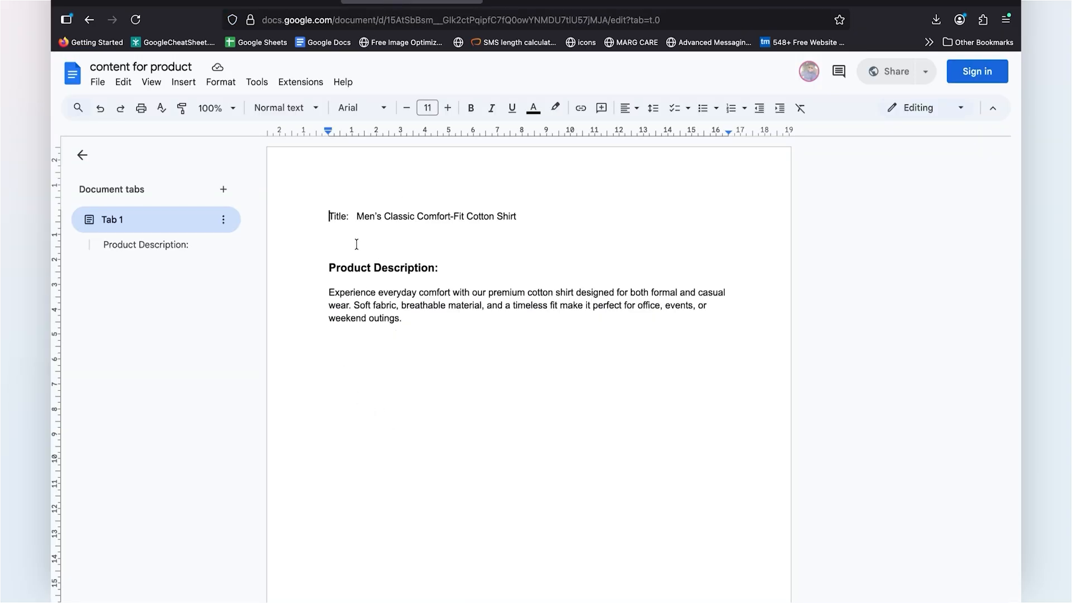
drag(357, 216, 517, 216)
key(ctrl+c)
click(267, 3)
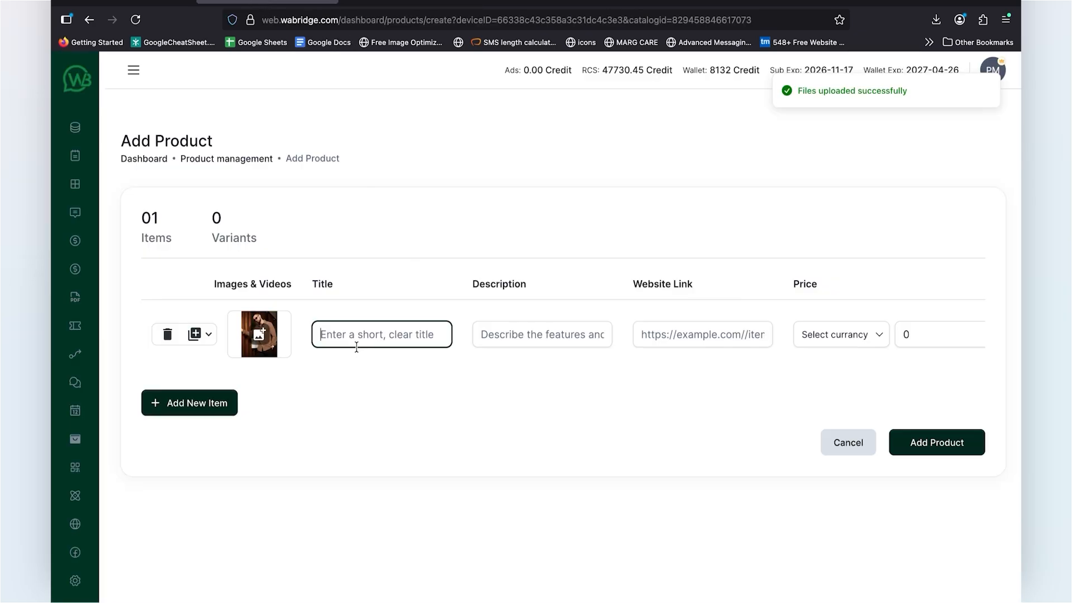
key(ctrl+v)
Step: Copy the product description paragraph from the Google Docs content document into the product's description
click(402, 3)
drag(329, 292, 407, 324)
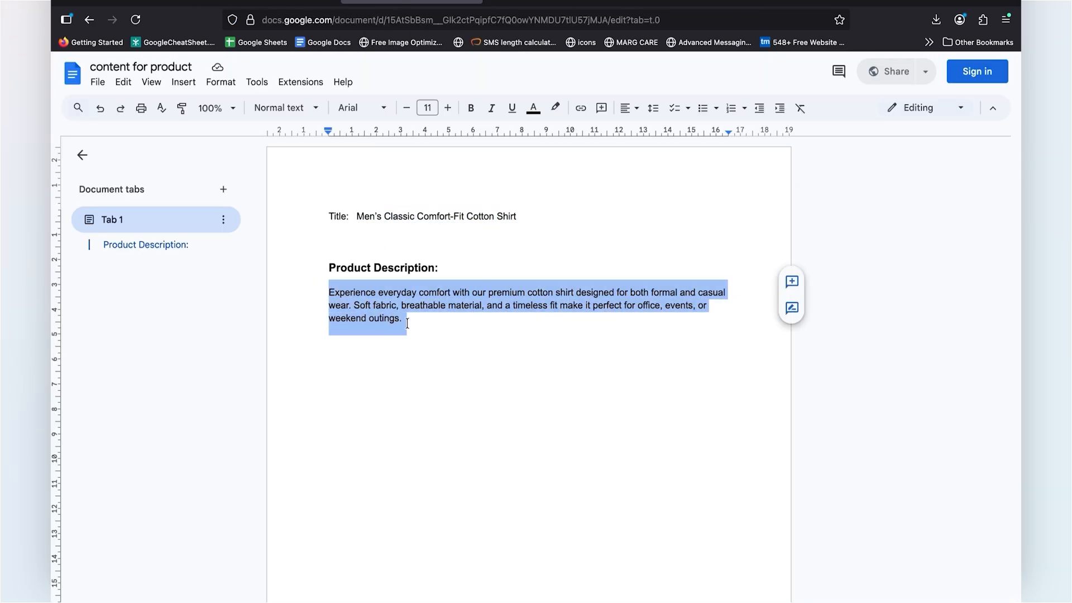
click(267, 3)
click(498, 336)
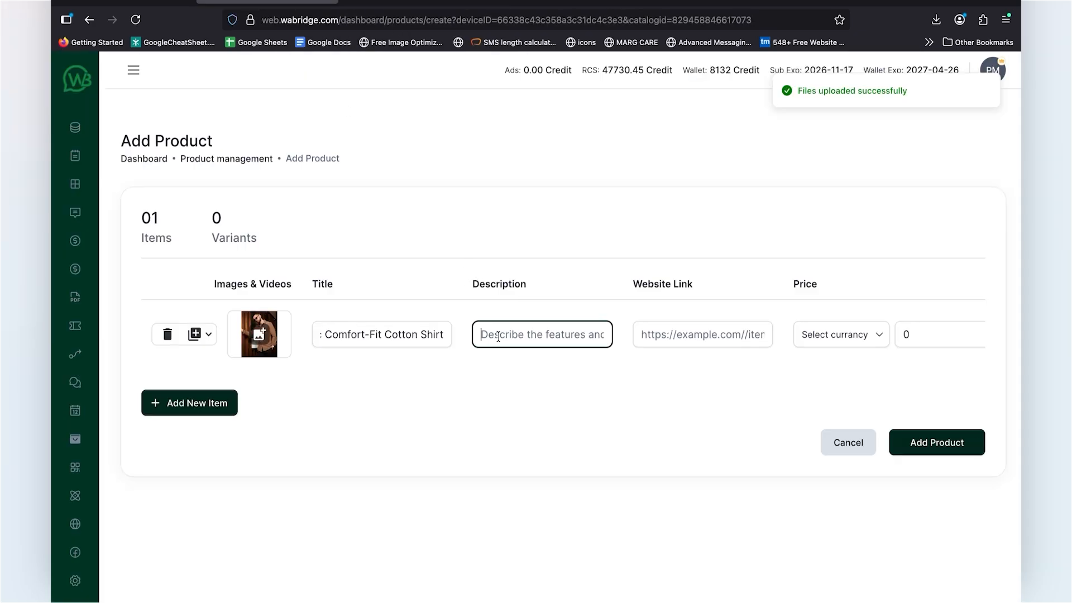
key(ctrl+v)
click(544, 420)
click(687, 338)
text(http)
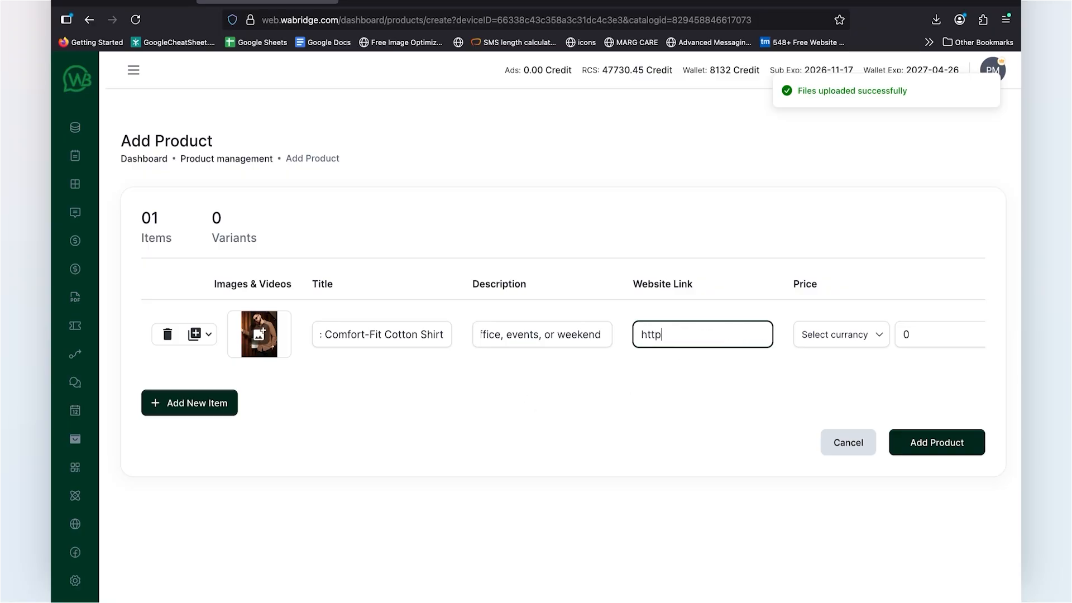
text(s://wabrid)
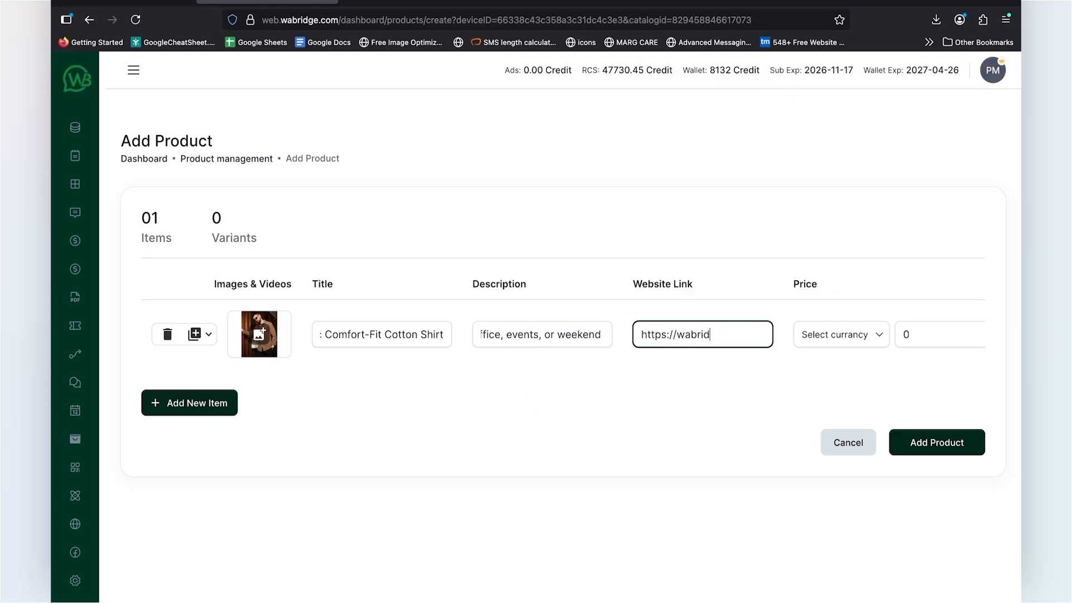
text(ge.com)
click(743, 396)
Step: Set the product's price to 999 in Indian Rupee
scroll(743, 363, right, 2)
click(720, 335)
scroll(720, 421, down, 4)
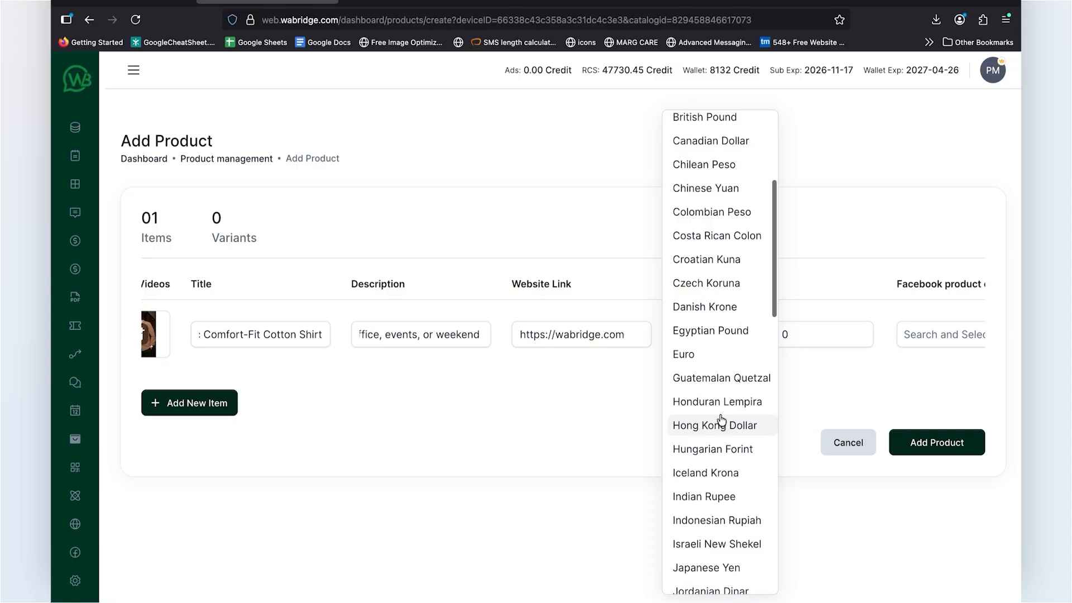
click(705, 496)
key(Tab)
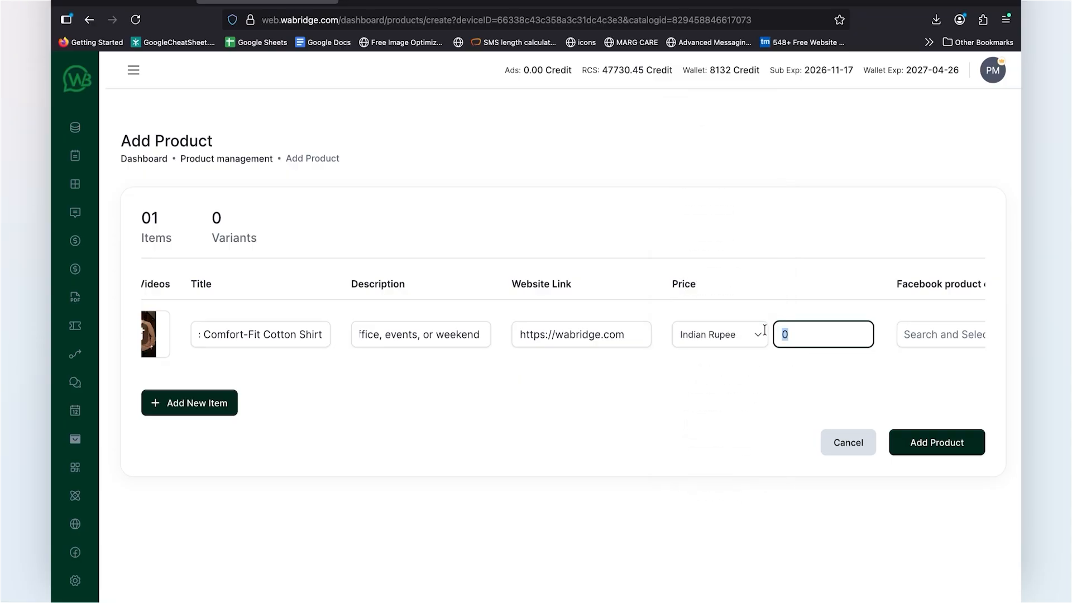
text(999)
scroll(768, 334, right, 5)
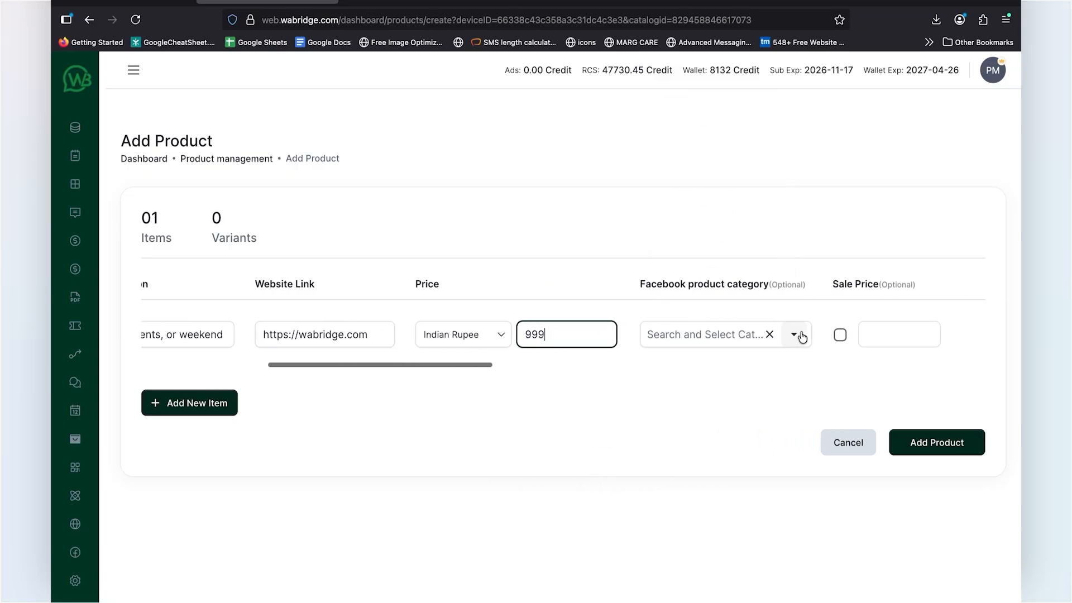
click(801, 335)
scroll(706, 480, down, 3)
scroll(704, 485, up, 3)
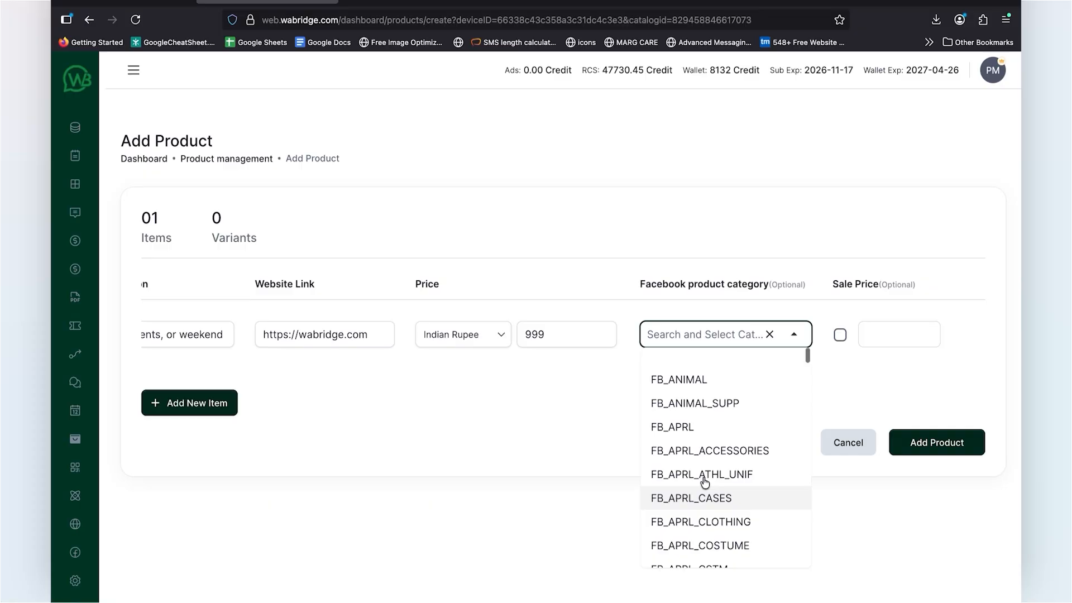
click(796, 330)
Step: Enable the sale price for the product and set it to 899
scroll(810, 301, right, 3)
click(720, 334)
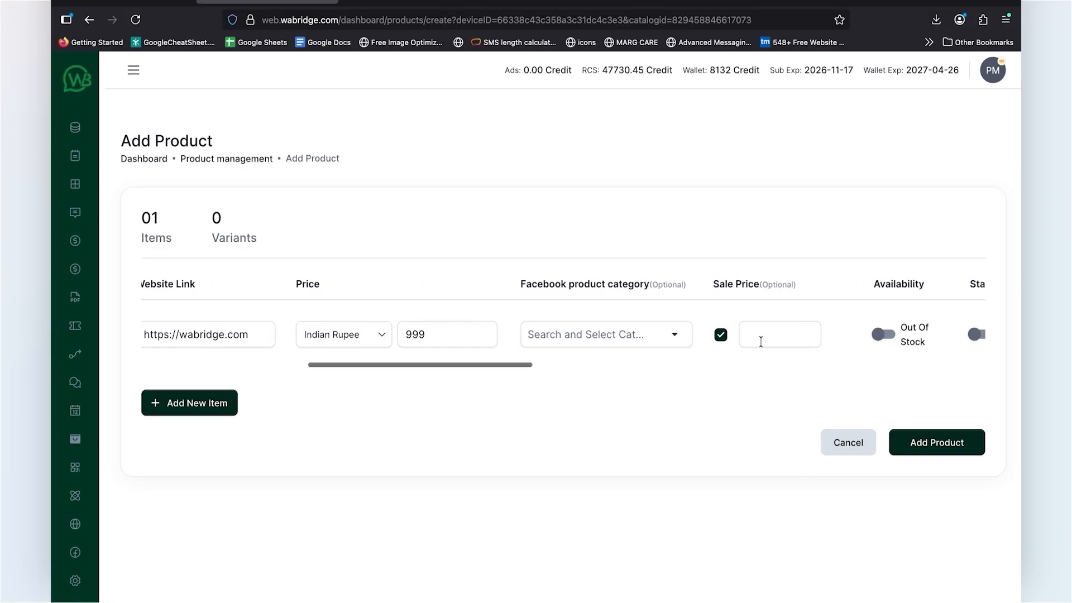
click(760, 342)
text(8)
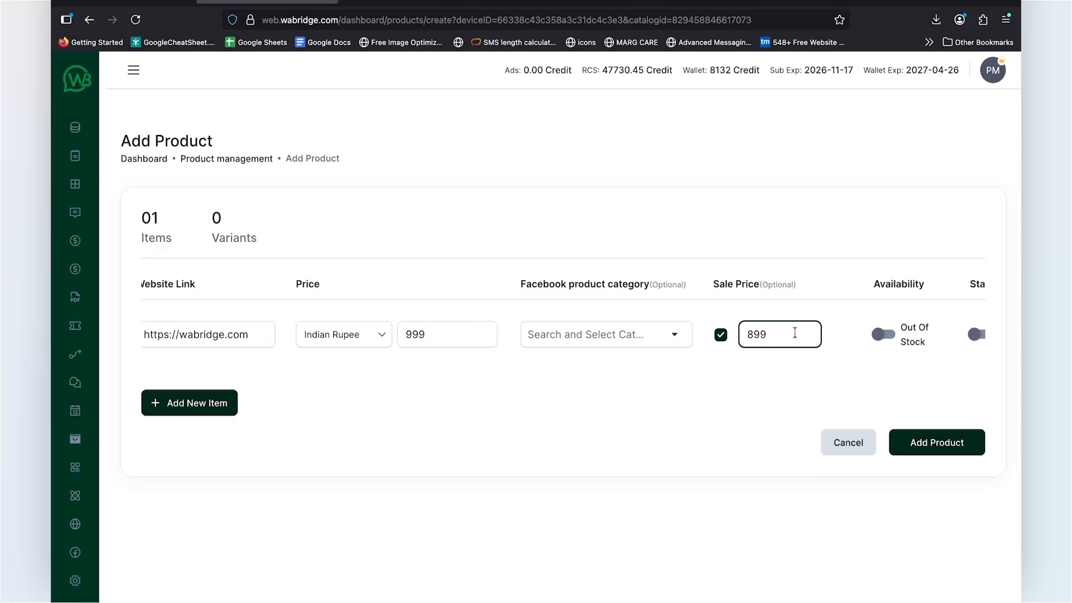
text(99)
Step: Set the product's availability to In Stock and its status to Published
scroll(795, 332, right, 3)
click(716, 337)
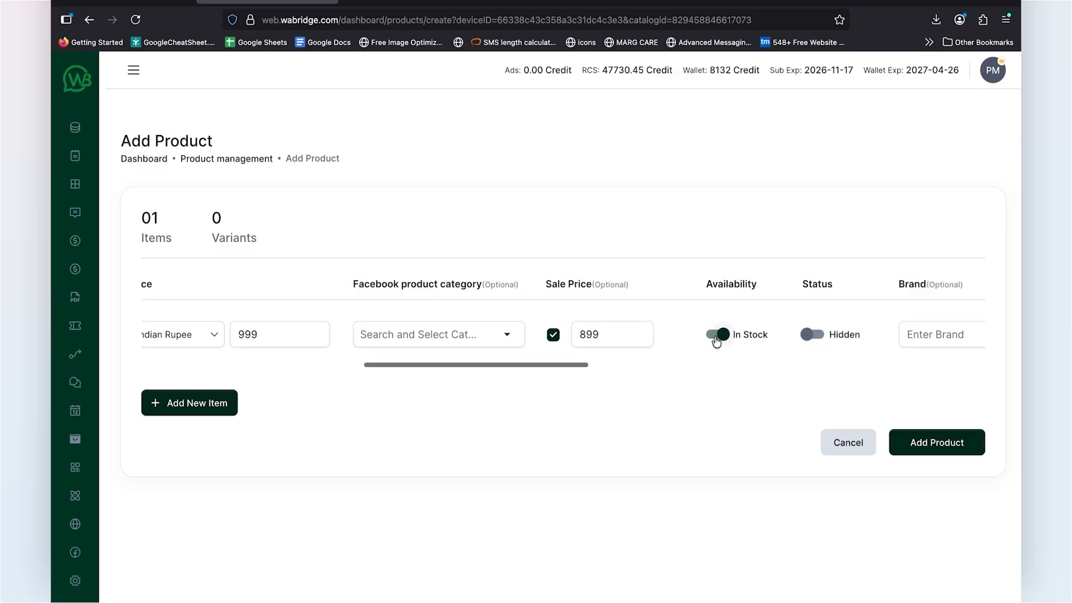
click(821, 337)
Step: Set the product's brand to Nike and its stock to 10
scroll(826, 358, right, 3)
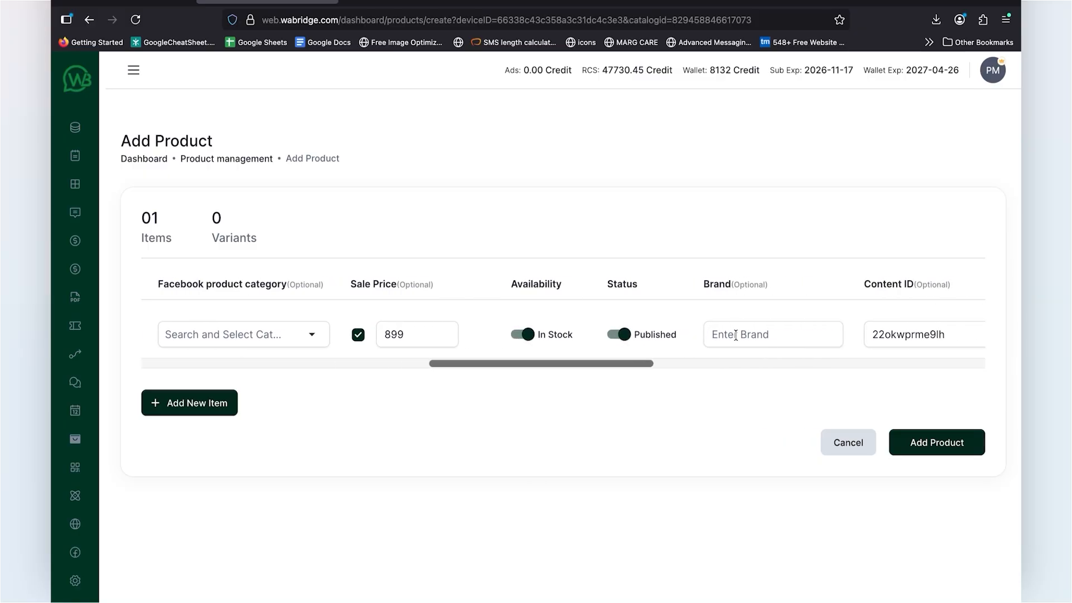
click(736, 335)
text(Nike)
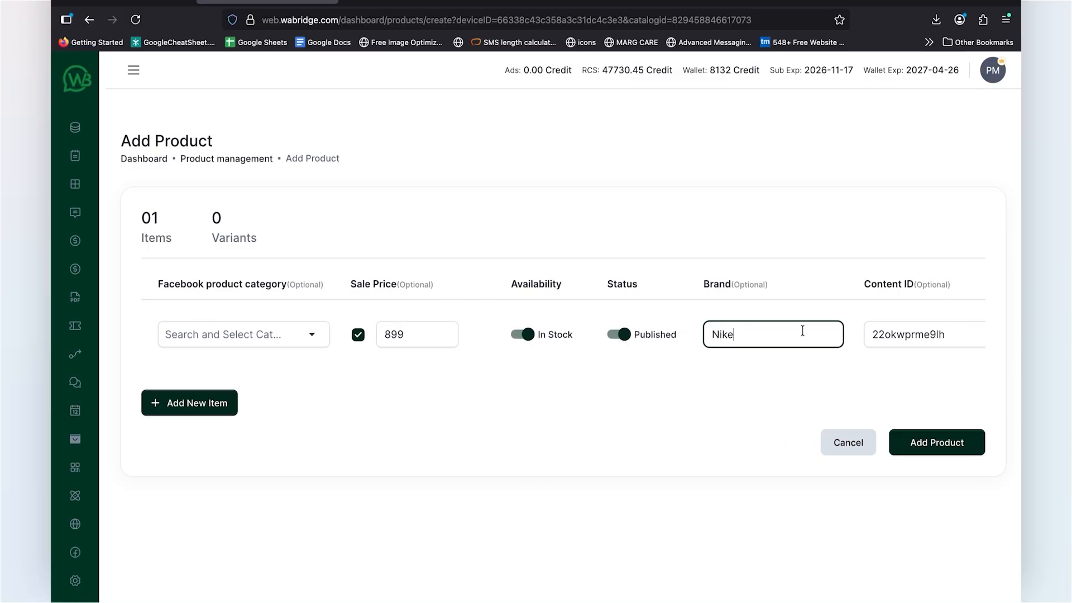
scroll(802, 331, right, 4)
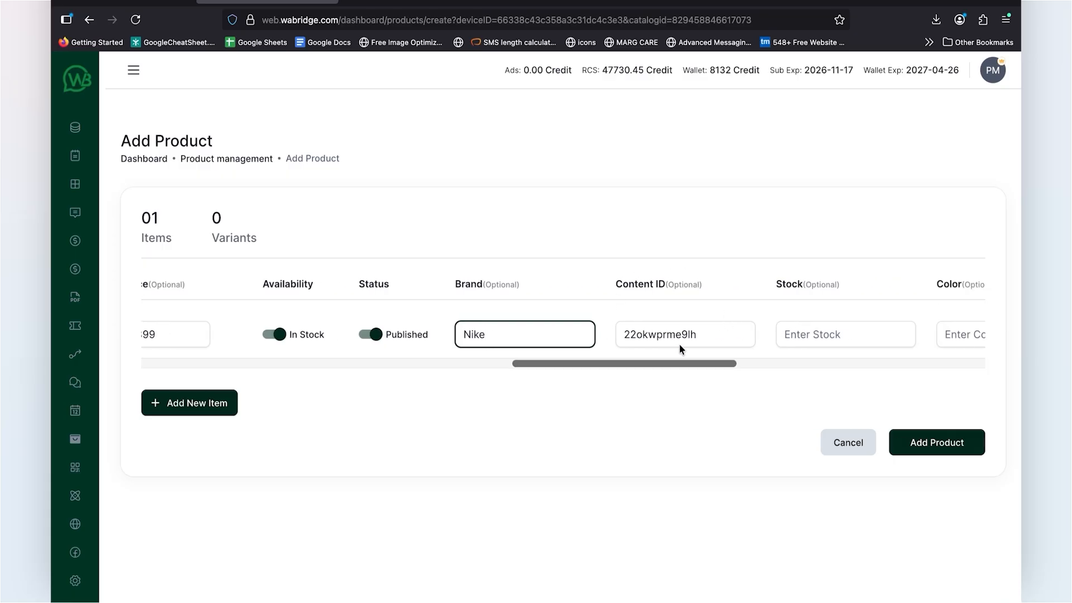
scroll(772, 344, right, 3)
click(642, 332)
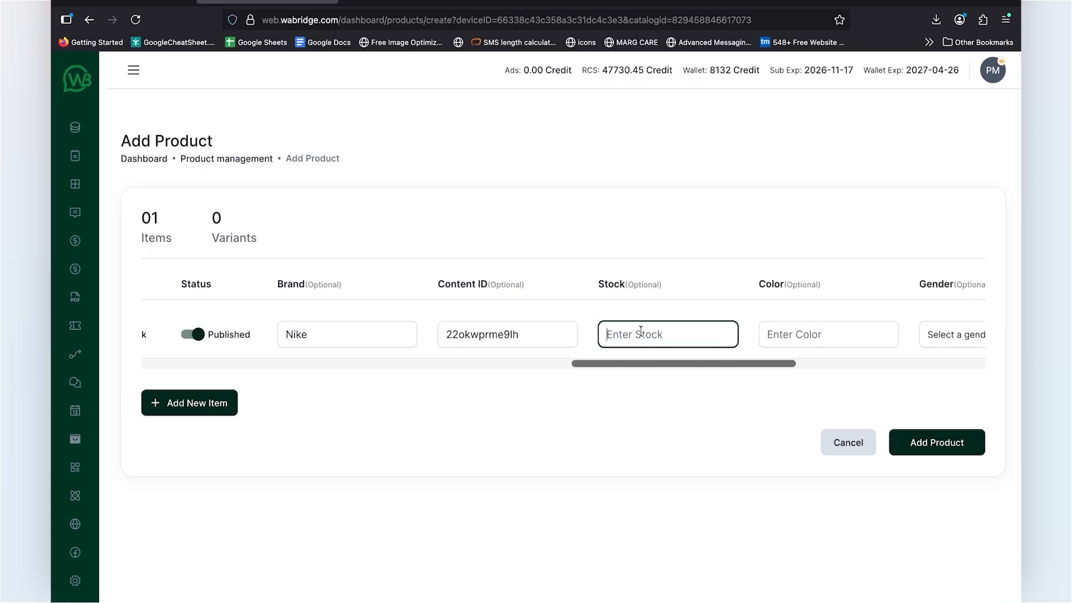
text(10)
key(Return)
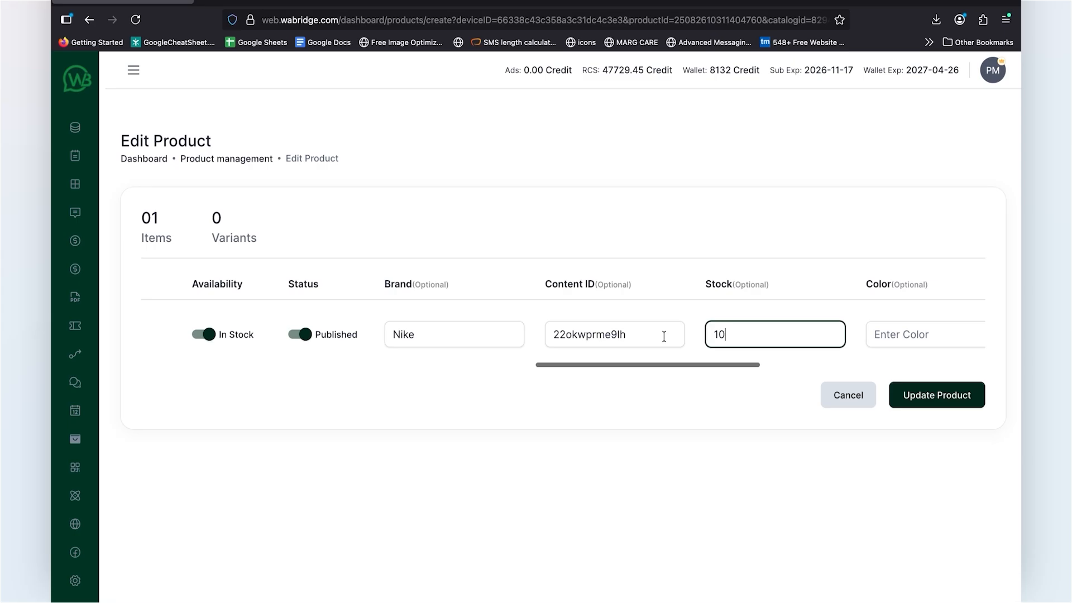
Step: Set the product's gender to Male
scroll(664, 336, right, 1)
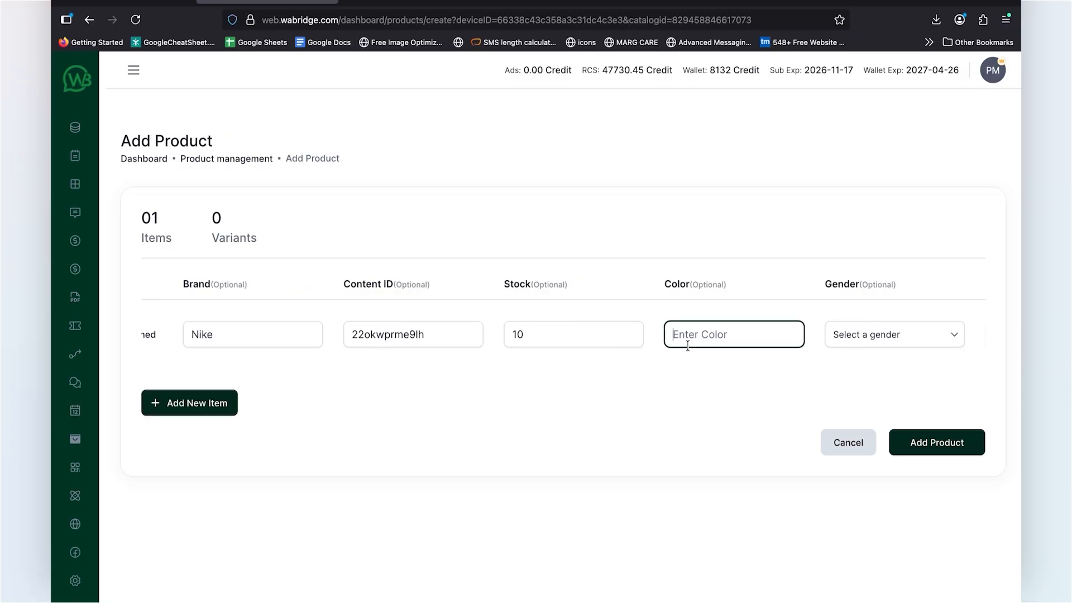
scroll(753, 341, right, 3)
click(826, 335)
click(732, 387)
scroll(765, 347, right, 3)
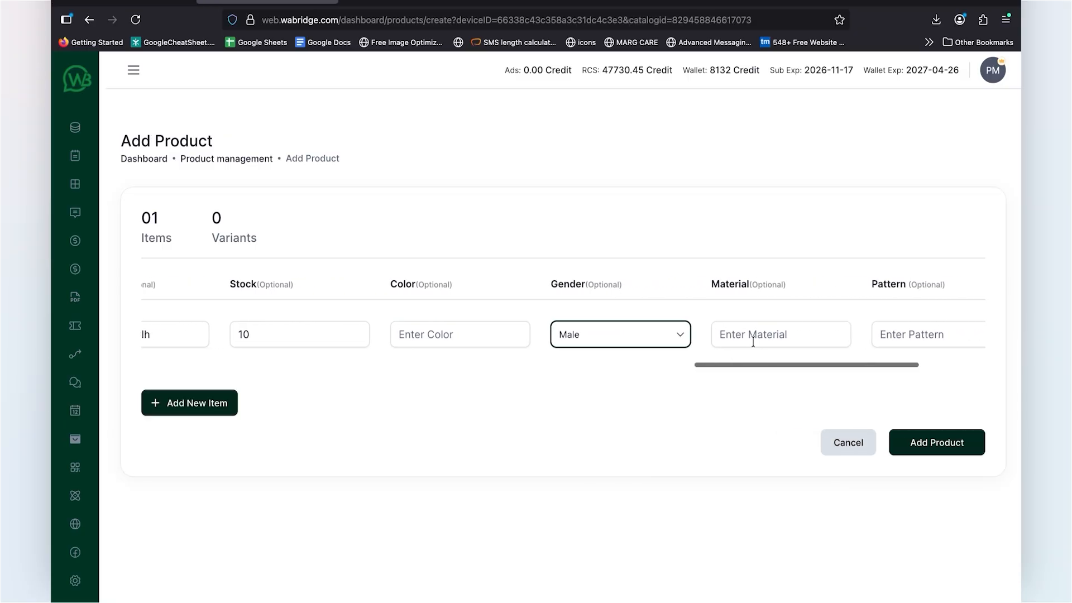
Step: Enter S as the product's size and submit the product to the catalogue
scroll(753, 341, right, 3)
click(872, 335)
text(S)
scroll(808, 342, left, 4)
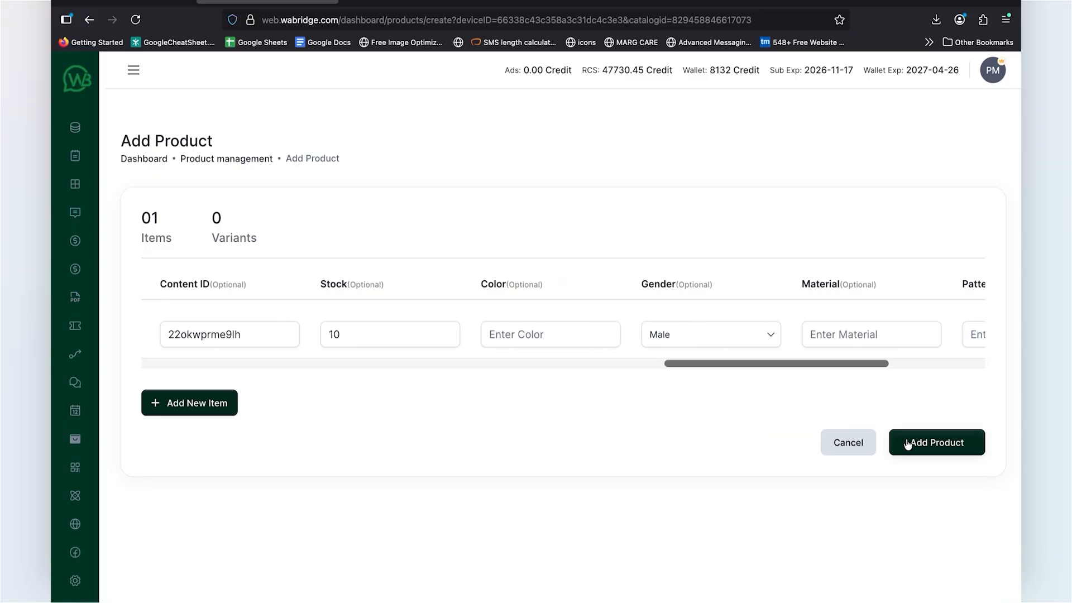
click(907, 443)
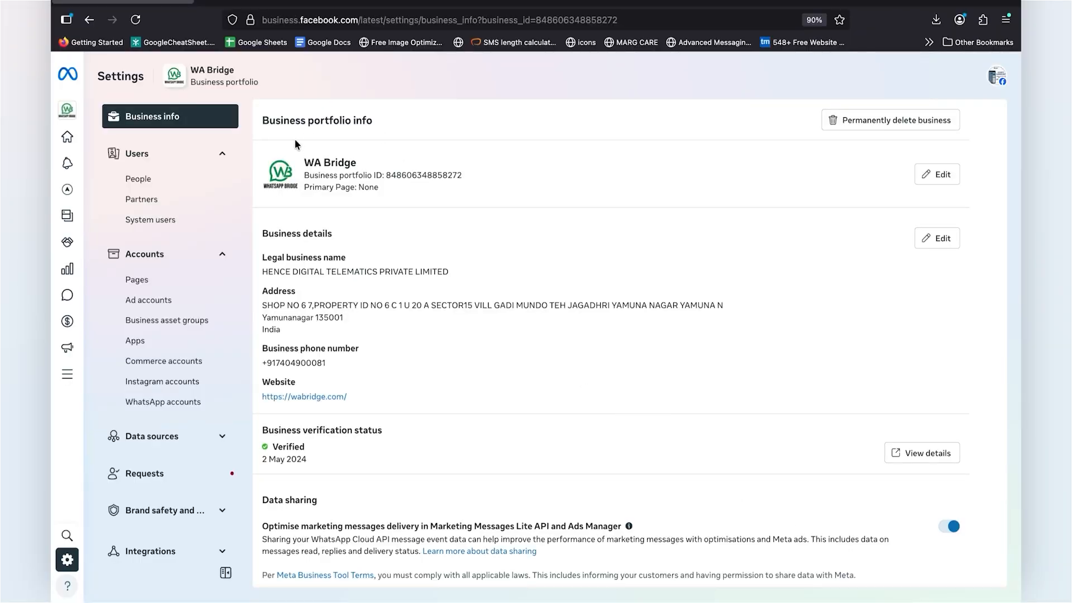
Step: Open the WhatsApp accounts in the Meta business settings and select the last WA Bridge account in the list
click(272, 21)
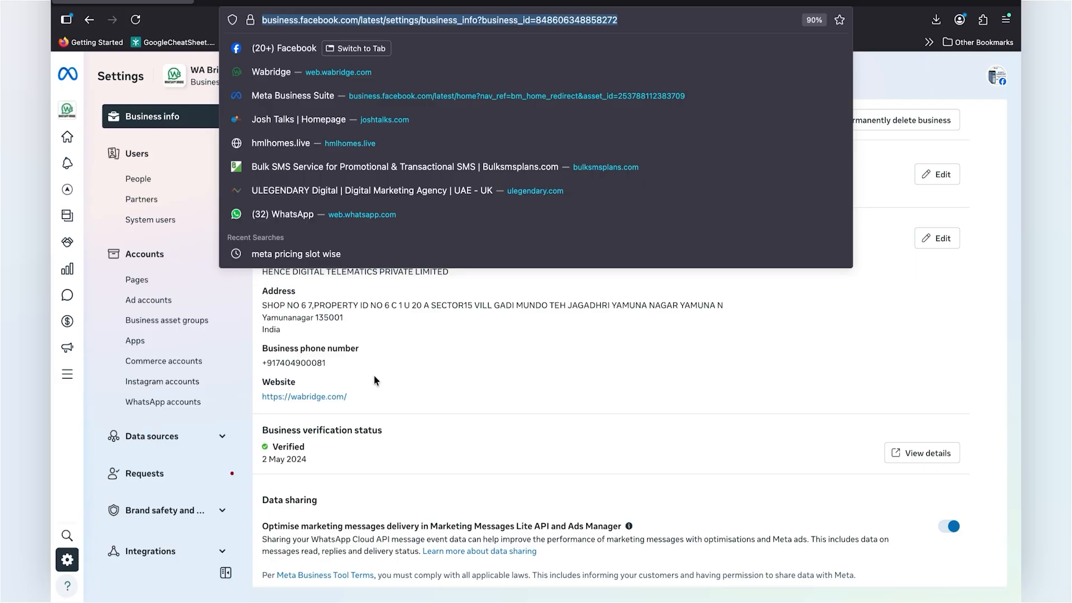
click(288, 304)
click(168, 402)
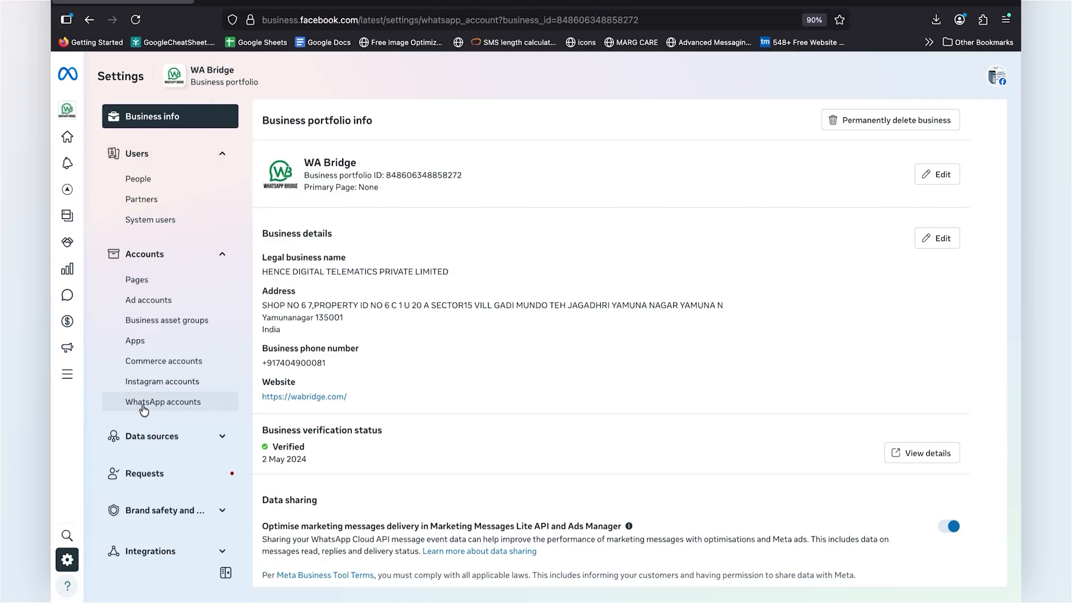
scroll(326, 433, down, 5)
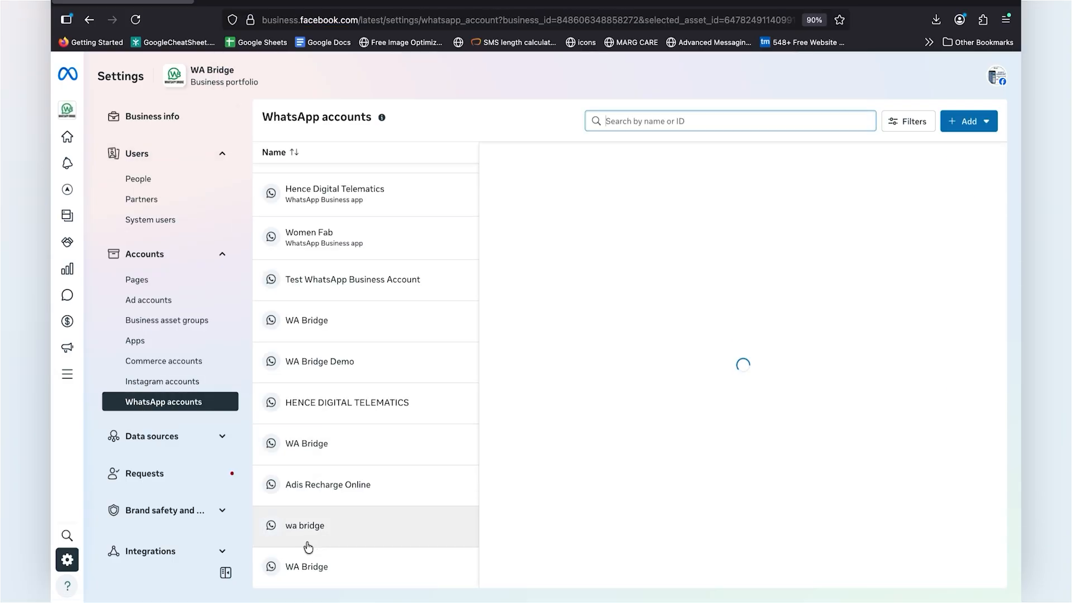
click(307, 571)
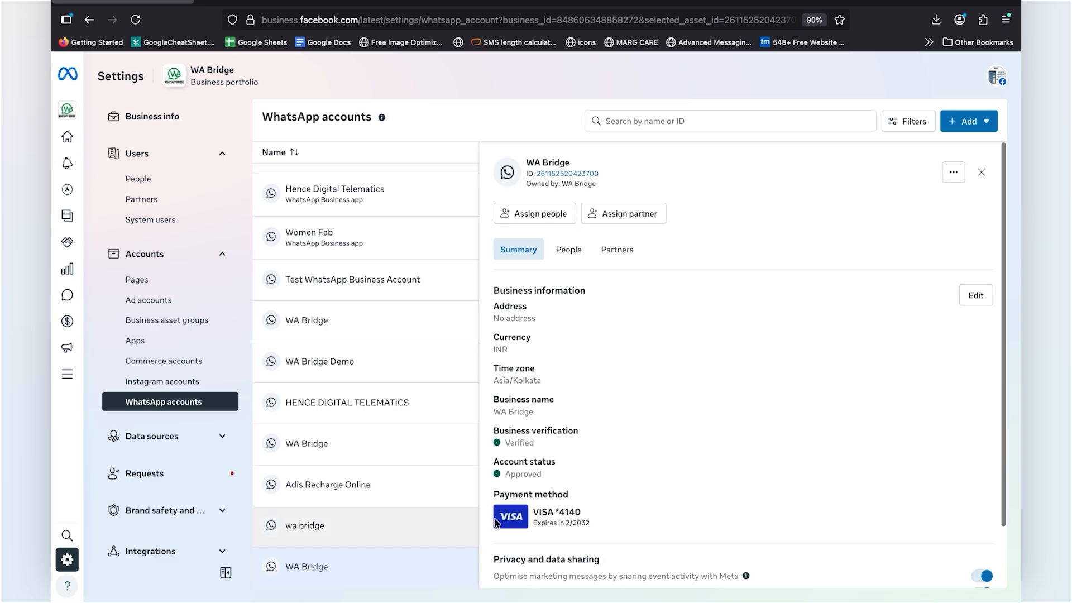
Step: Open WhatsApp Manager for the selected account and check its catalogue settings for the chat header icon and "Add to basket" button
scroll(743, 390, down, 3)
click(814, 567)
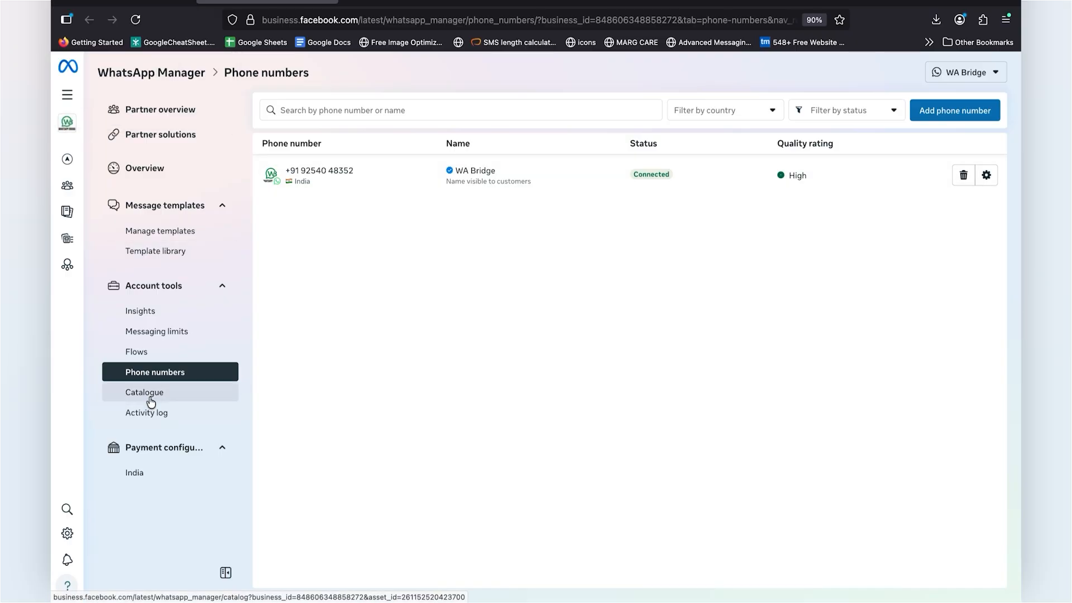
click(150, 400)
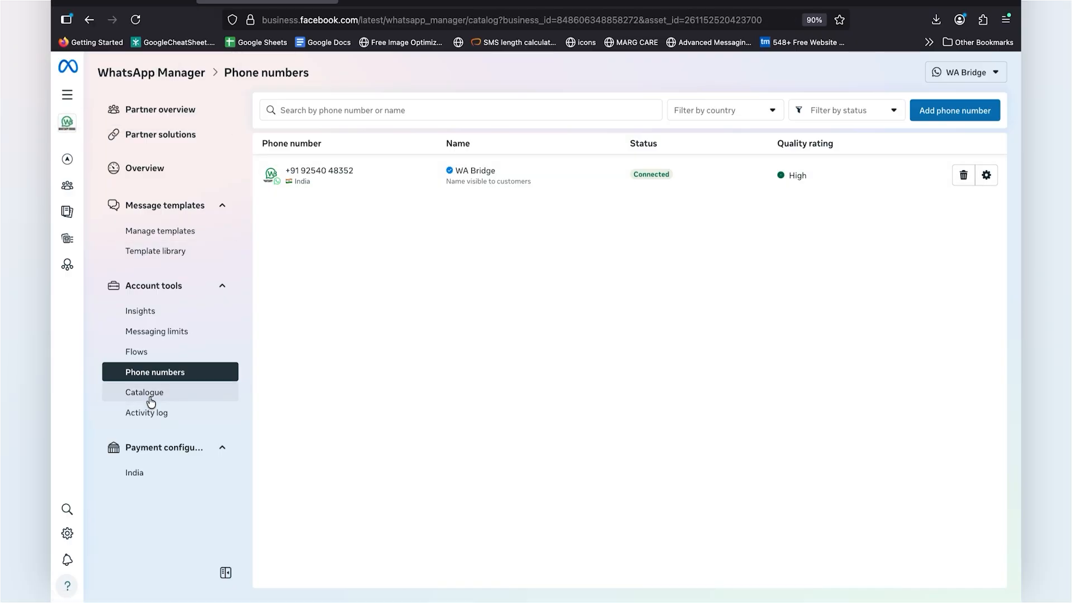
click(917, 174)
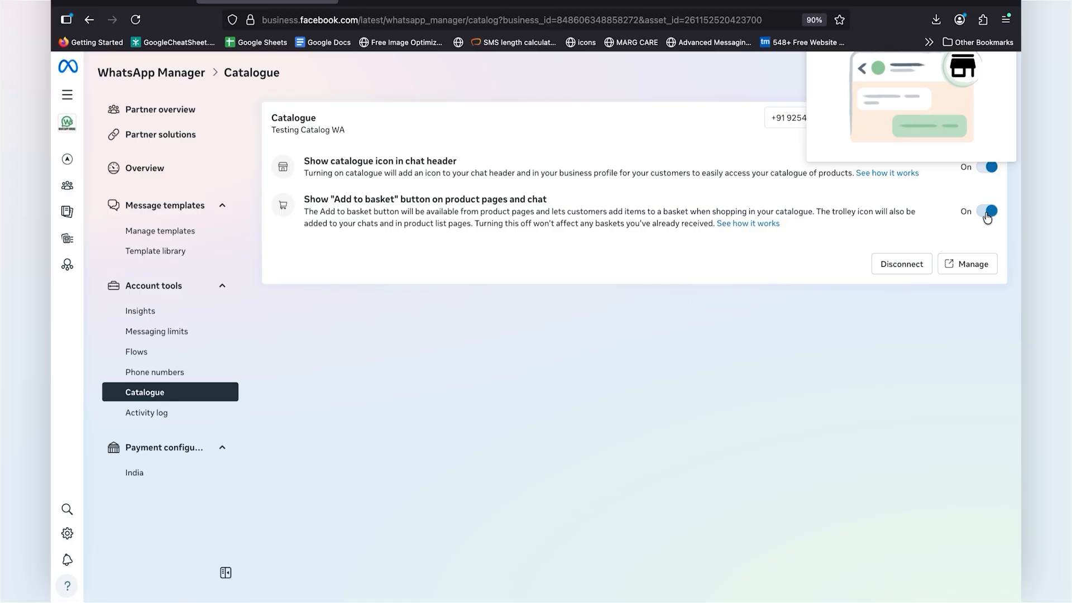
click(694, 288)
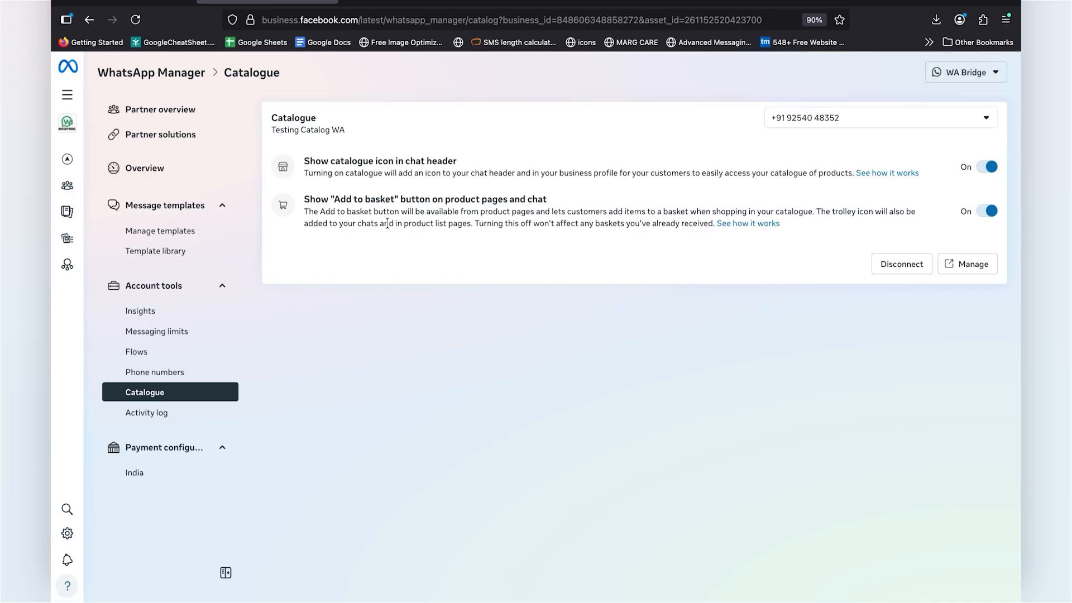
Step: Switch back to the WA Bridge product management and review the product list
click(369, 10)
mouse_move(112, 235)
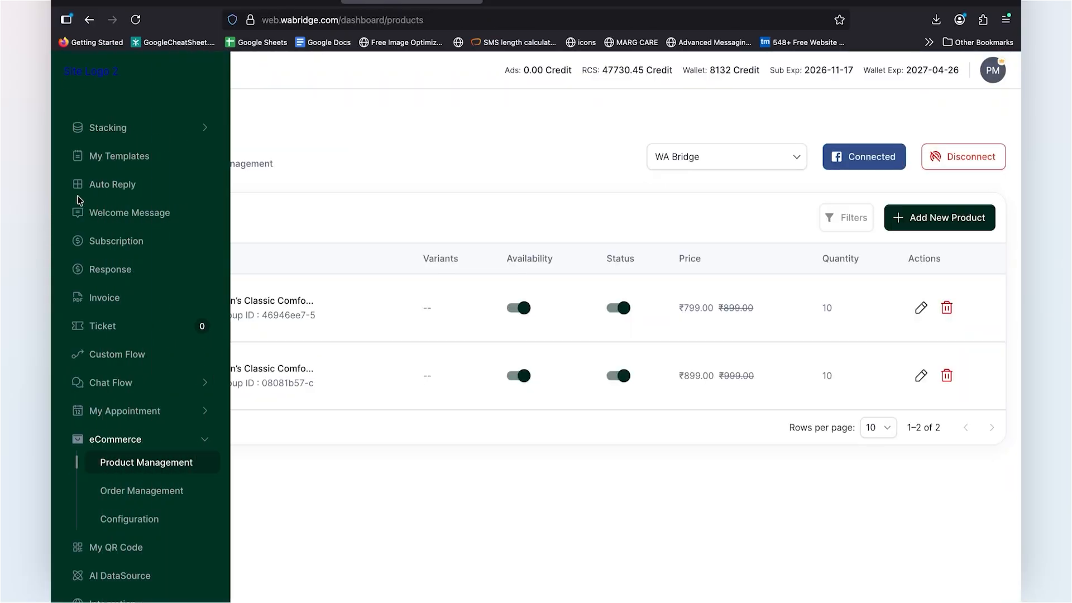
scroll(115, 253, up, 5)
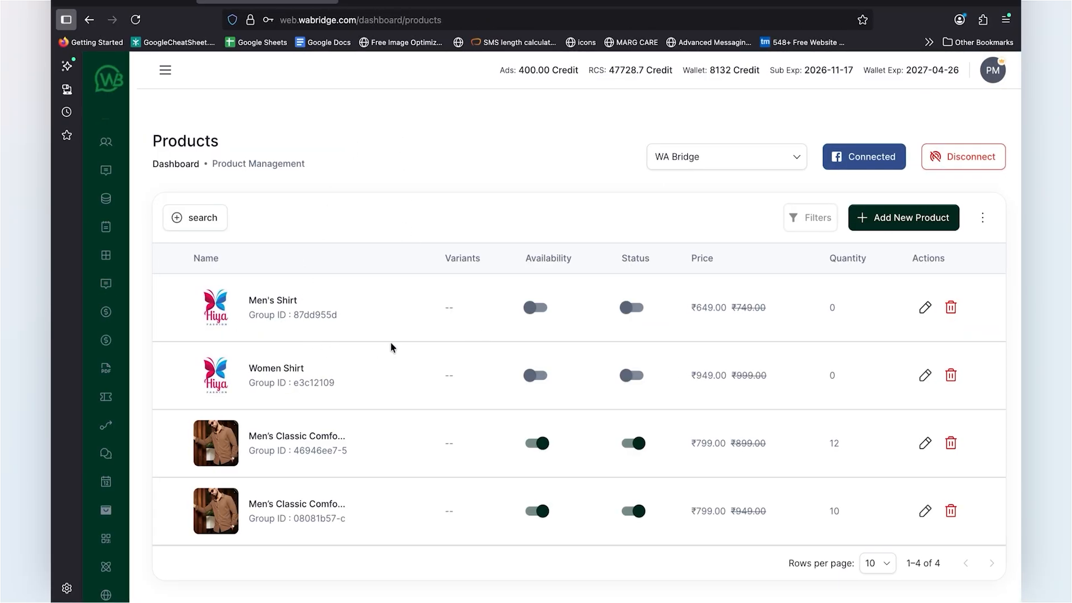
Step: Look over the product list, and open the chatbot list of the chat flows
scroll(391, 343, down, 1)
scroll(391, 343, up, 1)
mouse_move(107, 256)
scroll(161, 398, down, 3)
click(162, 396)
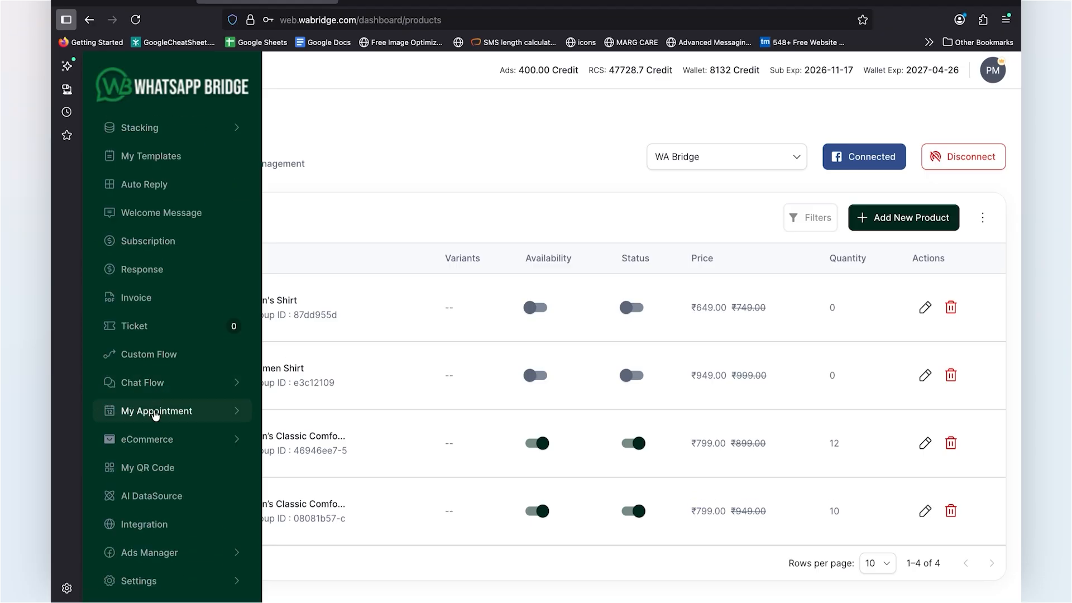
click(159, 385)
click(148, 405)
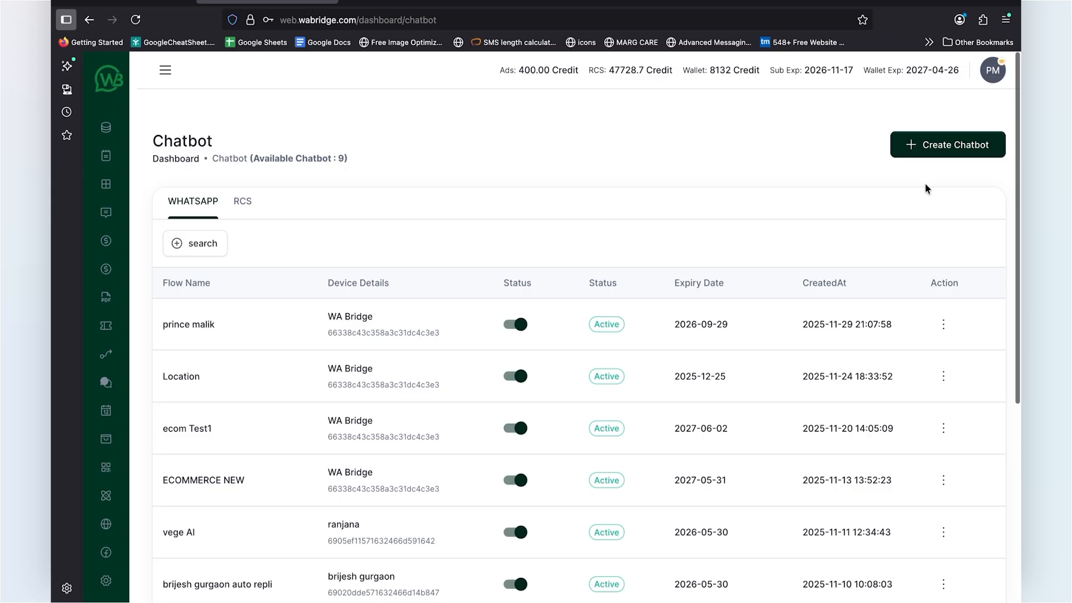
Step: Create a new chatflow named "ecom Test1" for the WA Bridge device
click(928, 143)
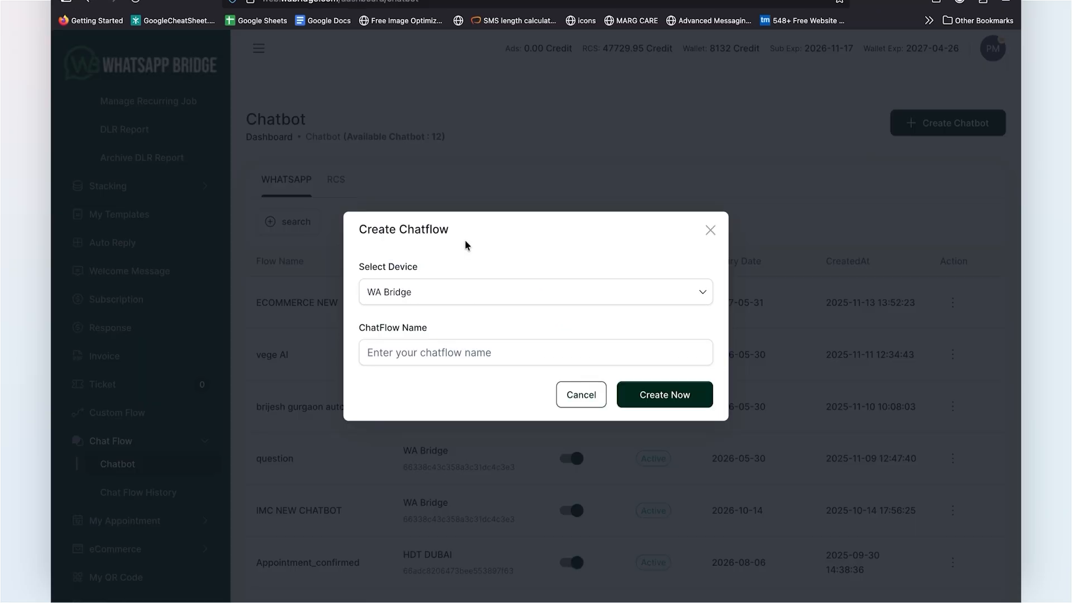
click(407, 353)
text(ecom Test1)
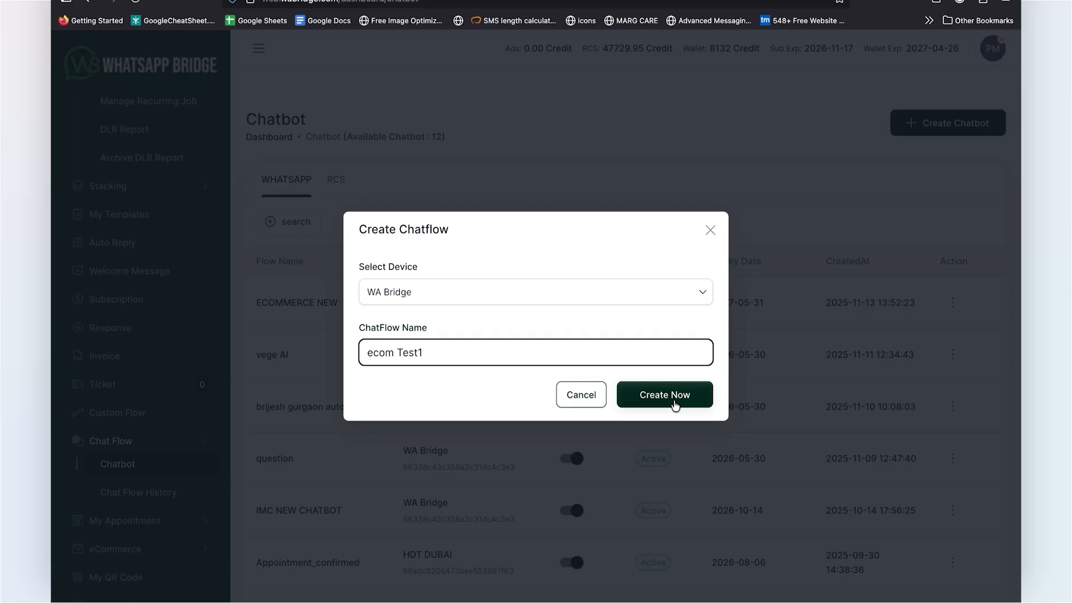
click(674, 400)
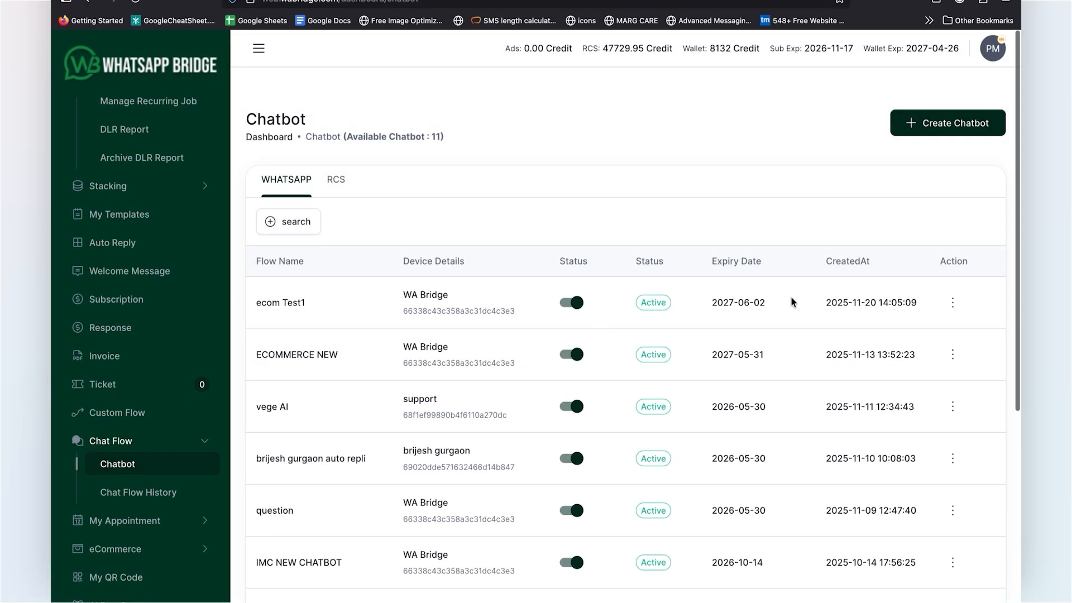
Step: Open the ecom Test1 chatbot for editing and set the Flow Start keyword type to On Order Place
click(952, 302)
click(893, 333)
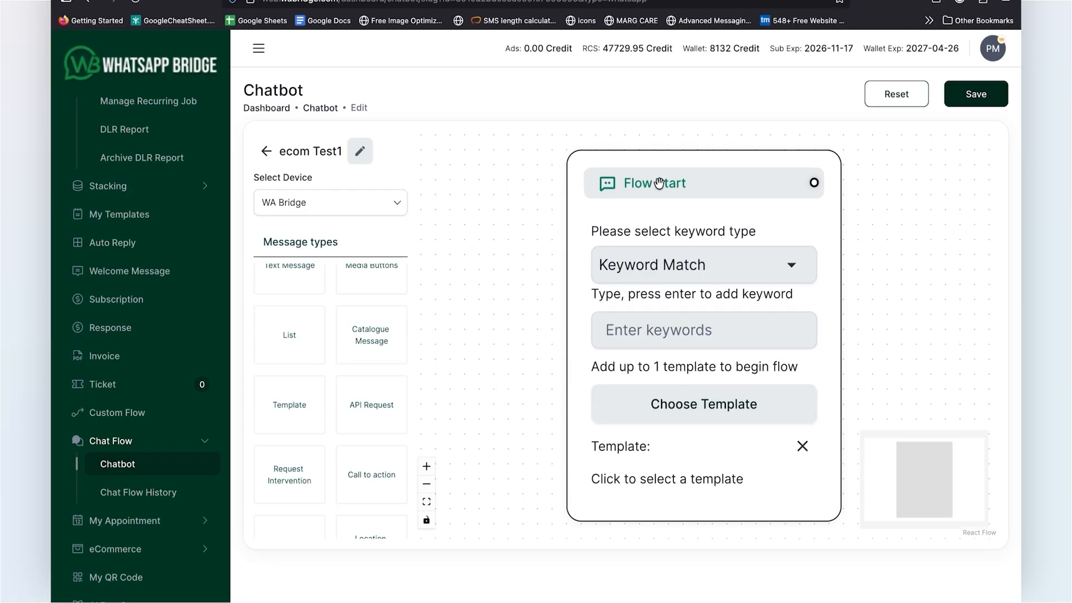
click(792, 267)
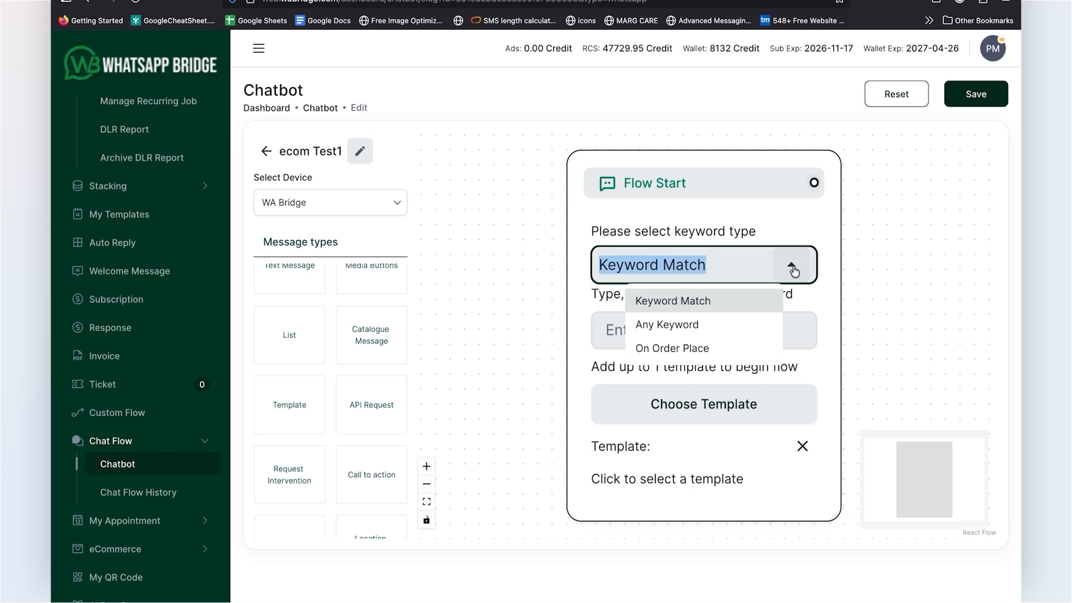
click(674, 350)
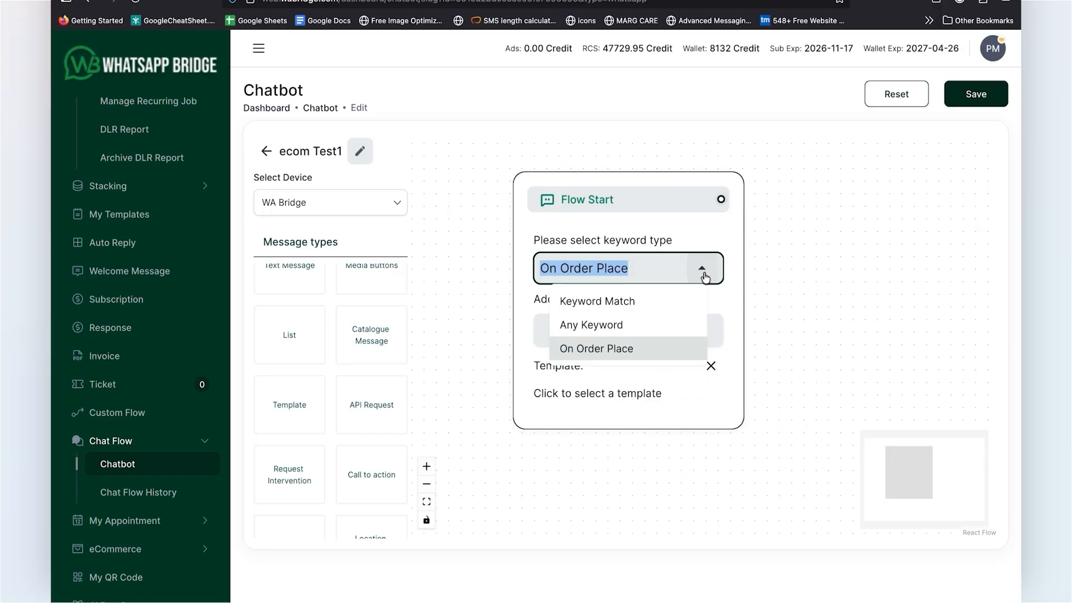
click(601, 351)
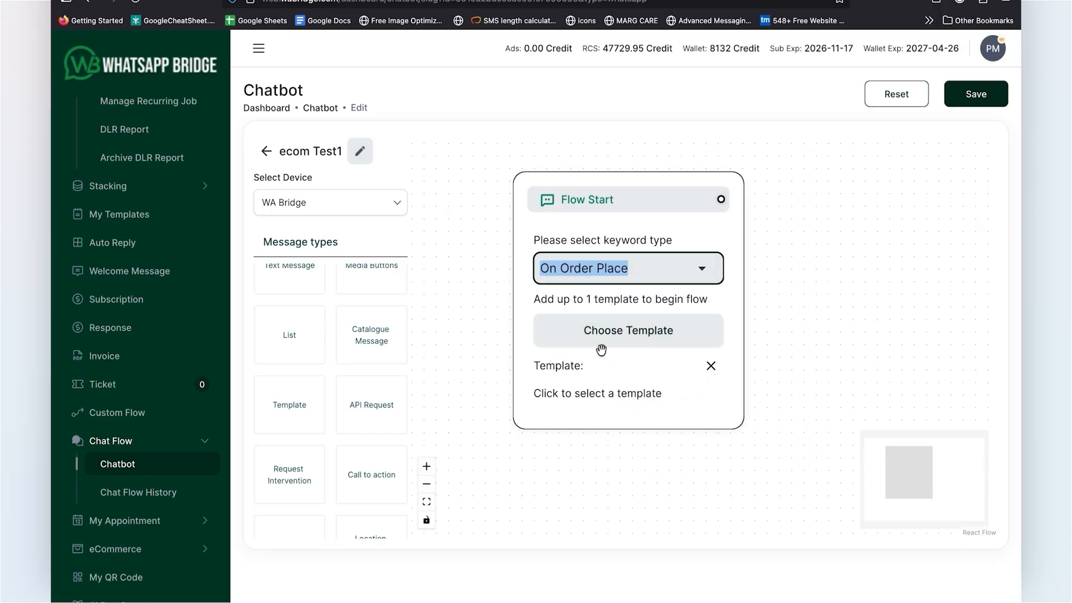
click(730, 236)
Step: Add the ecommerce Address block to the flow and connect Flow Start to it
scroll(332, 448, down, 3)
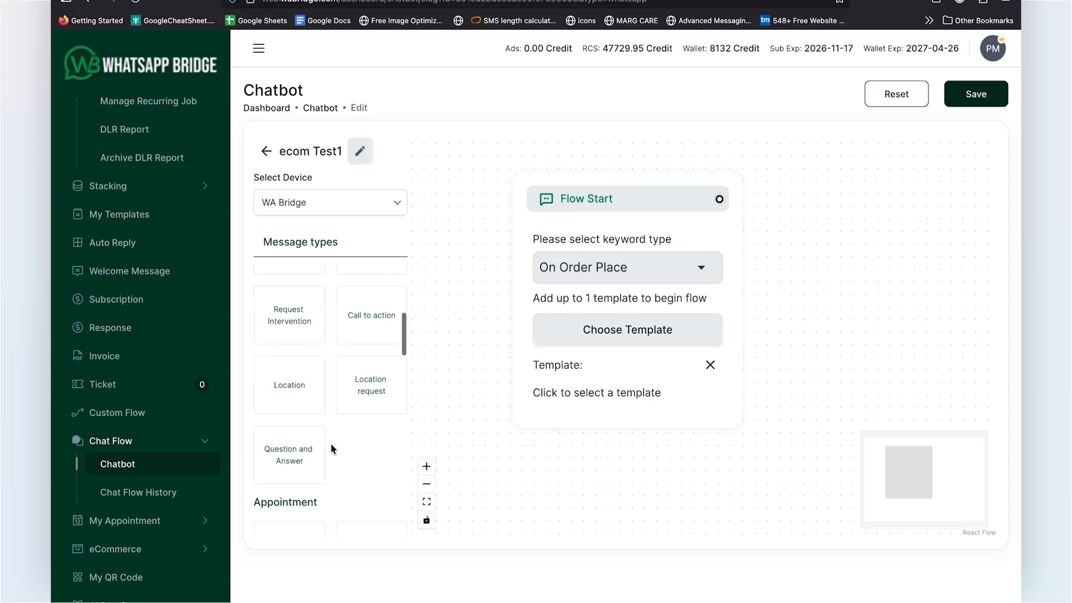
scroll(333, 448, down, 10)
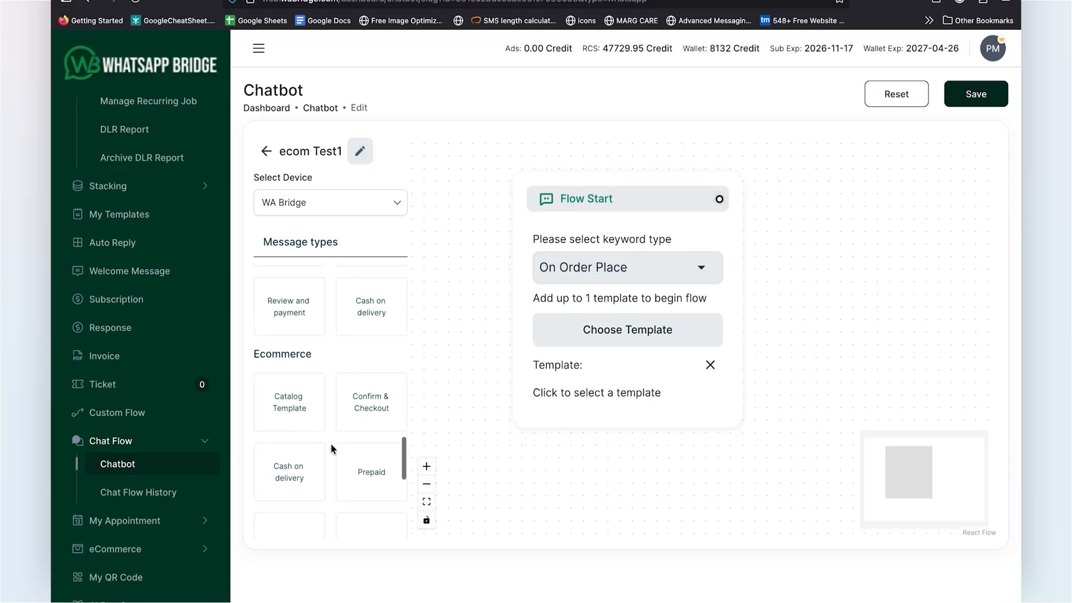
scroll(295, 467, down, 5)
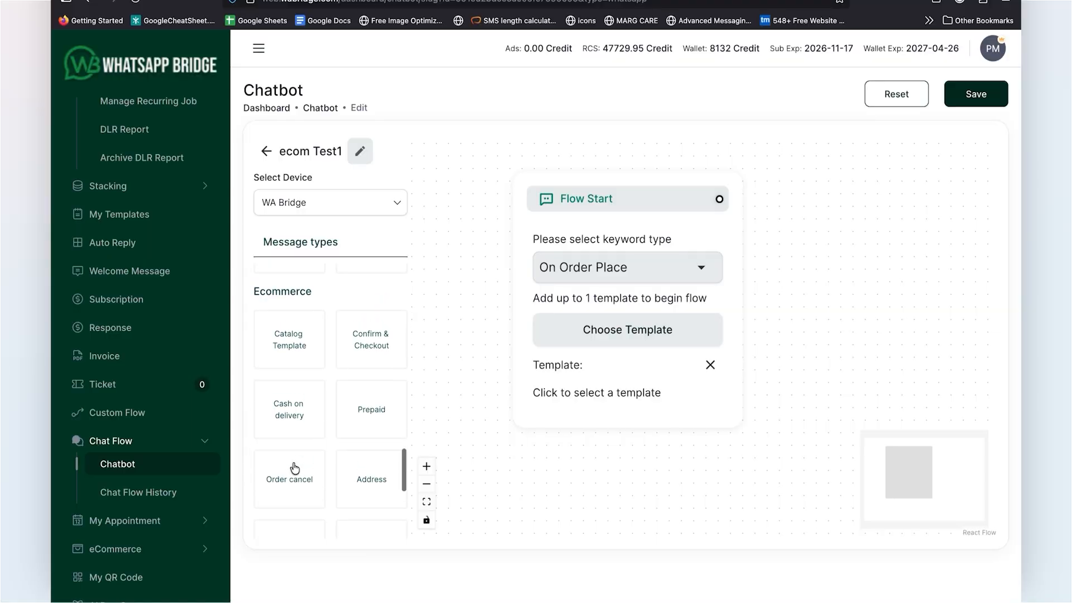
scroll(294, 468, down, 3)
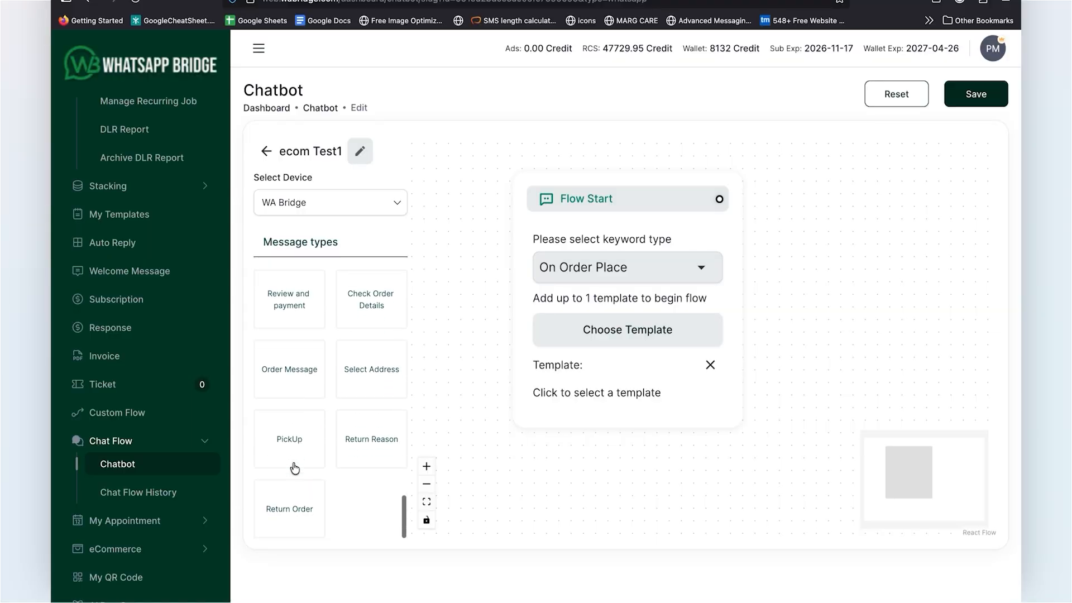
scroll(295, 468, up, 4)
scroll(295, 468, up, 3)
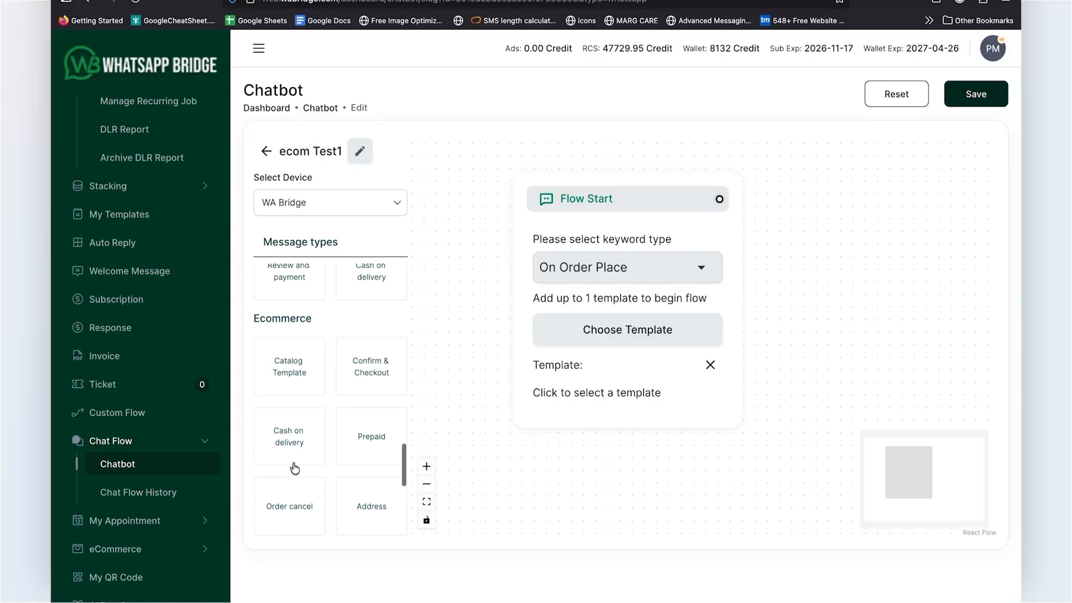
scroll(294, 468, down, 2)
drag(361, 417, 854, 313)
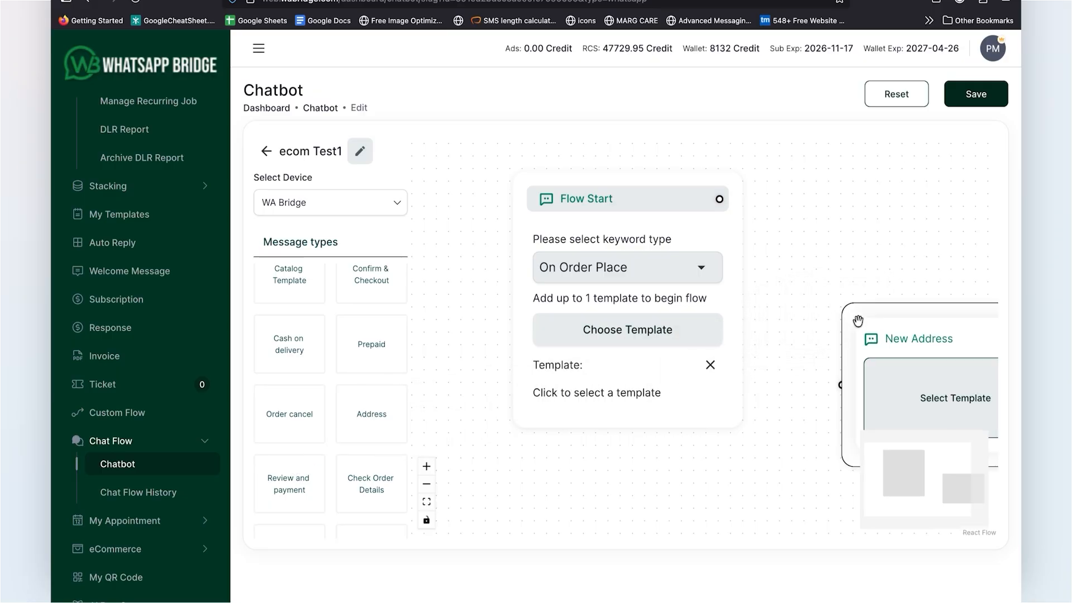
drag(768, 303, 646, 296)
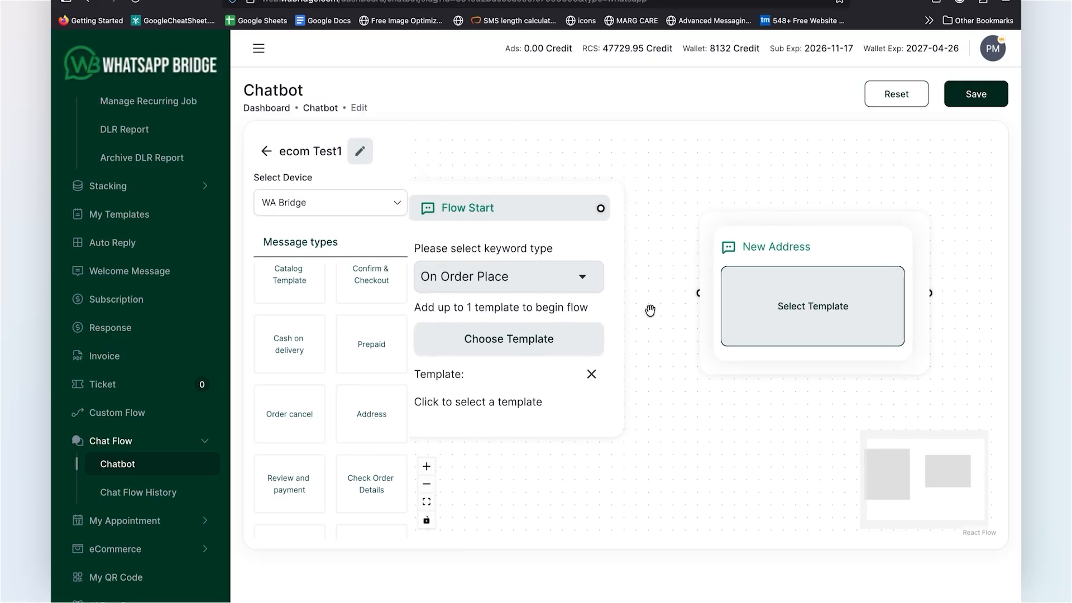
scroll(648, 304, down, 2)
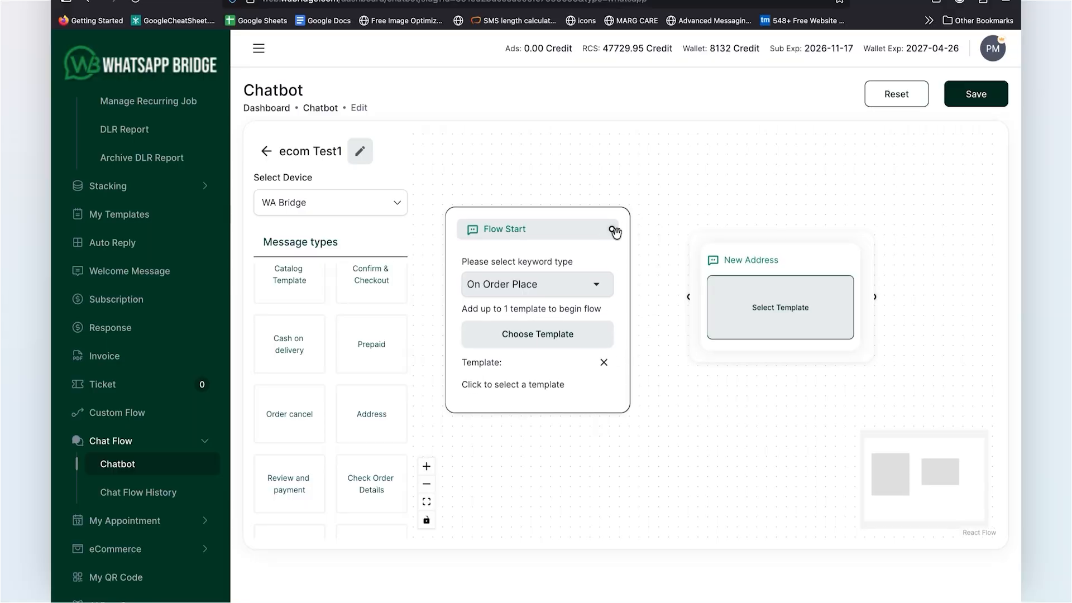
drag(609, 228, 689, 296)
Step: Assign the address_detail template to the New Address block
click(784, 323)
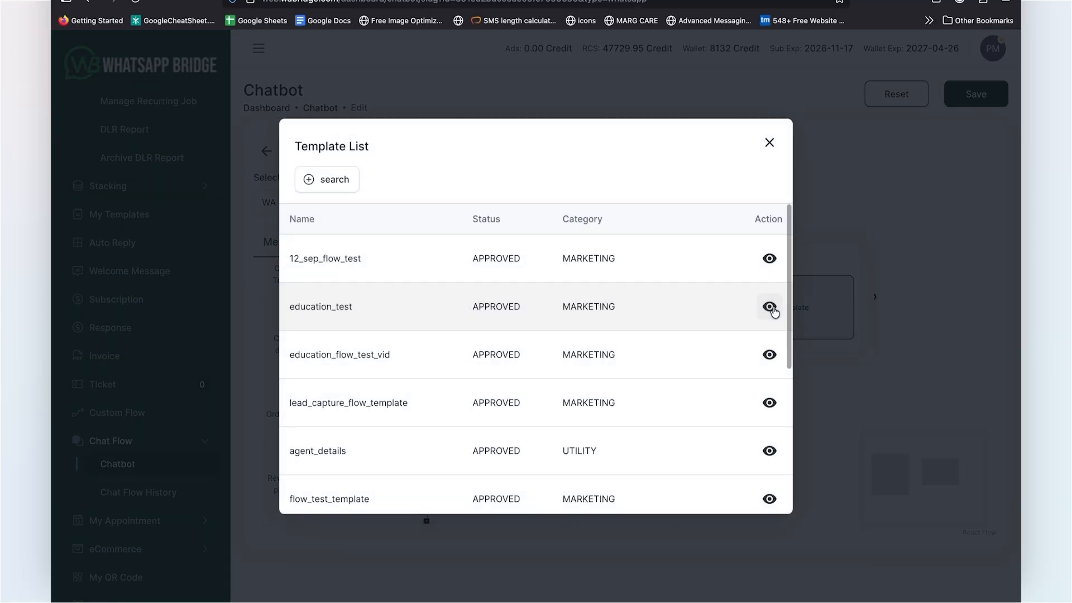
scroll(451, 316, down, 2)
scroll(450, 316, down, 2)
click(658, 496)
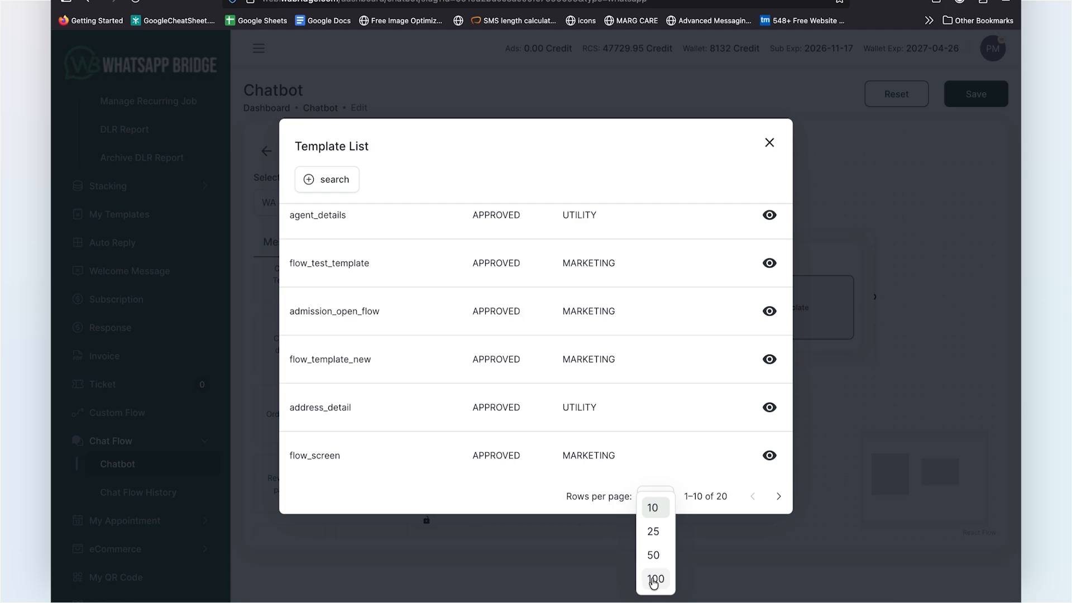
click(476, 406)
click(483, 408)
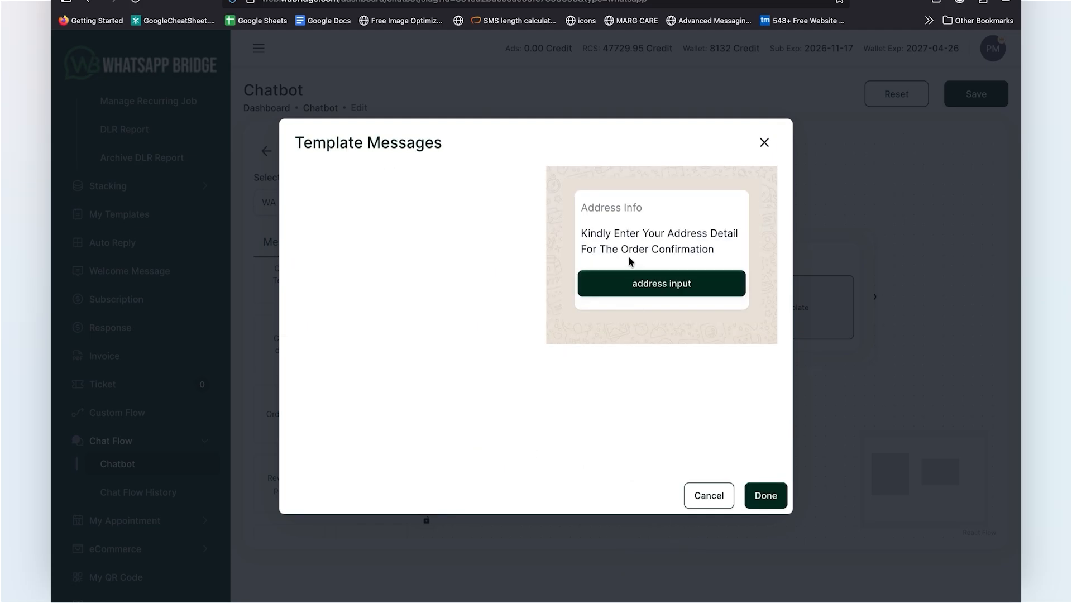
click(768, 498)
Step: Add a Text Buttons block with the message "Kindly Choose the Payment Mode & Checkout" and connect the New Address block to it
scroll(289, 399, up, 3)
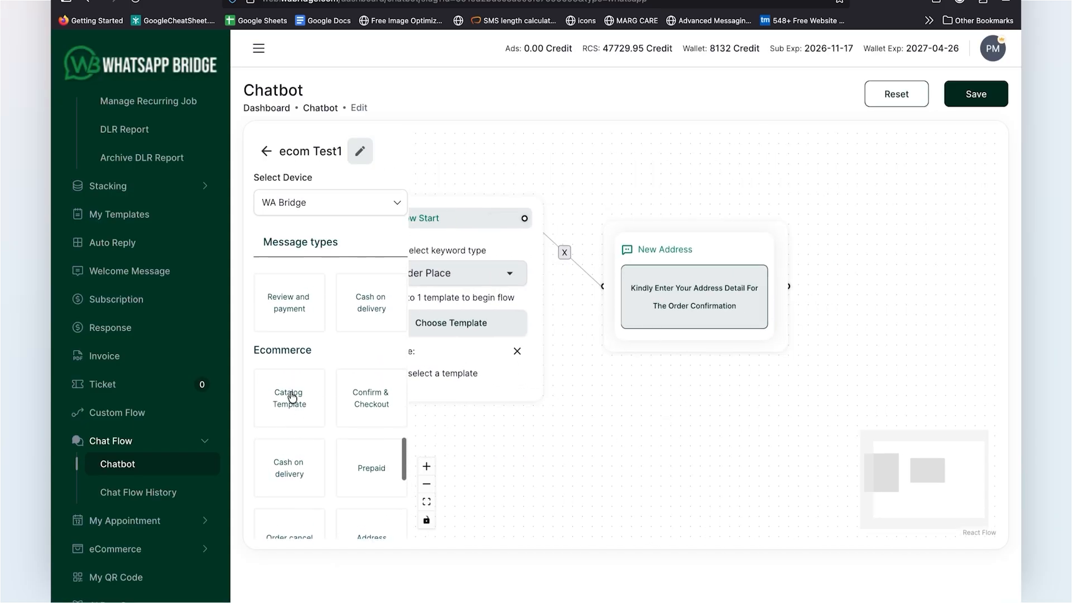
scroll(291, 396, up, 10)
scroll(802, 269, up, 2)
drag(371, 294, 870, 268)
drag(826, 385, 657, 372)
click(785, 341)
text(Kindly Choose the Paym)
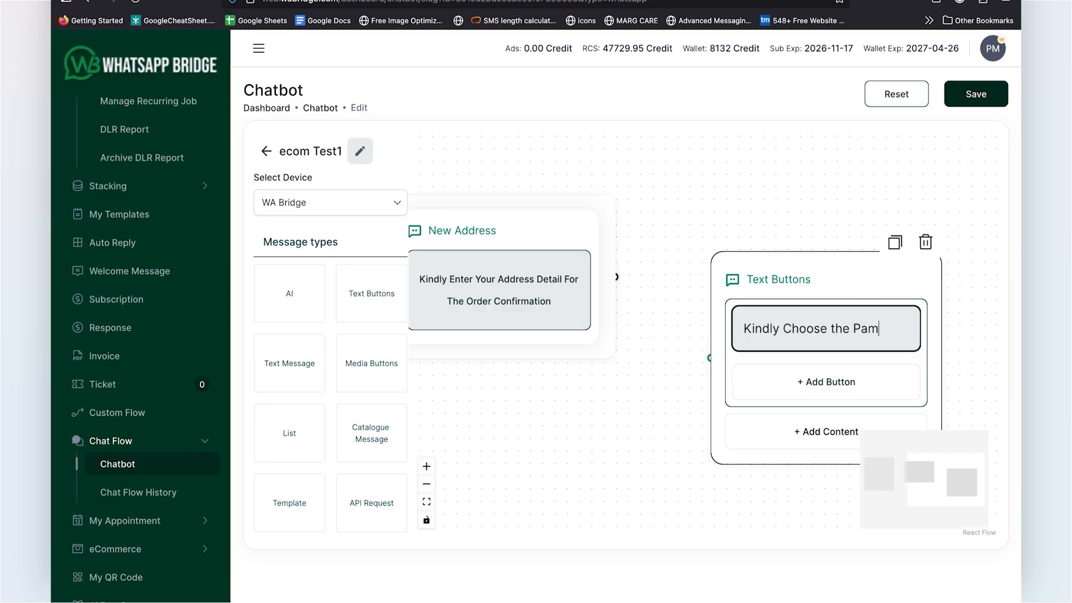
key(BackSpace)
text(yment Mode & Checkout)
drag(615, 276, 710, 367)
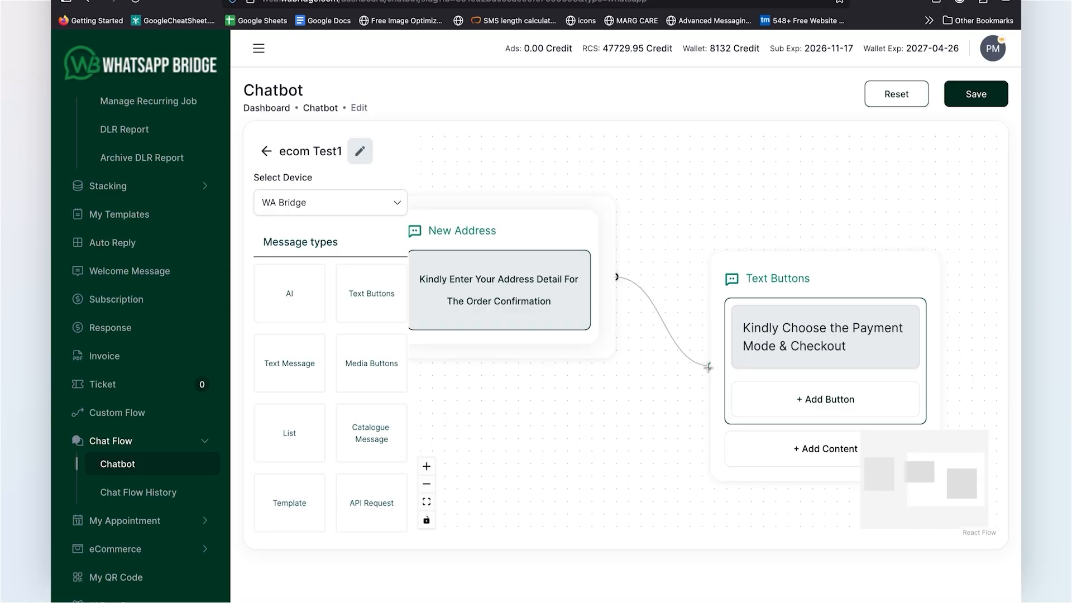
Step: Add three buttons labelled COD, Prepaid and Pickup to the Text Buttons block
drag(804, 279, 767, 203)
drag(602, 442, 534, 438)
click(718, 321)
click(714, 377)
click(711, 420)
click(718, 317)
text(COD)
click(718, 374)
text(Pre)
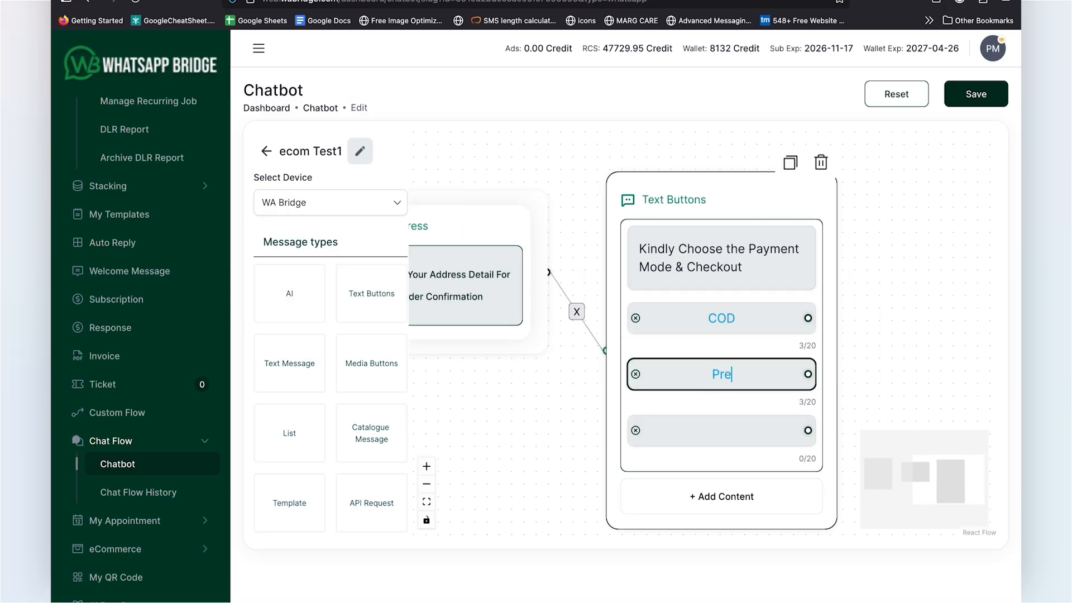
text(paid)
click(718, 430)
text(Pickup)
Step: Add the ecommerce Cash on delivery block beside the Text Buttons block and connect the COD button to it
scroll(290, 462, down, 15)
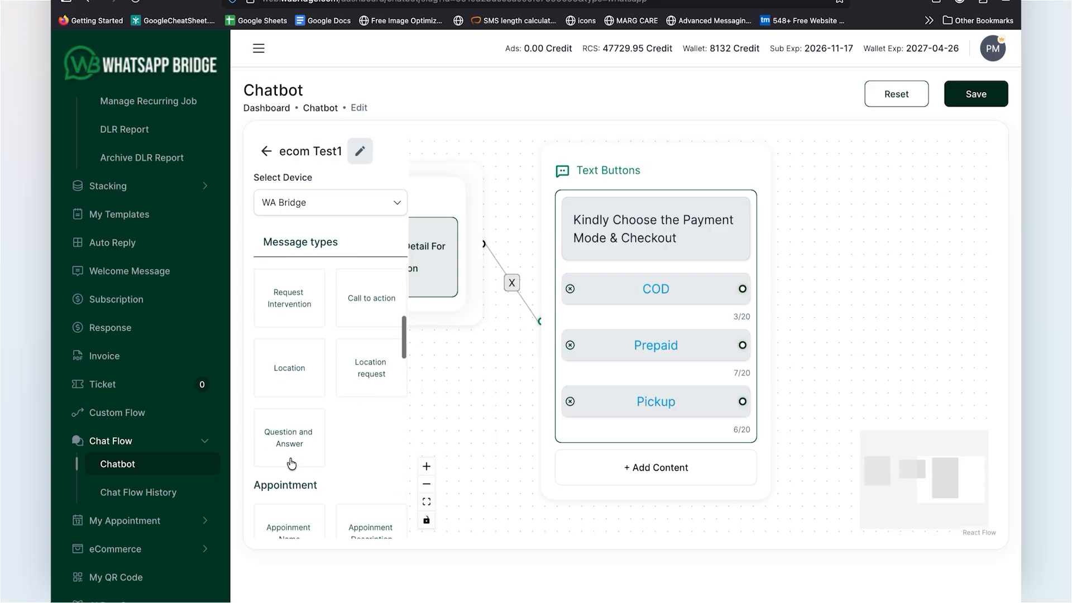
drag(290, 463, 872, 271)
mouse_move(772, 295)
mouse_down()
mouse_move(684, 270)
mouse_move(722, 297)
mouse_move(785, 306)
mouse_up()
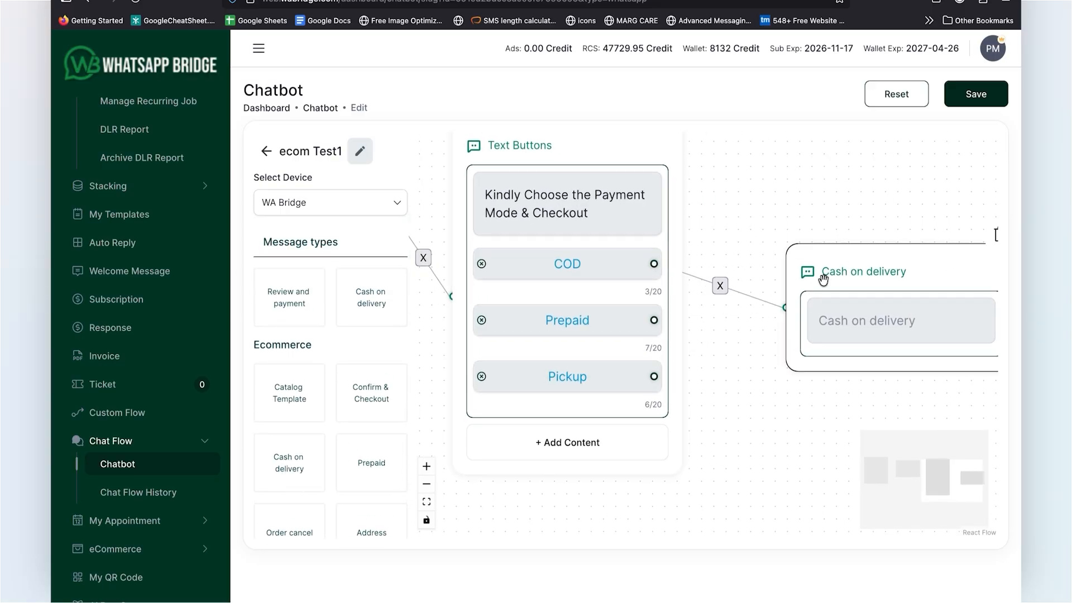
drag(825, 276, 805, 211)
Step: Add a Review and payment block linked from the Prepaid button, with the body text "kindly Review & Pay"
scroll(347, 471, down, 3)
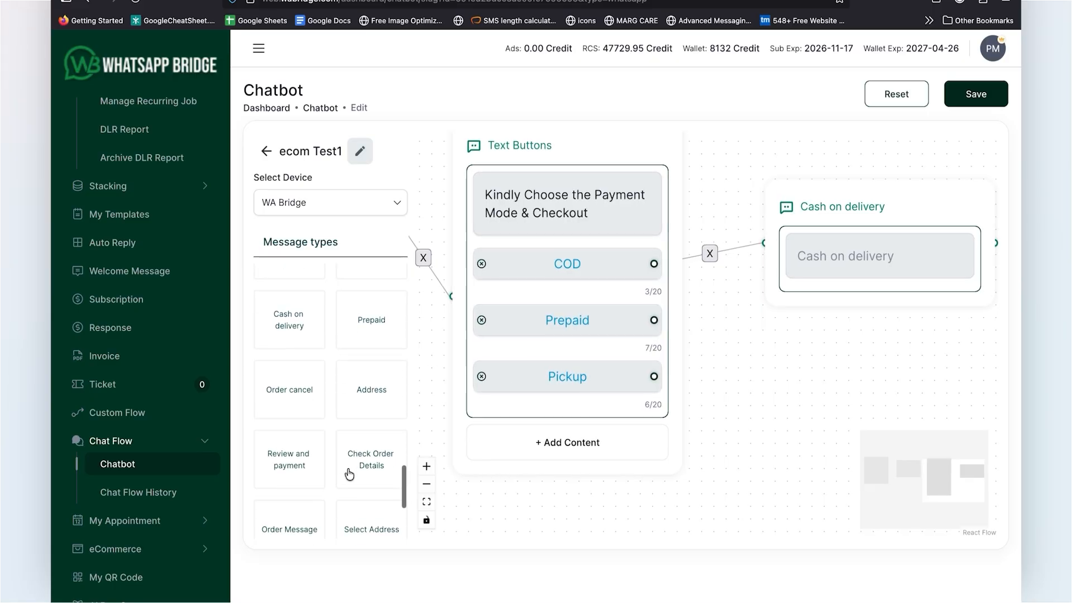
drag(291, 458, 765, 351)
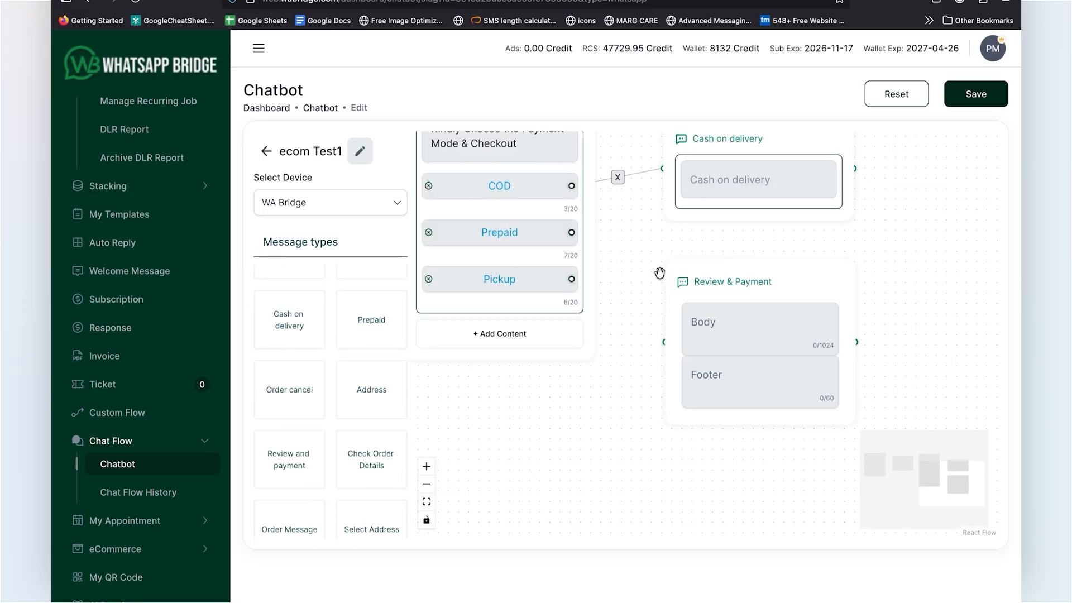
drag(571, 232, 678, 330)
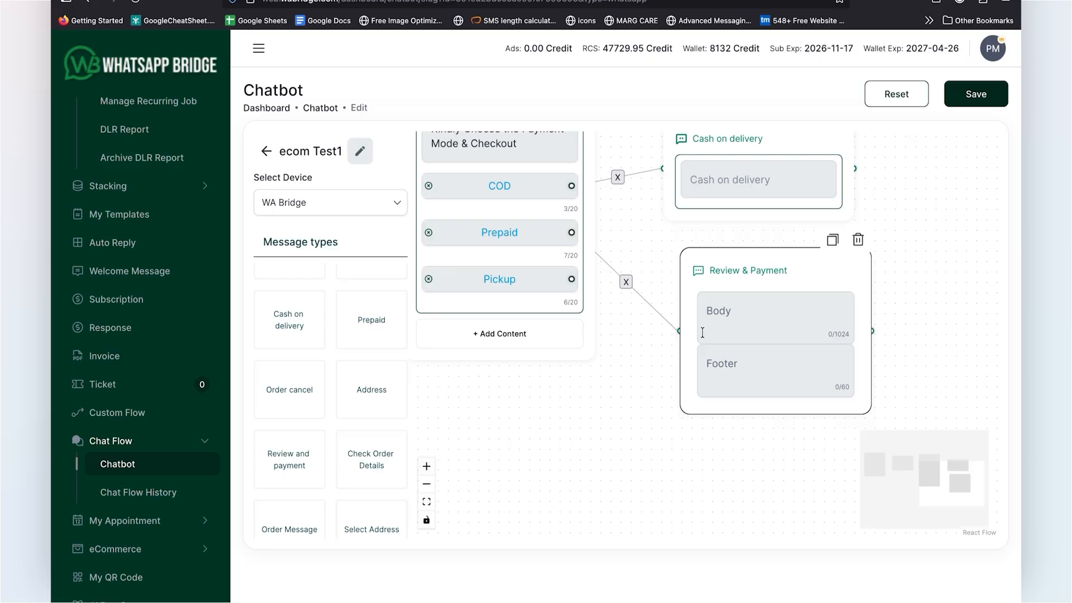
click(748, 319)
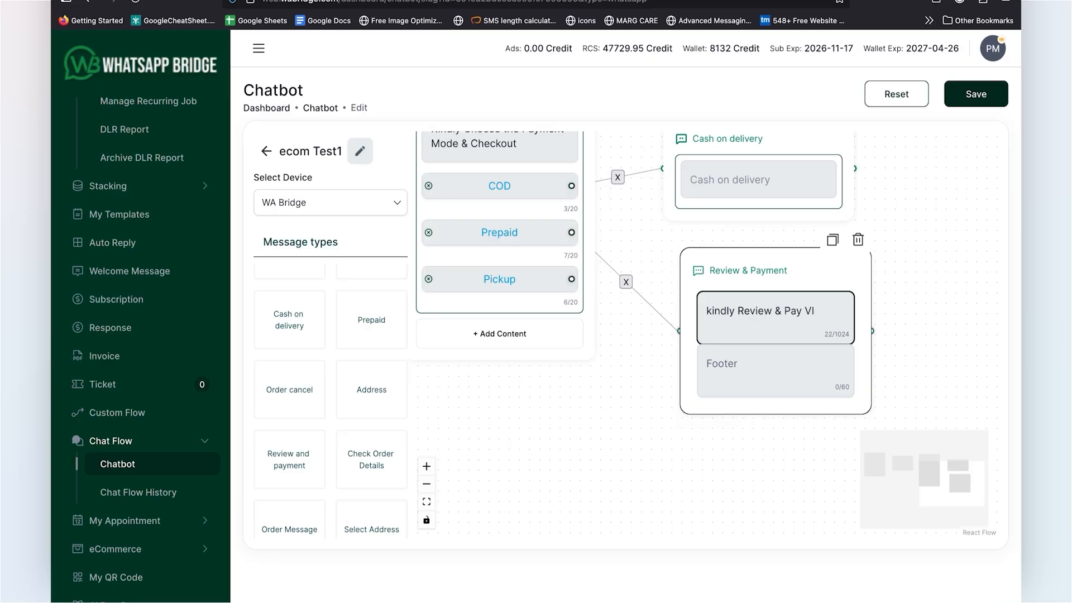
Step: Add the ecommerce Prepaid block and connect the Review & Payment block to it
scroll(309, 453, up, 1)
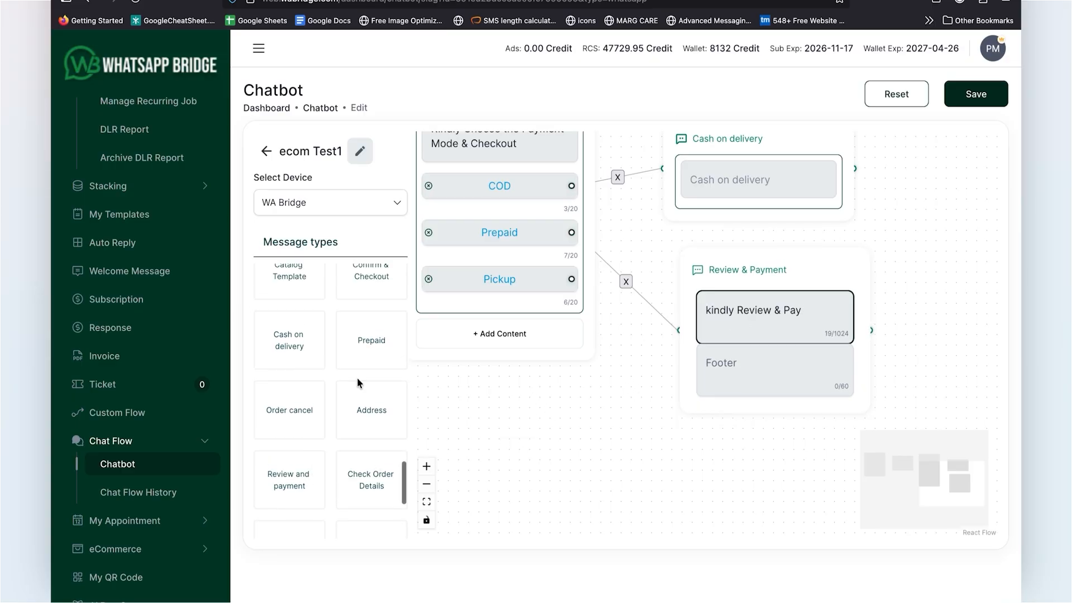
drag(373, 338, 918, 334)
drag(732, 476, 565, 431)
drag(854, 289, 849, 244)
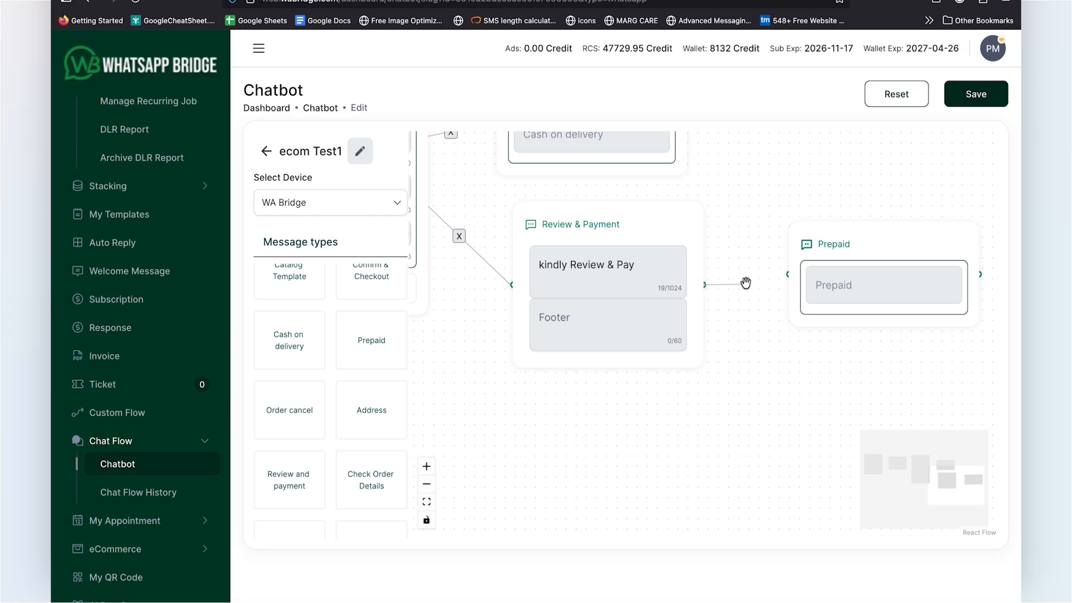
drag(745, 283, 788, 274)
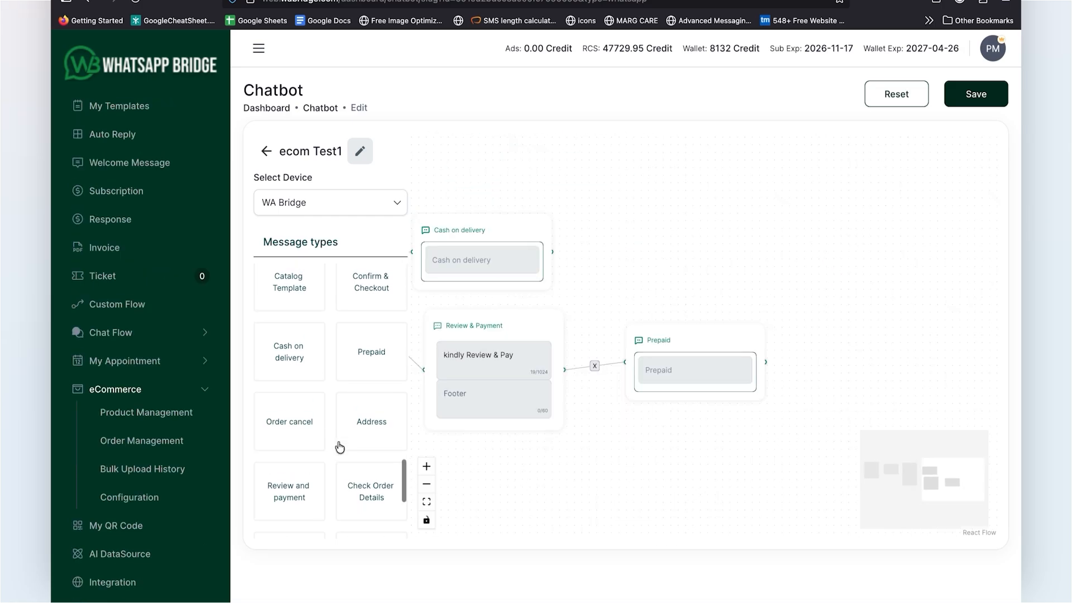
Step: Add a Confirm & Checkout block after the Prepaid block and connect the Prepaid block to it
scroll(338, 446, up, 2)
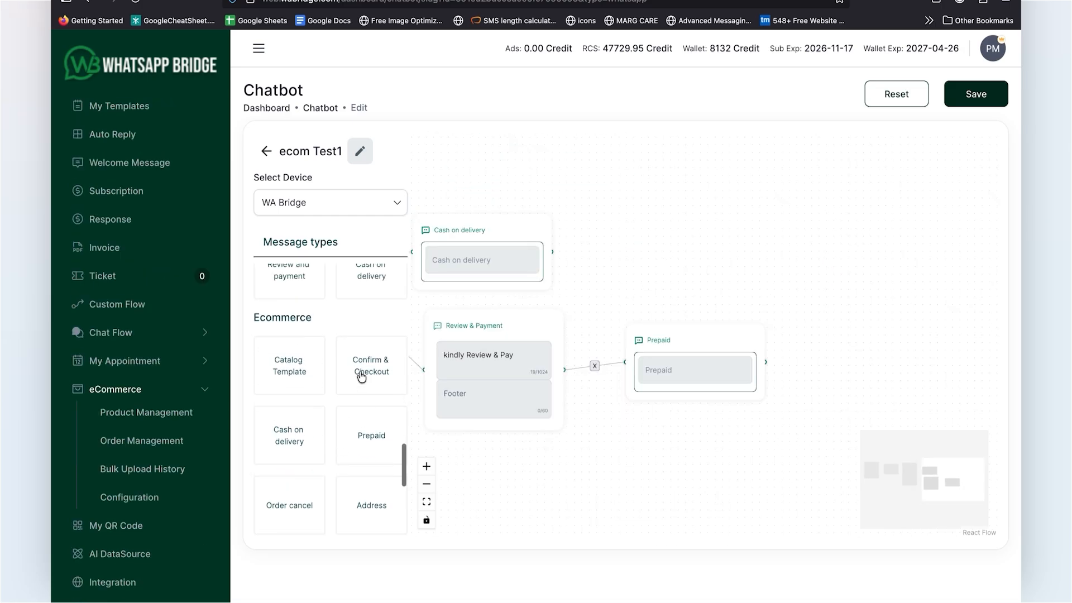
drag(360, 371, 811, 335)
drag(804, 456, 674, 441)
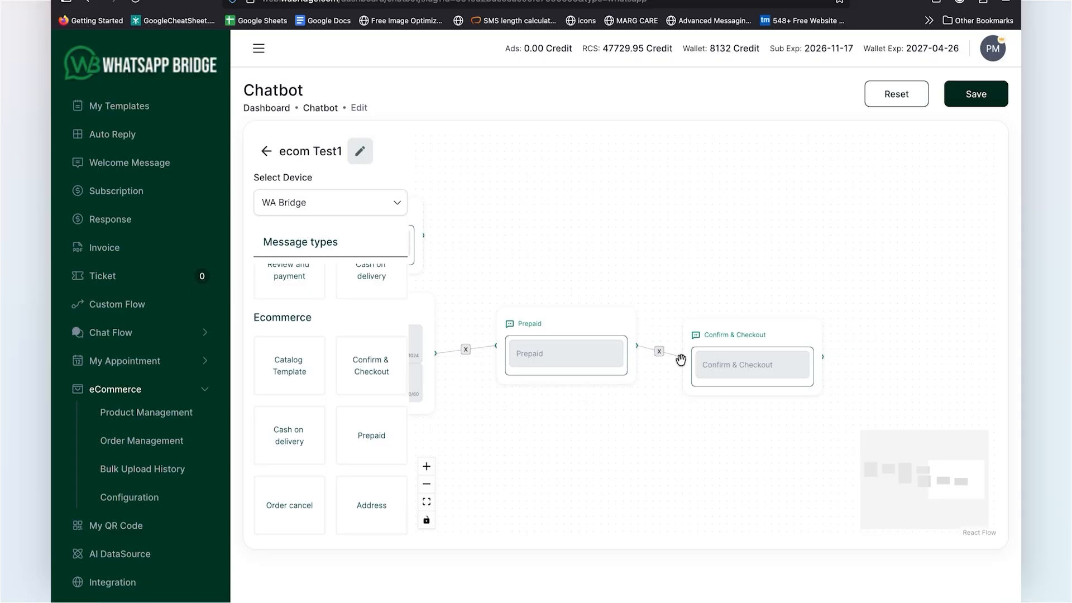
drag(606, 246, 658, 273)
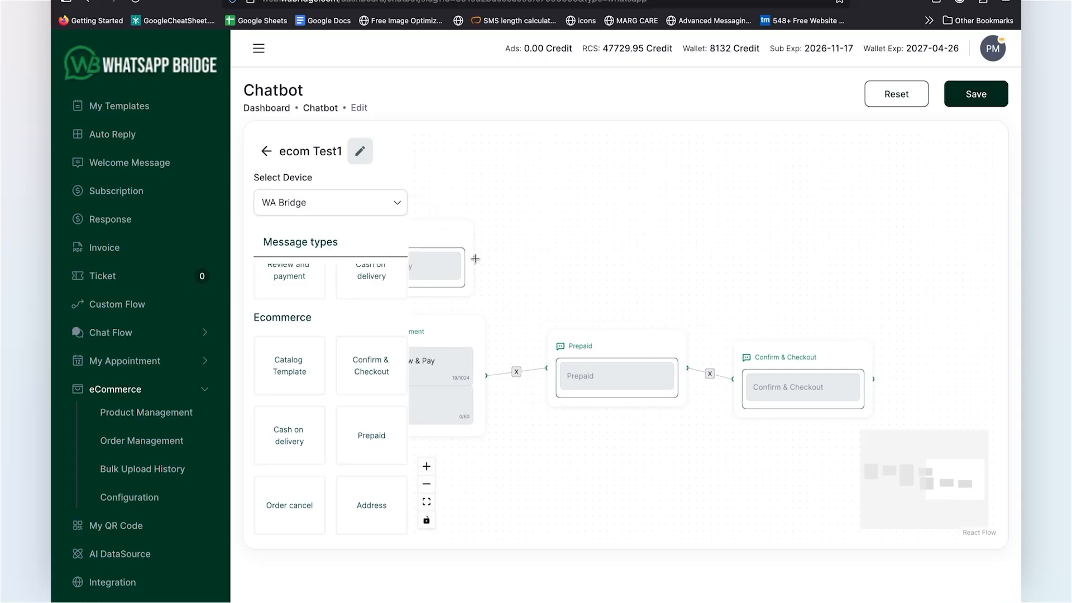
Step: Connect the Cash on delivery block to Confirm & Checkout and move the Prepaid block lower, clear of the connection line
drag(474, 259, 733, 377)
click(258, 48)
drag(372, 230, 601, 241)
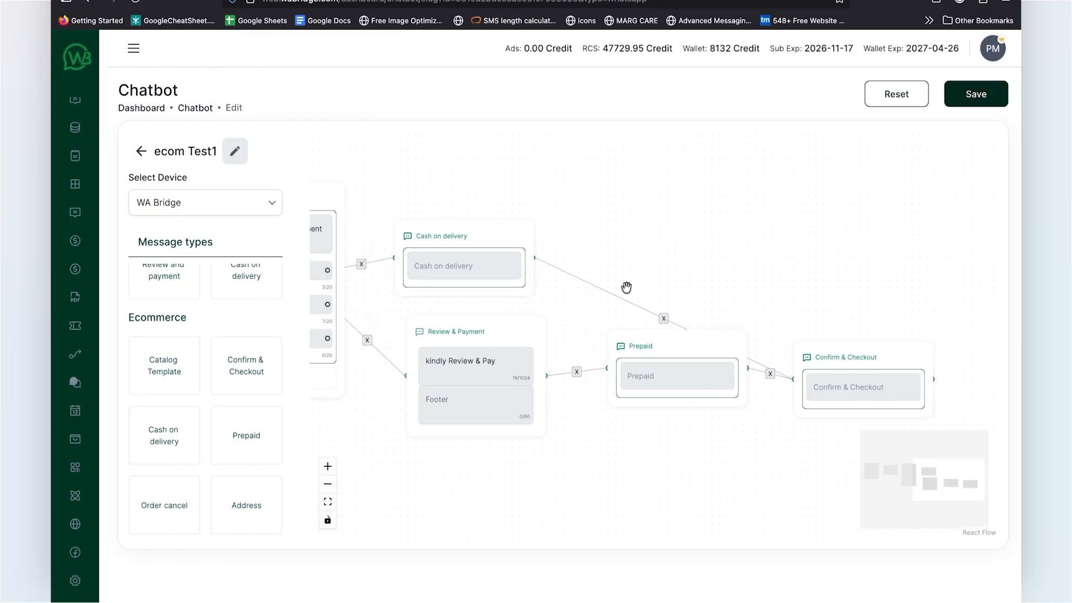
drag(683, 366, 670, 423)
scroll(662, 257, right, 5)
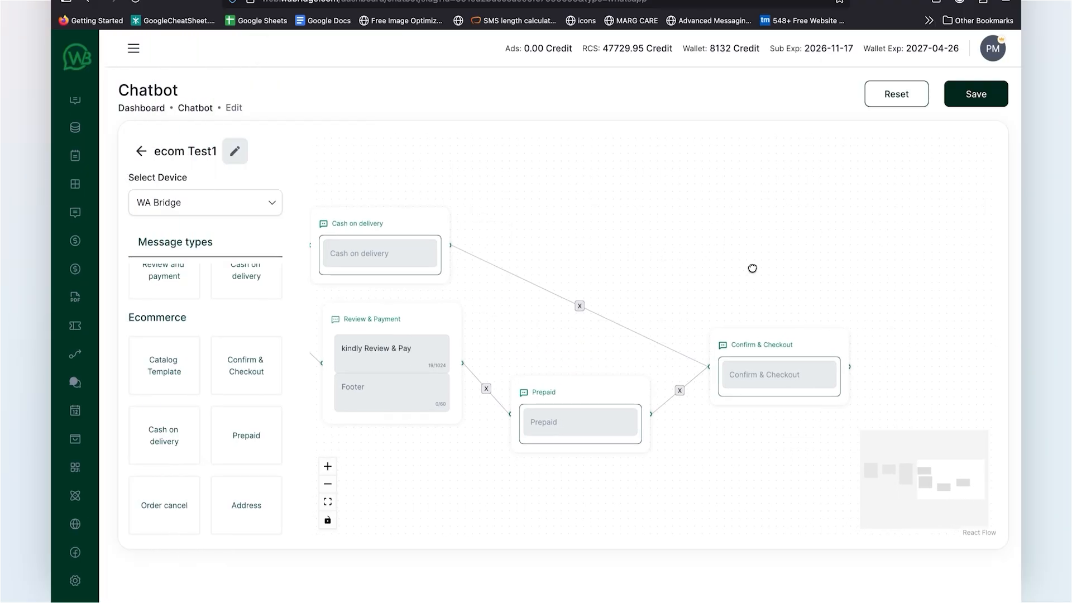
drag(751, 268, 643, 239)
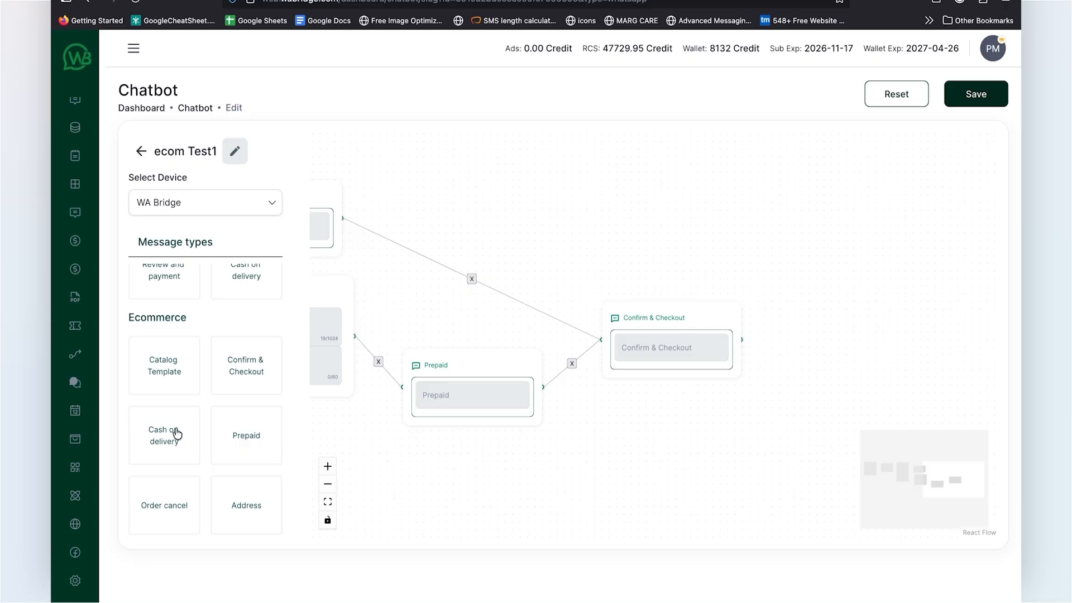
Step: Add an Order Message block after the Confirm & Checkout block
scroll(177, 434, up, 1)
scroll(177, 434, down, 5)
drag(168, 370, 836, 305)
drag(819, 361, 698, 311)
drag(776, 264, 775, 241)
click(765, 284)
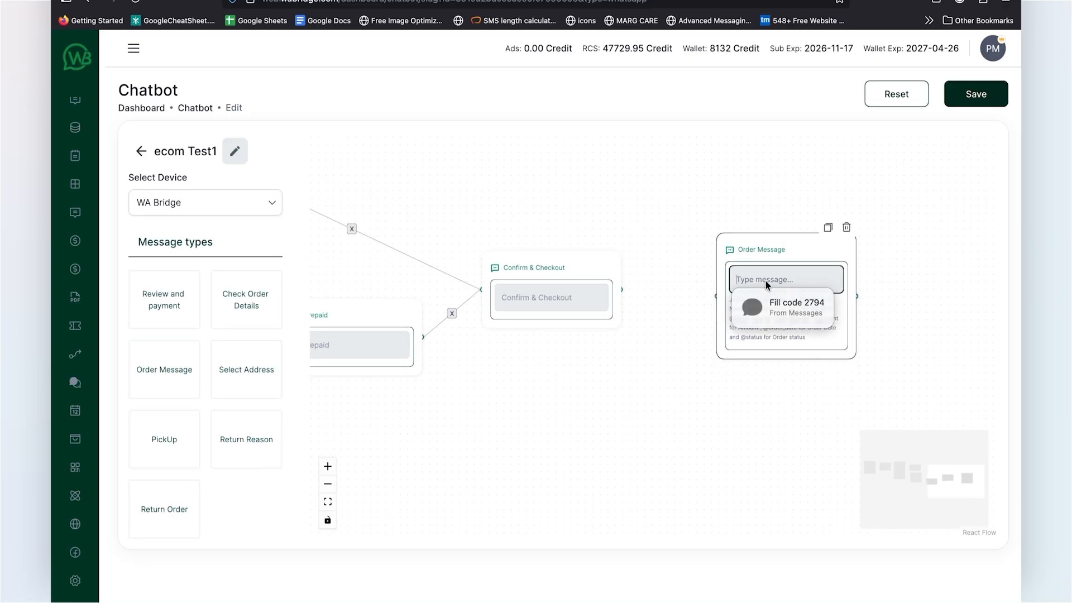
text(Thank you for y)
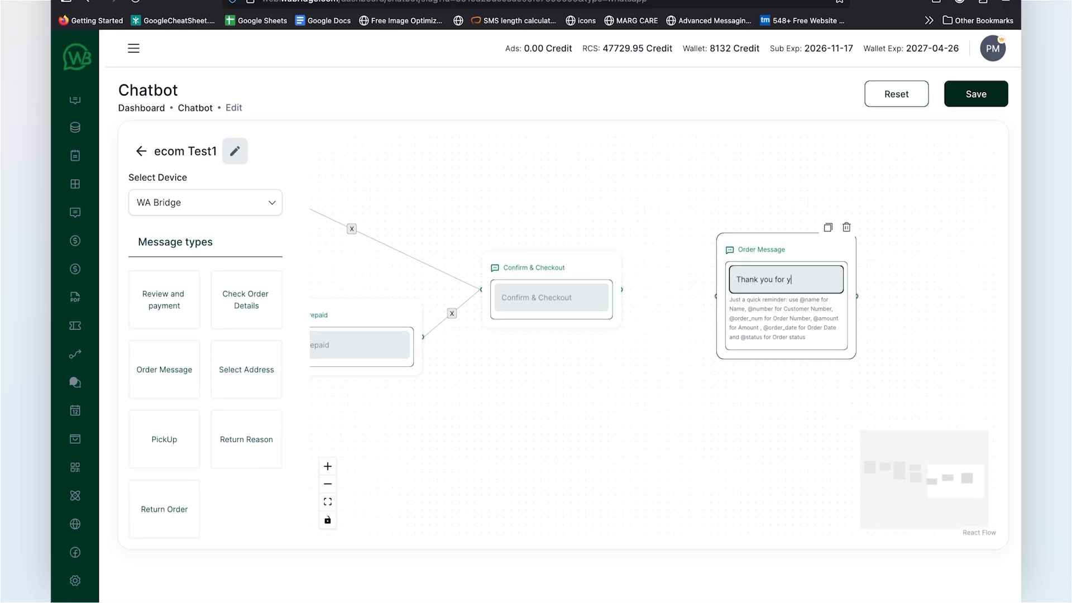
text(our order)
key(Return)
text(Dear @)
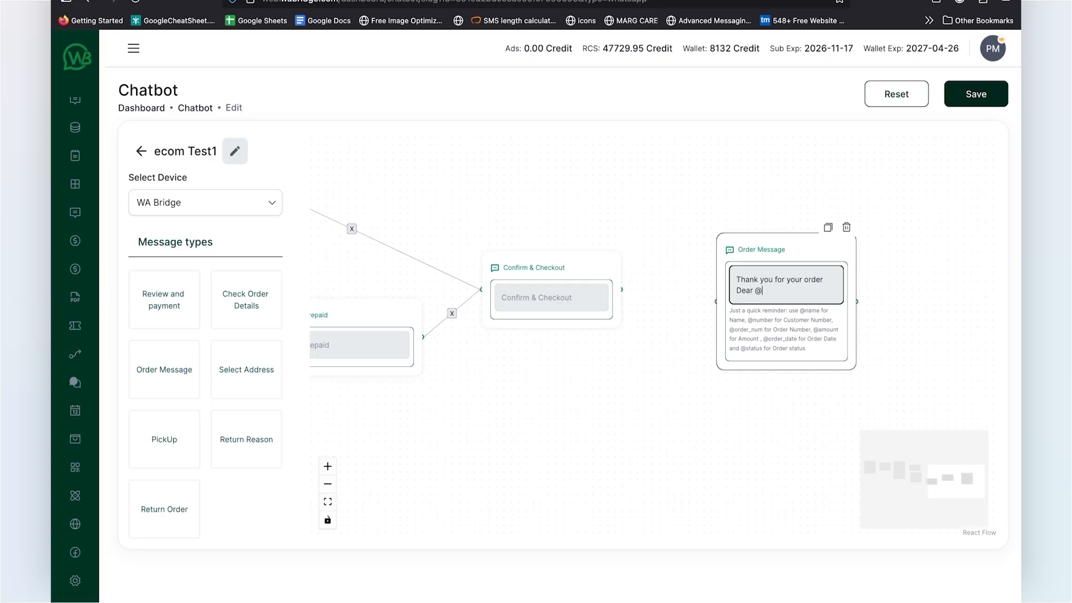
text(name)
key(Return)
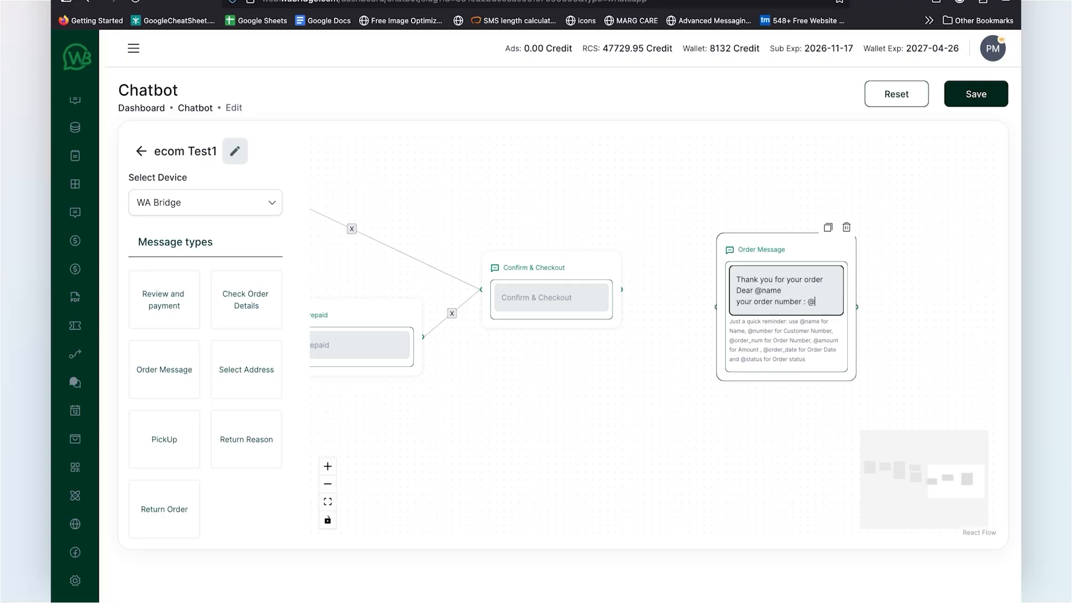
text(_n)
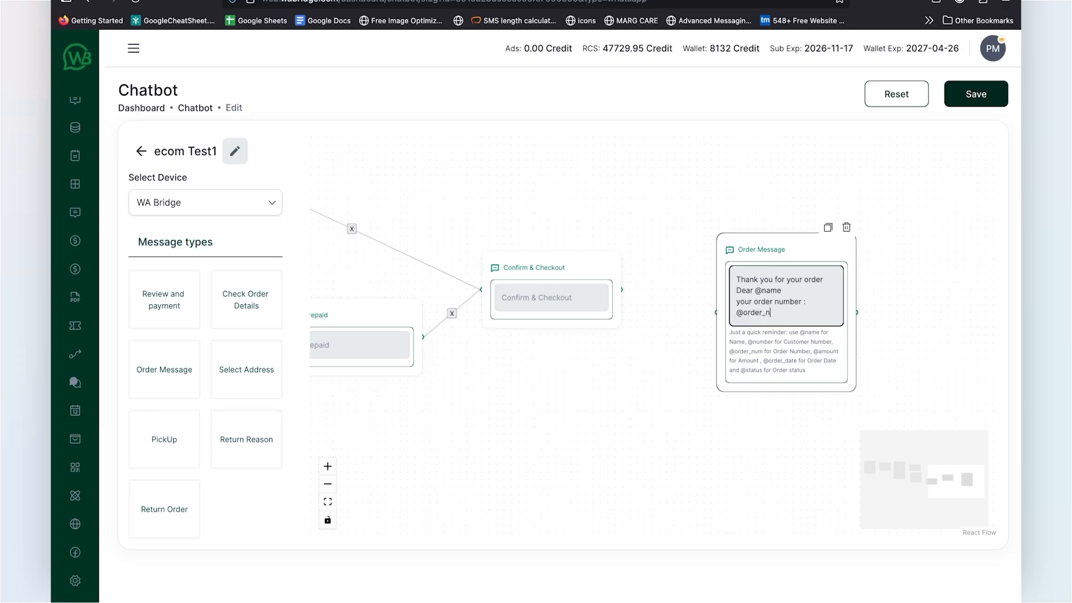
text(um)
key(Return)
text(has been)
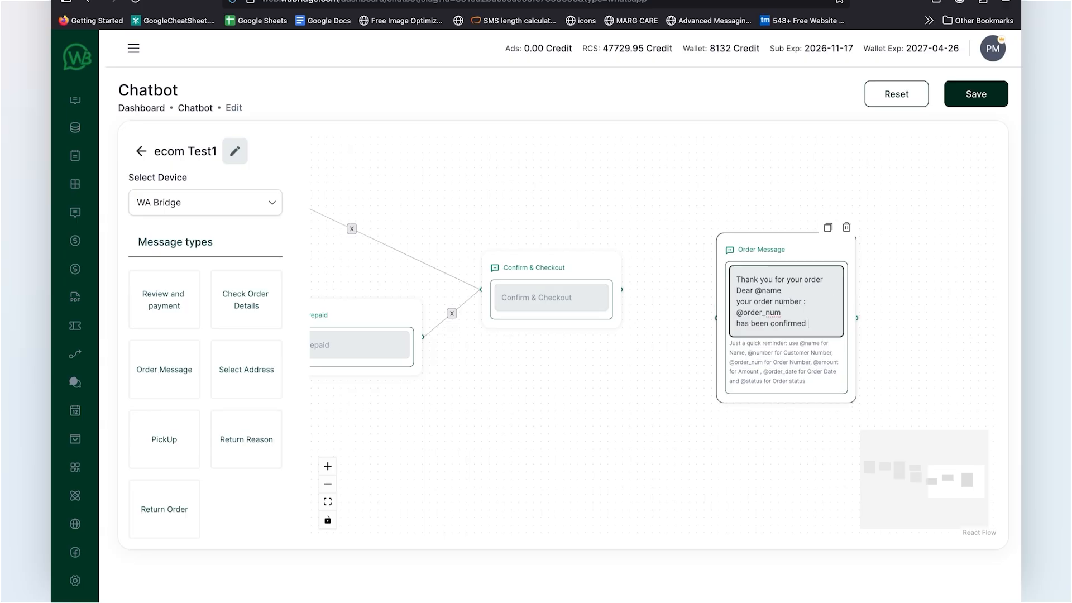
text( confirmed)
key(Return)
text(s)
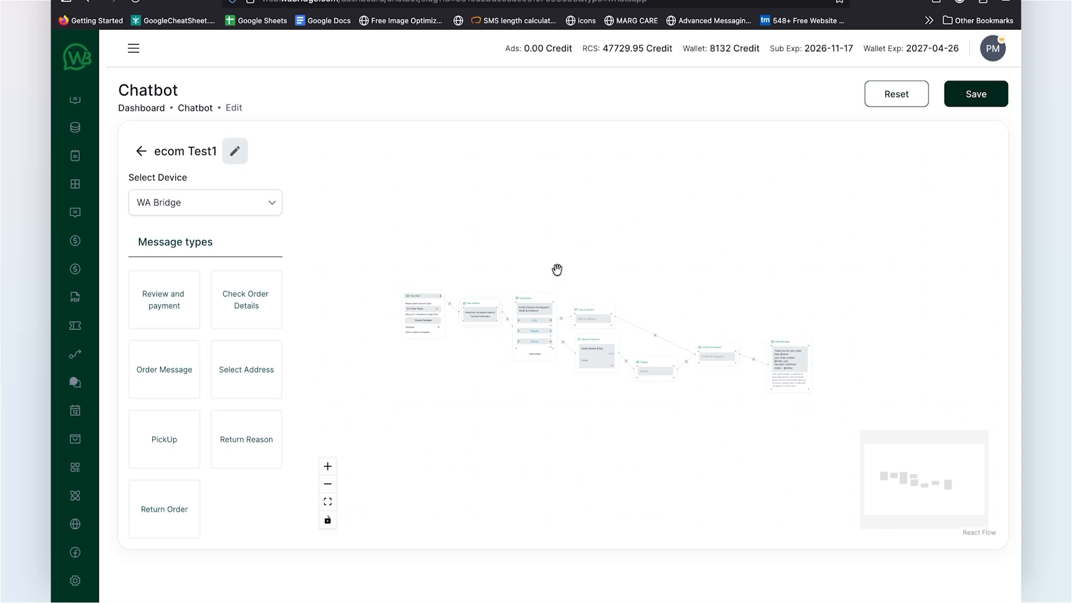
Step: Connect the Confirm & Checkout block to the Order Message block and save the chatbot flow
scroll(557, 269, up, 5)
scroll(557, 269, down, 5)
drag(558, 268, 575, 223)
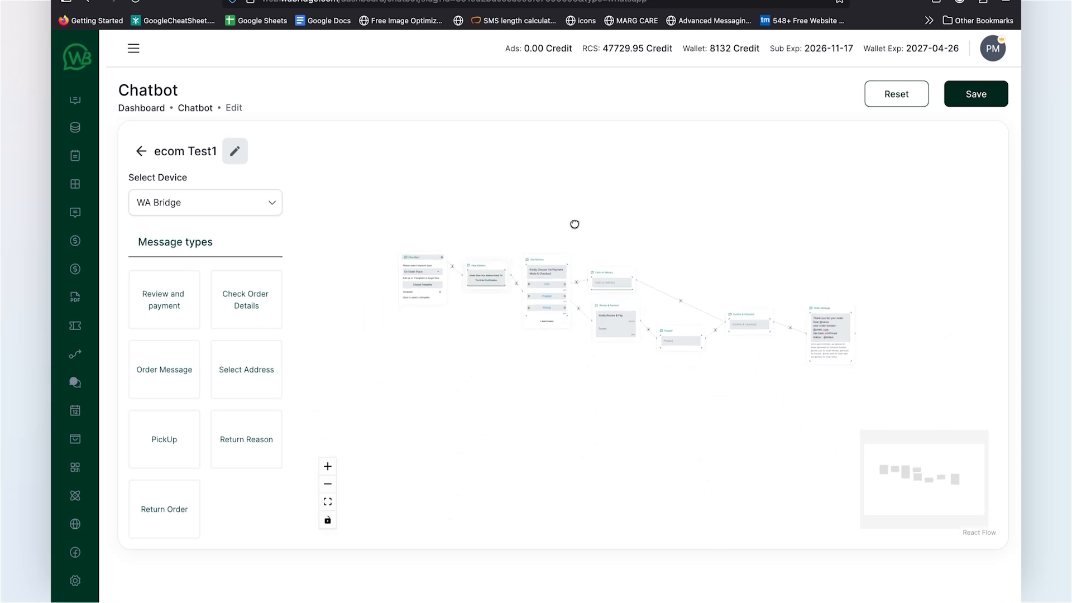
click(969, 100)
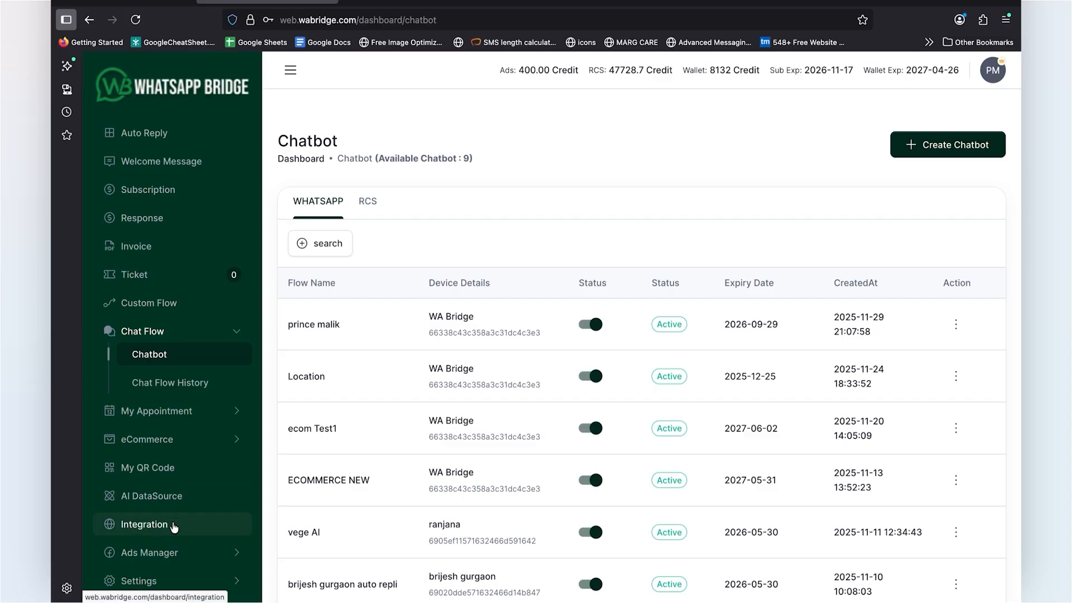
Step: Open the eCommerce configuration and examine the notification events for new, delivered, cancelled, returned and in-transit orders
scroll(173, 526, down, 2)
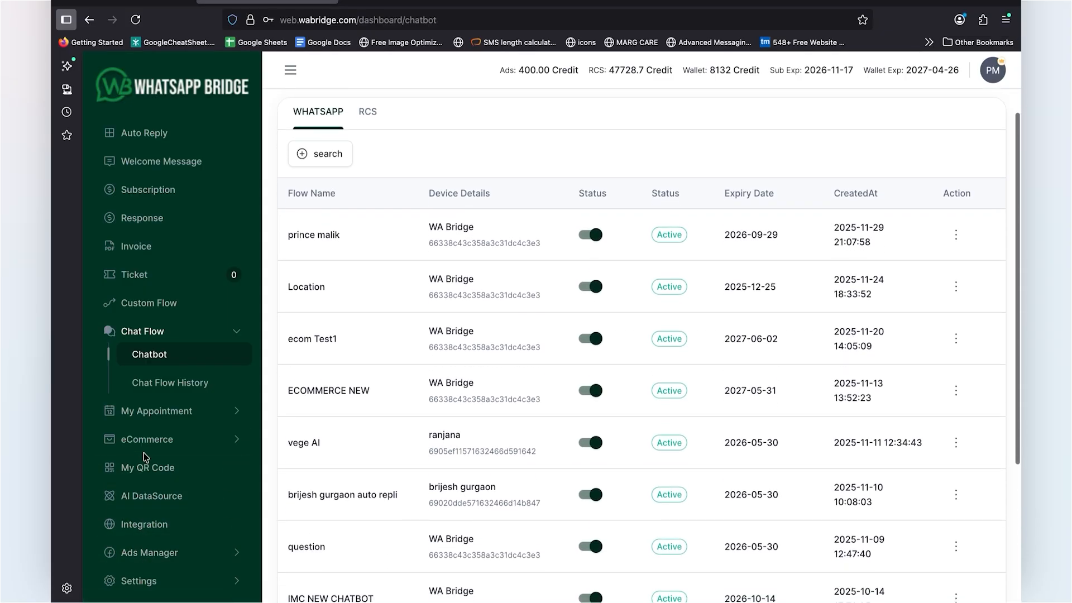
click(157, 446)
scroll(157, 449, down, 1)
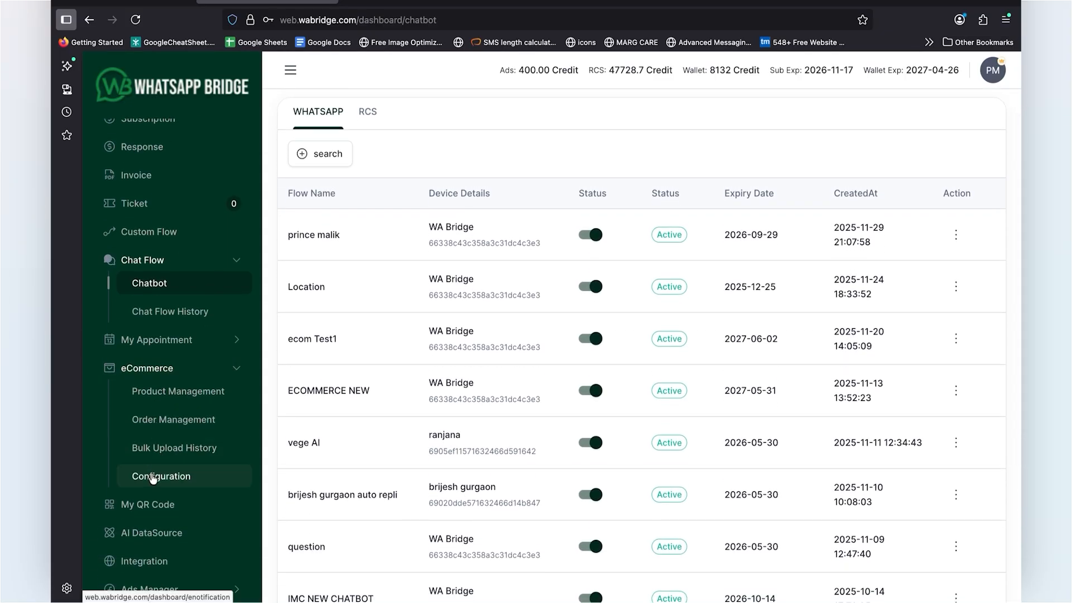
click(154, 479)
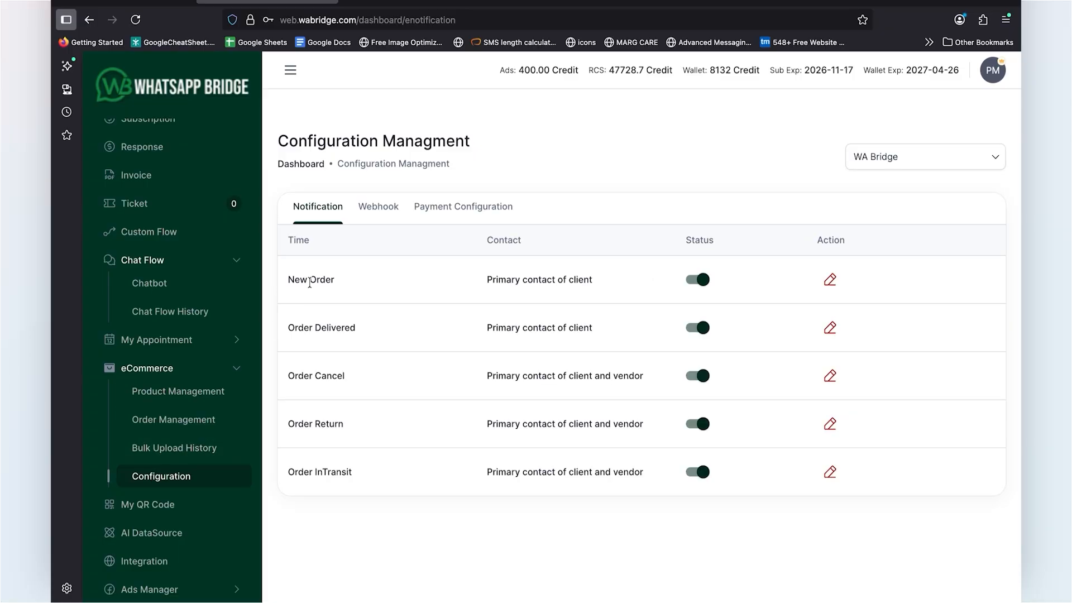
triple_click(323, 328)
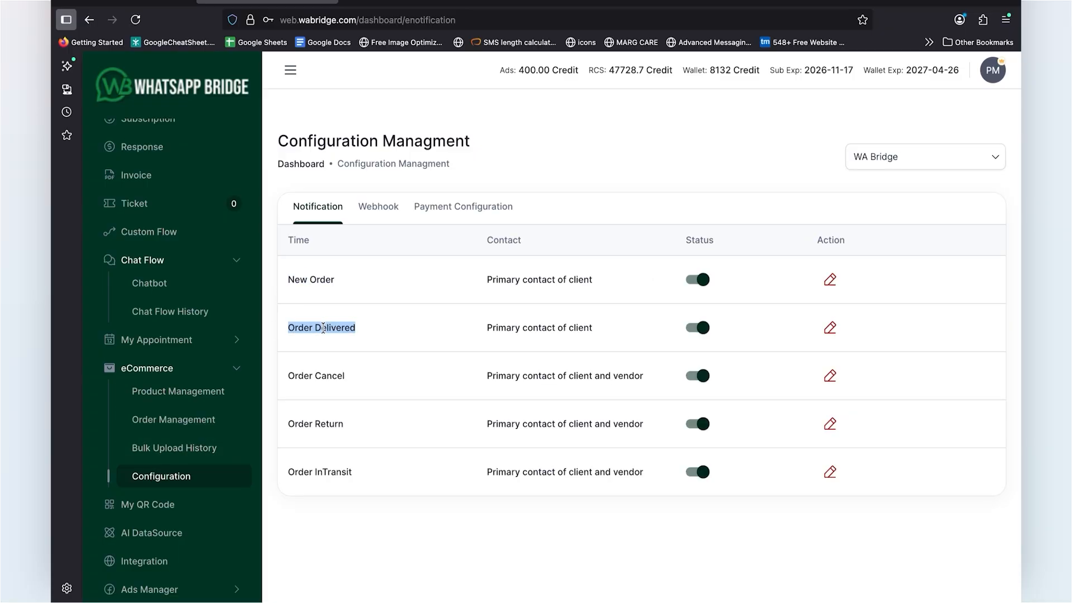
triple_click(326, 376)
triple_click(326, 423)
click(327, 469)
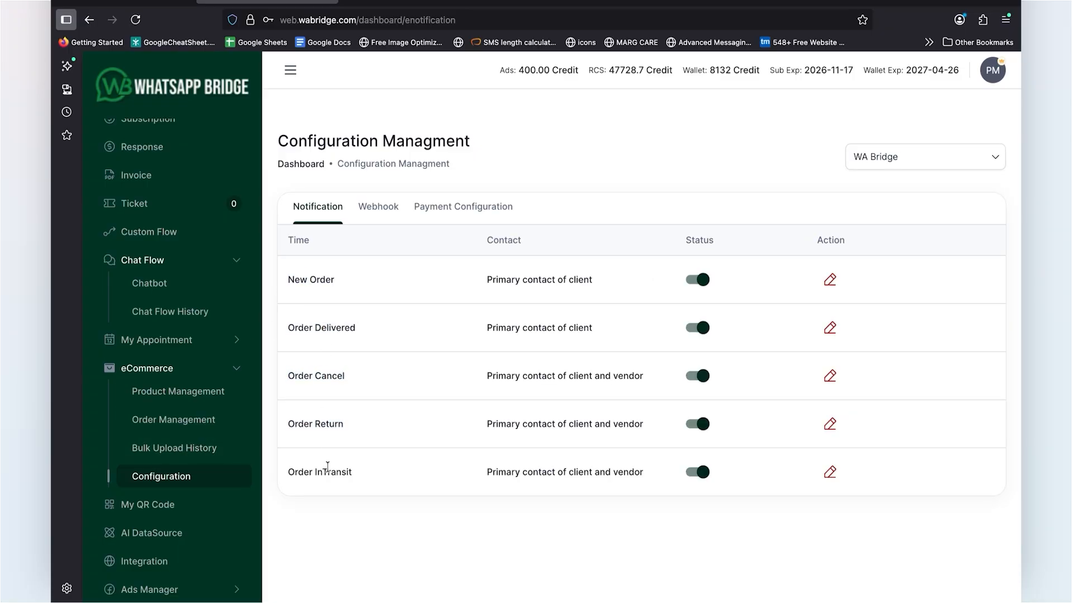
triple_click(328, 469)
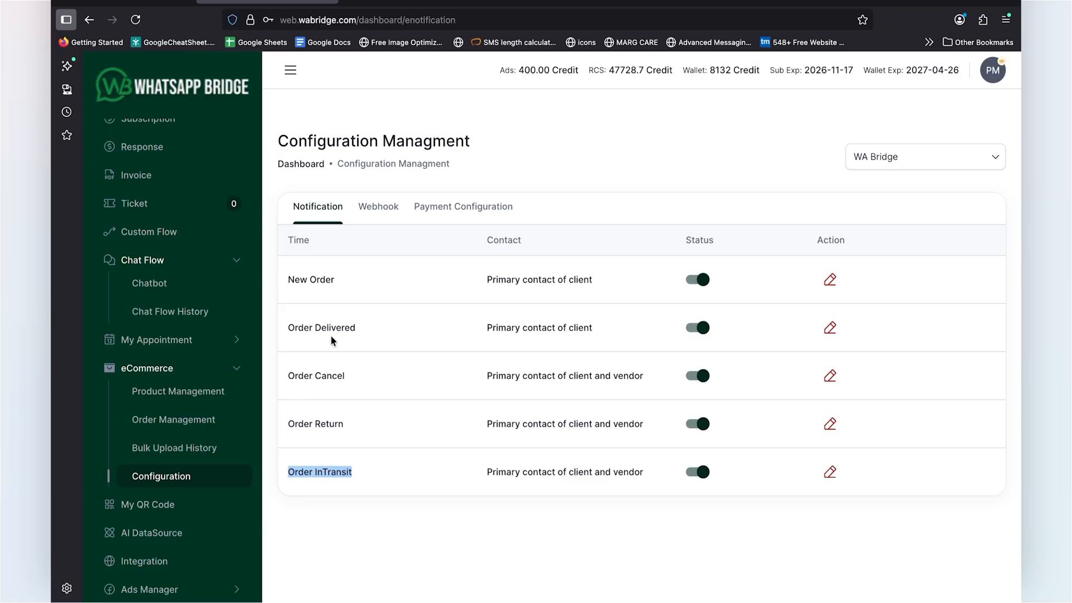
scroll(163, 376, up, 3)
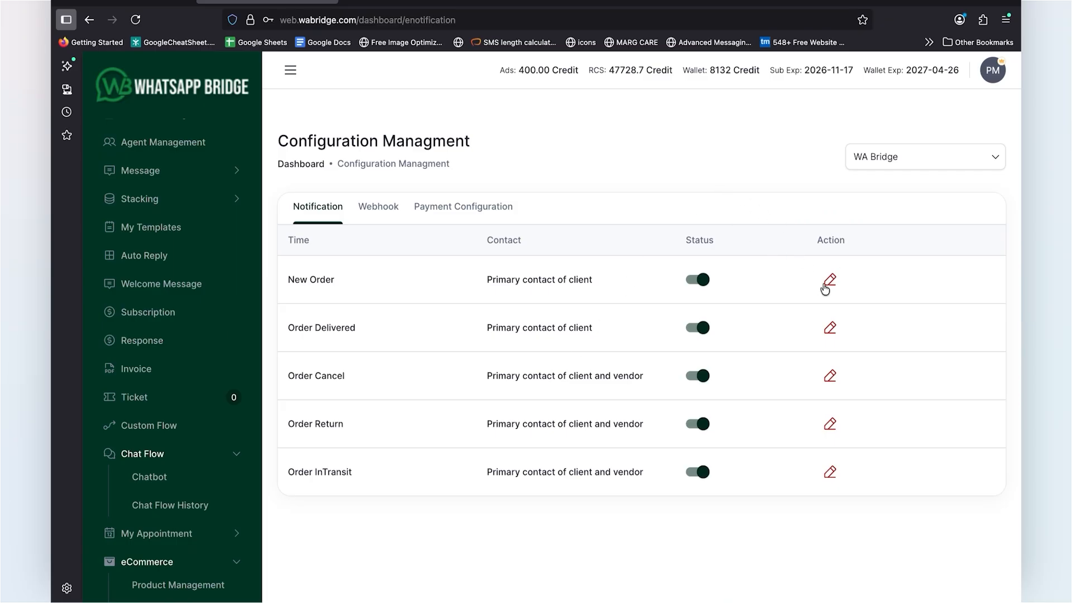
Step: Open the New Order notification settings and select the order_details template for the primary contact
click(829, 281)
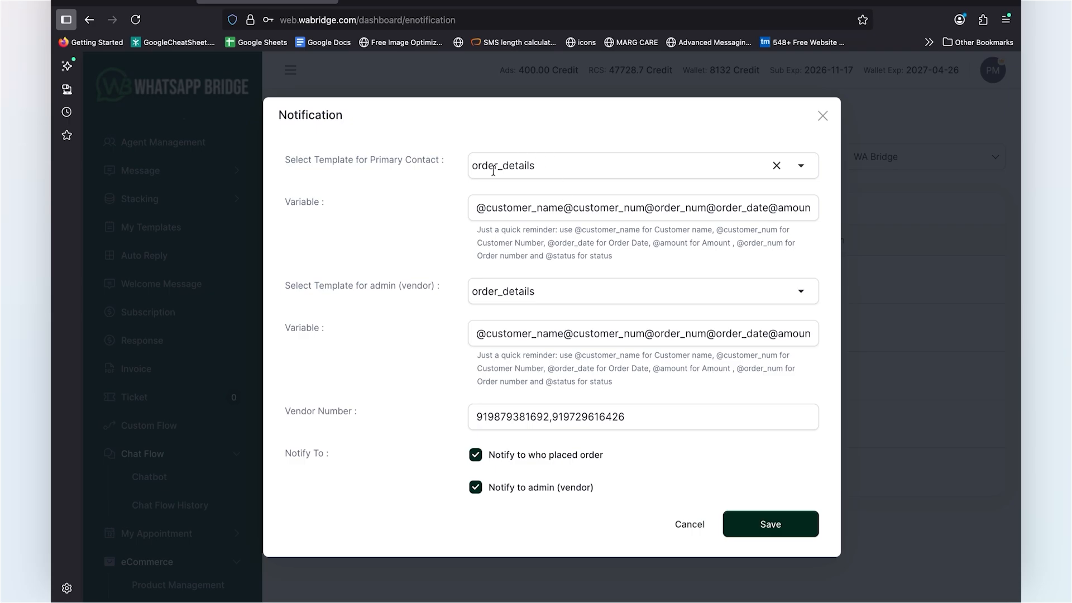
click(804, 170)
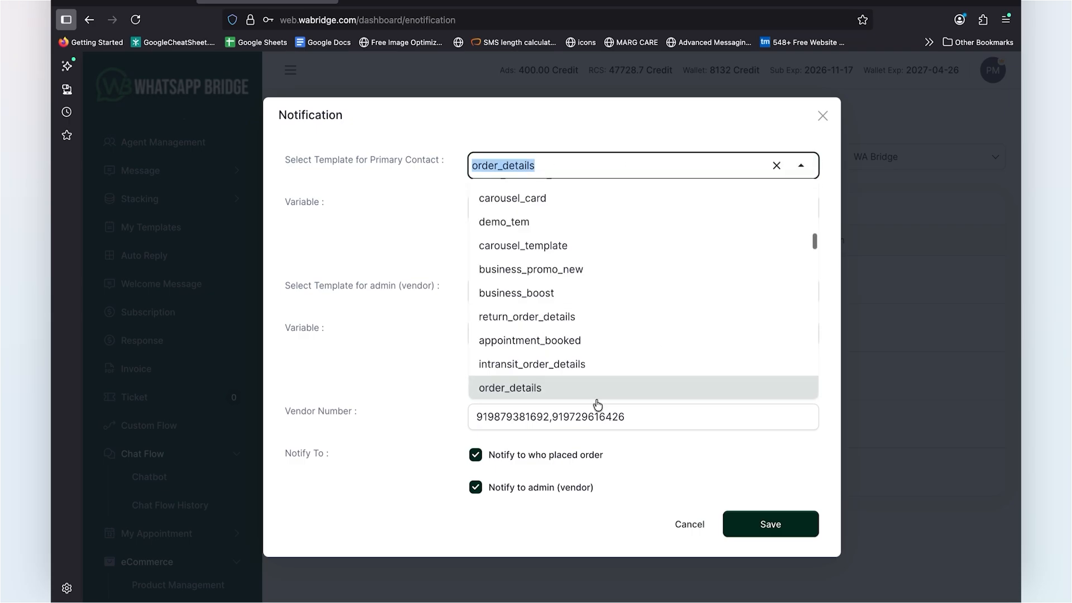
click(545, 391)
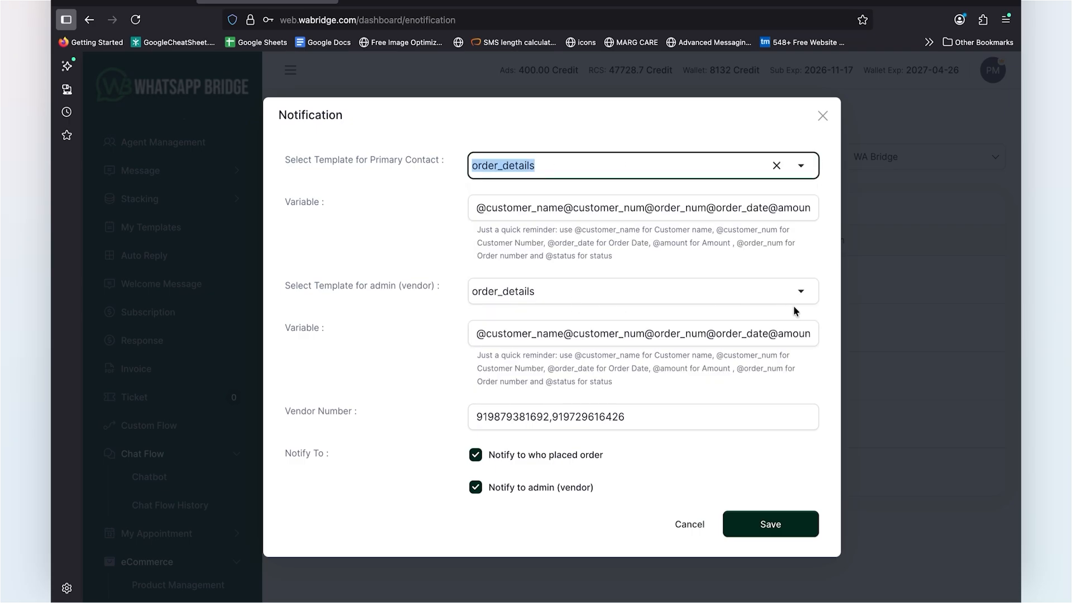
click(809, 295)
click(809, 296)
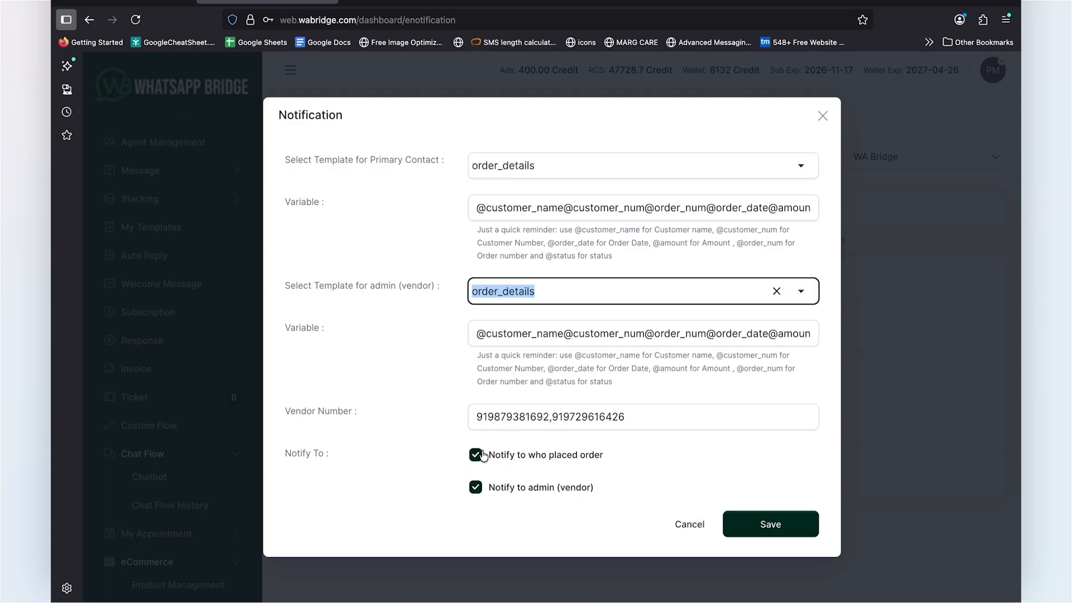
drag(574, 230, 591, 230)
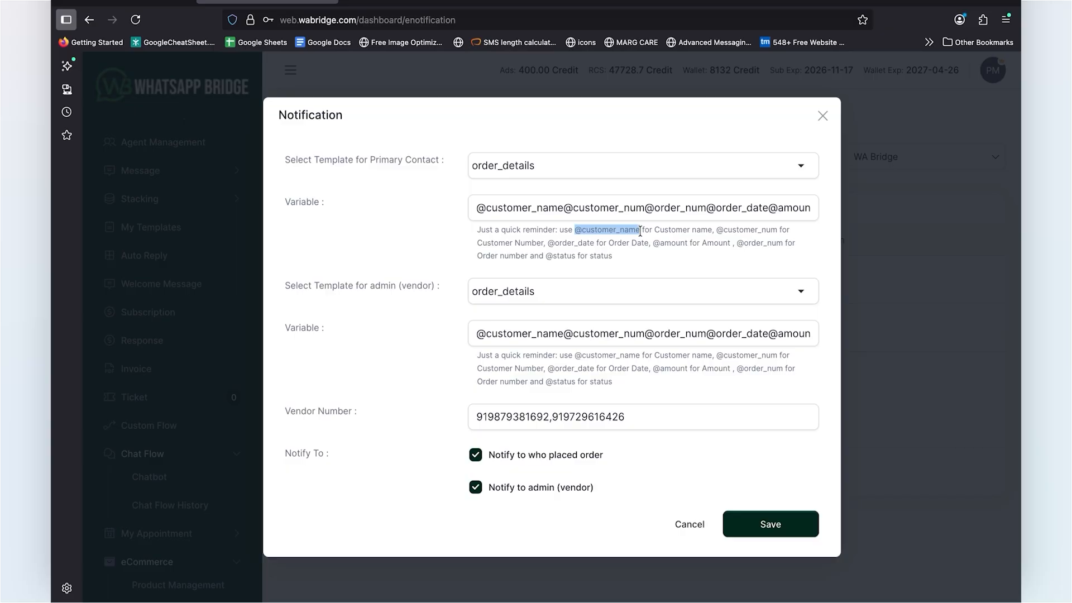
click(714, 228)
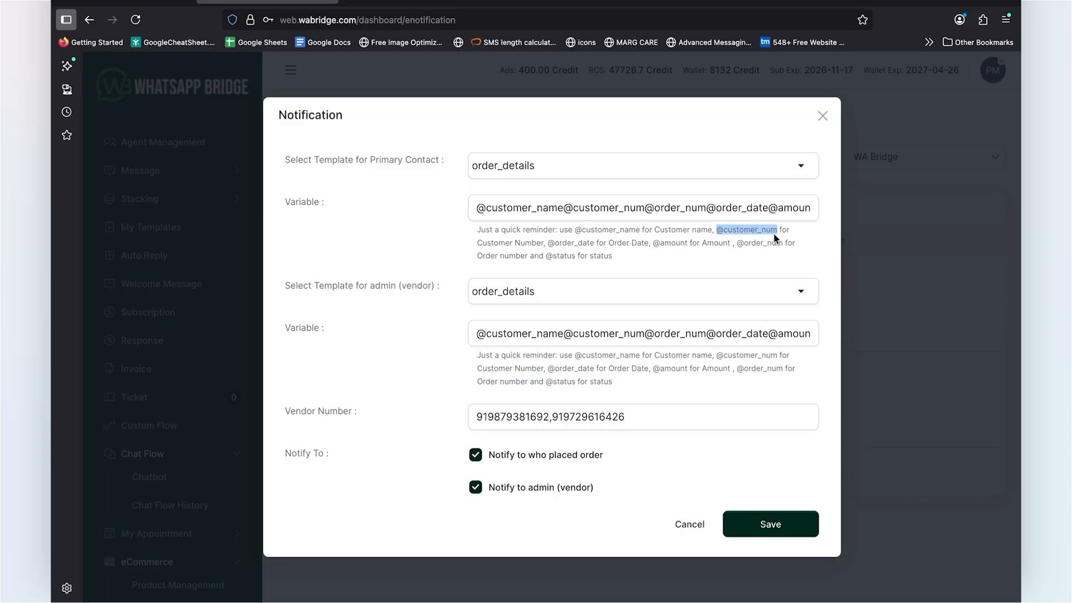
click(548, 243)
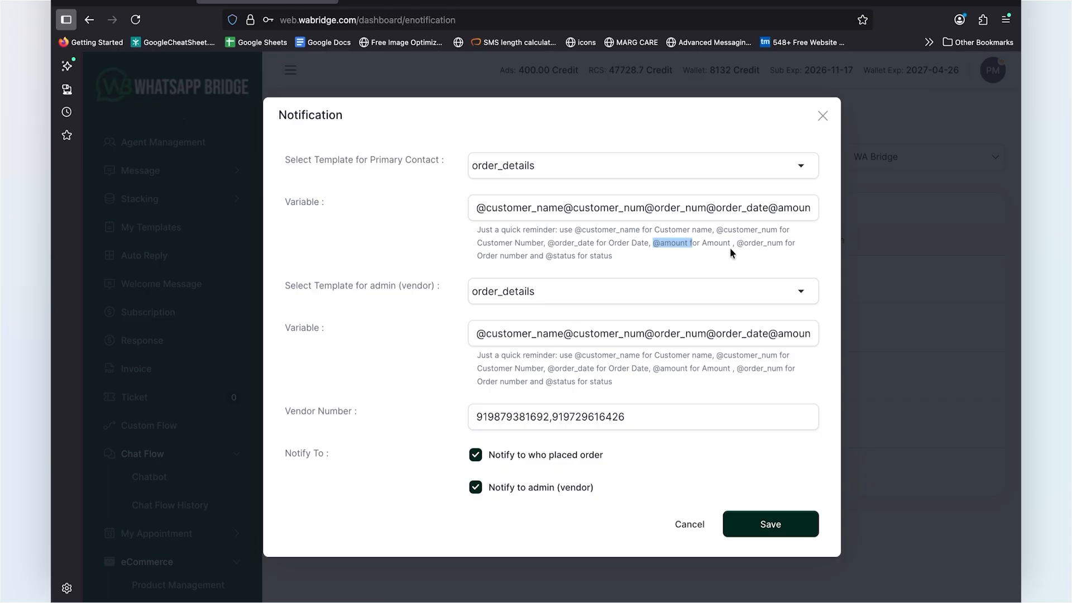
drag(735, 243, 748, 244)
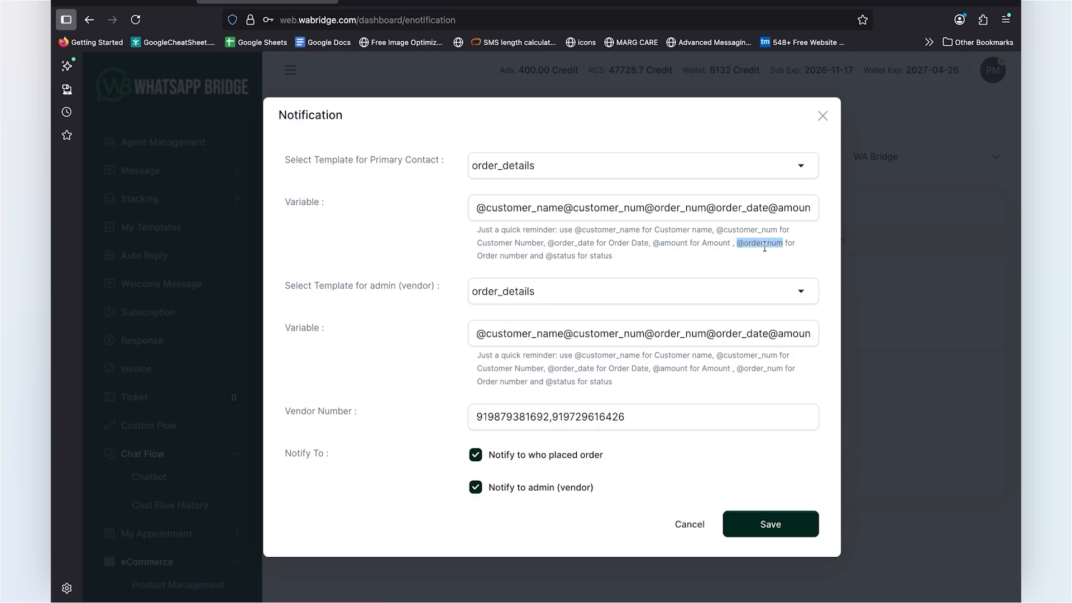
drag(546, 256, 558, 258)
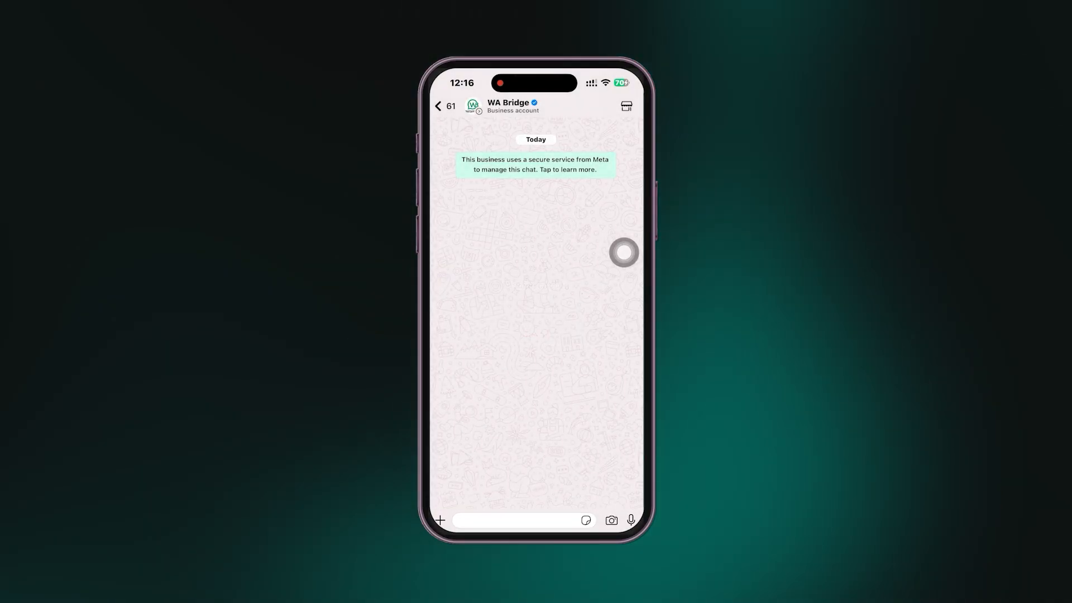
Step: In the WA Bridge WhatsApp chat, add both Men's Classic Comfort-Fit Cotton Shirt listings from the catalogue to the cart and send it
click(626, 106)
scroll(536, 335, down, 2)
click(627, 378)
click(627, 323)
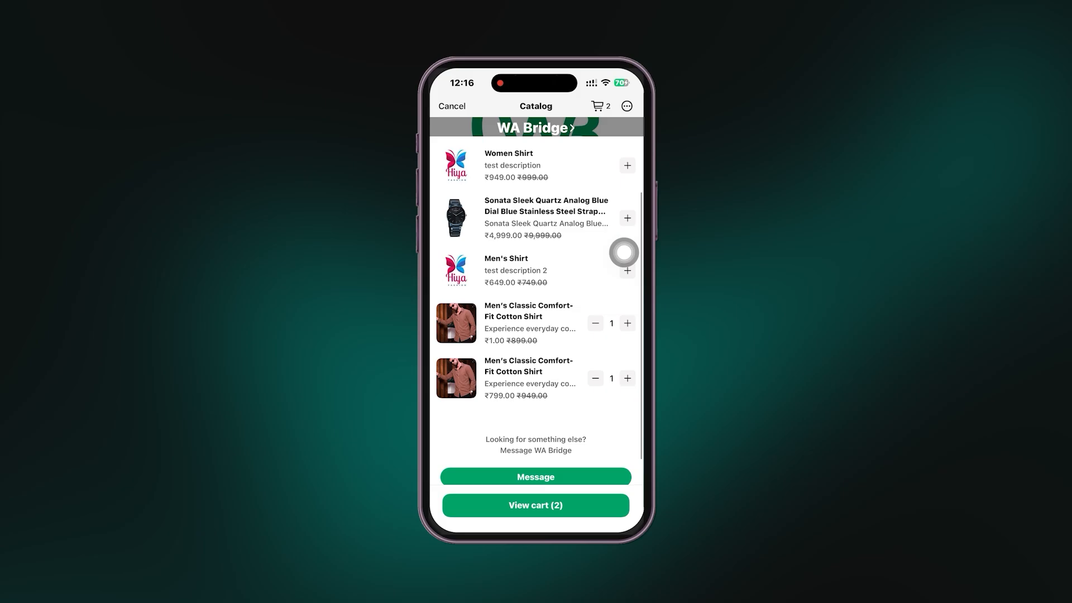
click(535, 505)
click(536, 497)
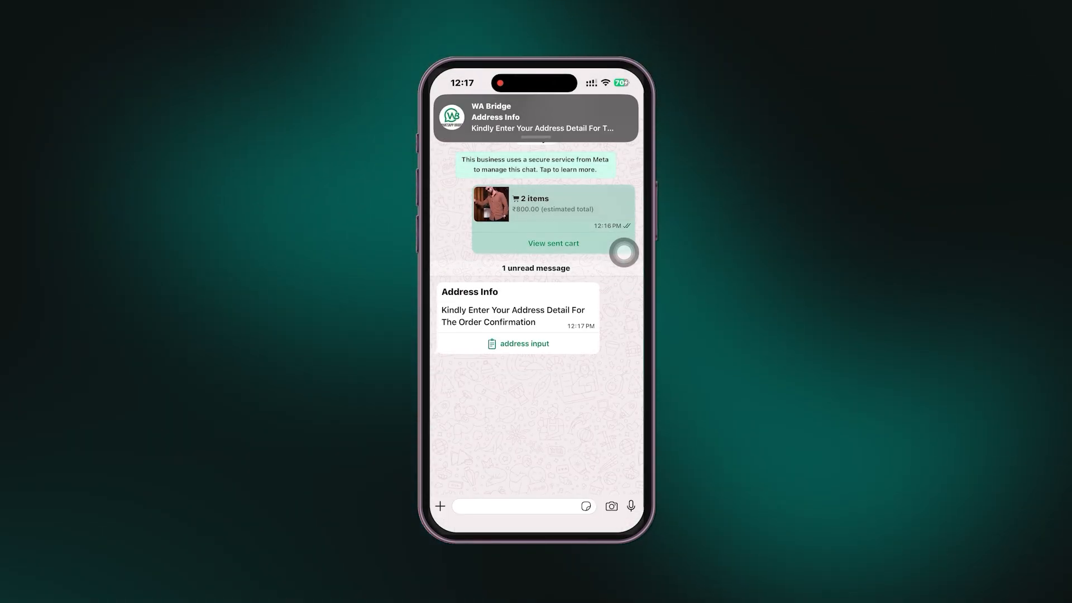
Step: Fill in the address form with the customer's name, address and mobile number, and submit it
click(518, 344)
click(552, 201)
click(524, 256)
text(Sector 49)
click(547, 304)
text(74049000)
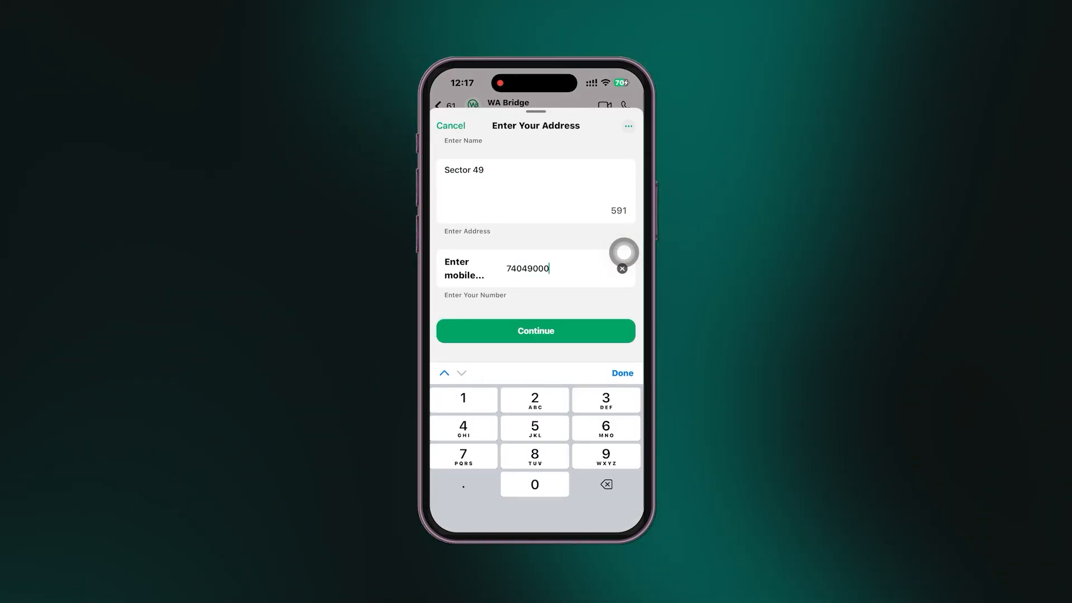
click(536, 331)
Step: Confirm the order with COD as the payment mode and expand the first order details message
click(522, 480)
scroll(536, 335, down, 2)
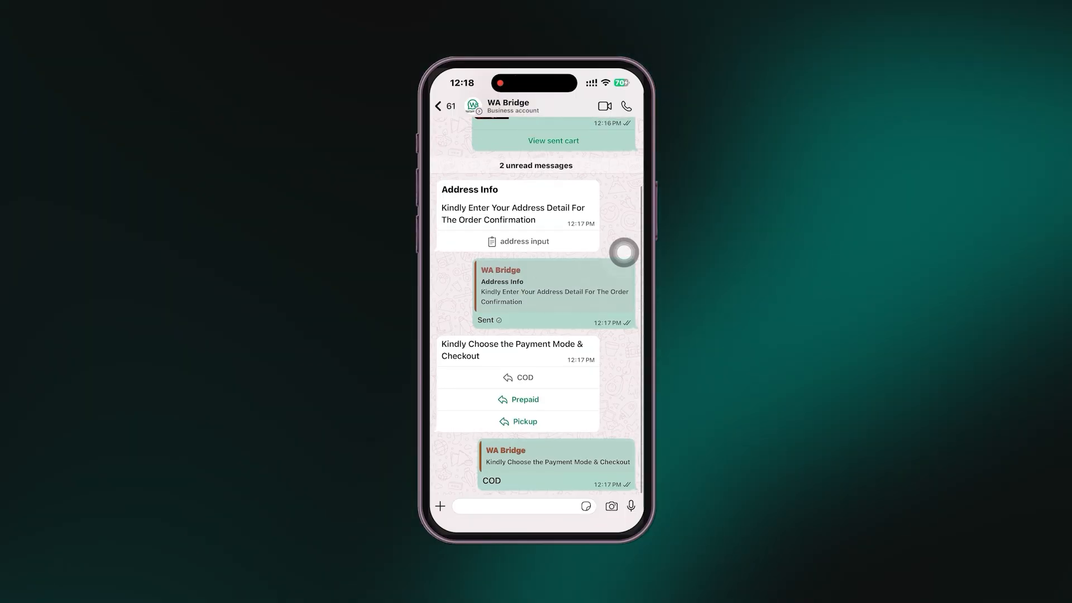
click(518, 458)
scroll(536, 335, down, 3)
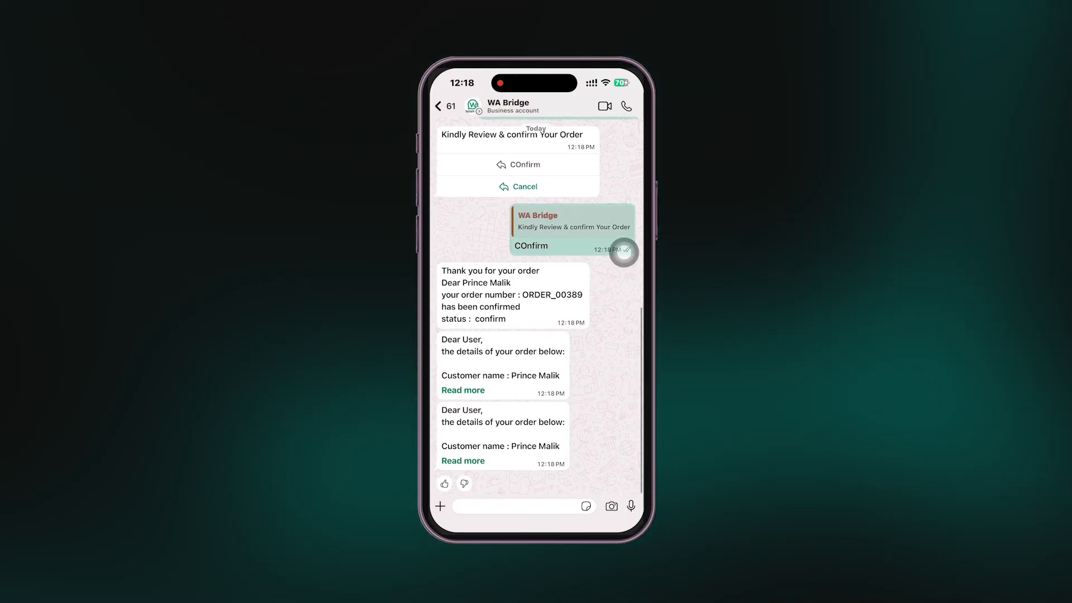
click(462, 390)
scroll(535, 335, down, 2)
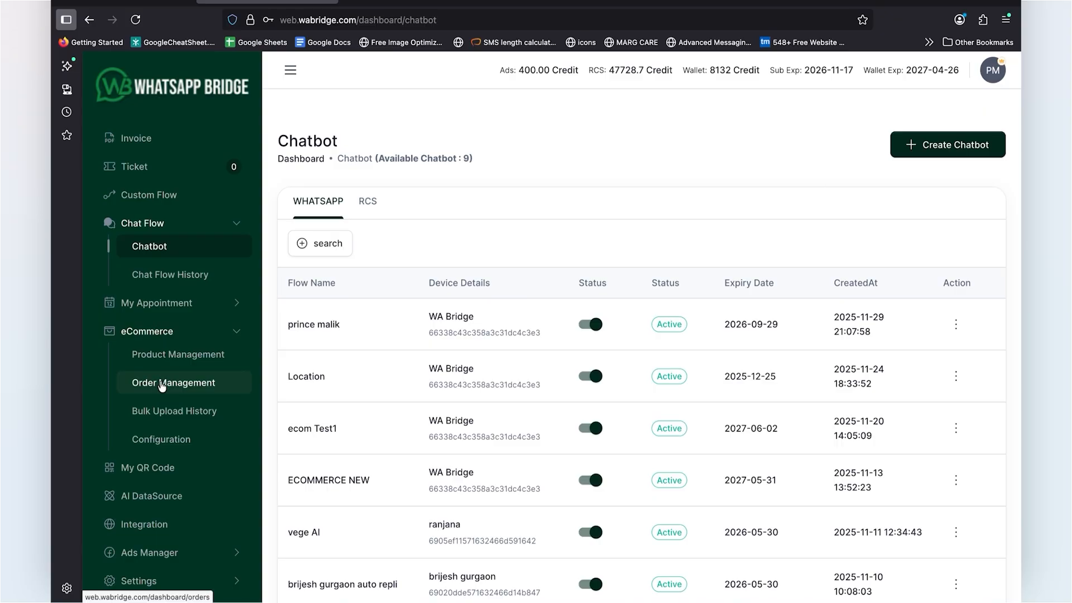
Step: Switch to the WA Bridge dashboard and open the eCommerce order management page
click(162, 384)
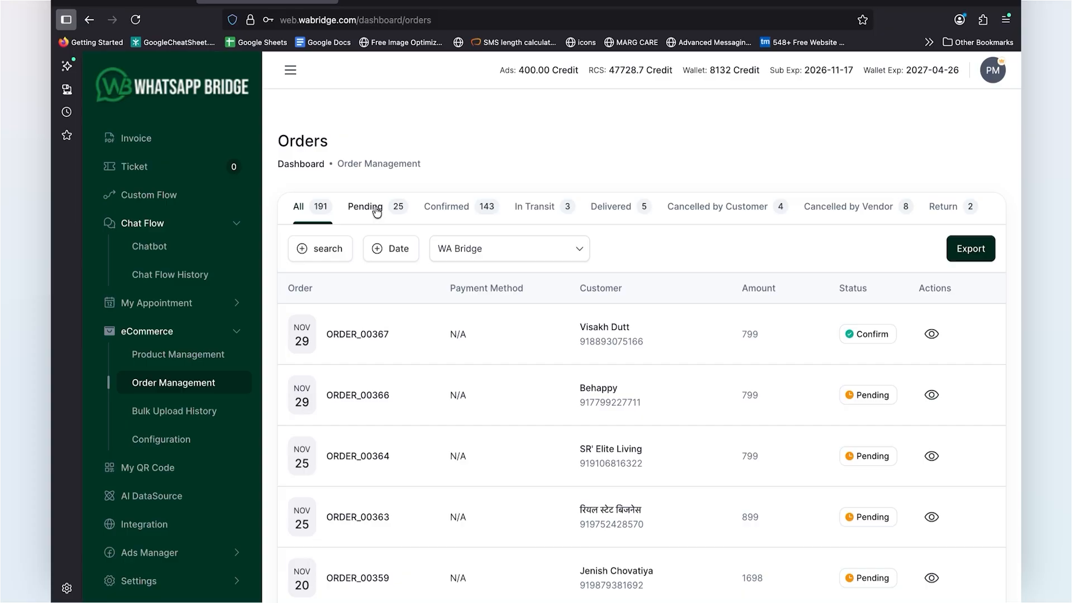
Step: Filter the orders to the confirmed ones and open the prepaid order with amount 1 to review its checkout summary
click(449, 208)
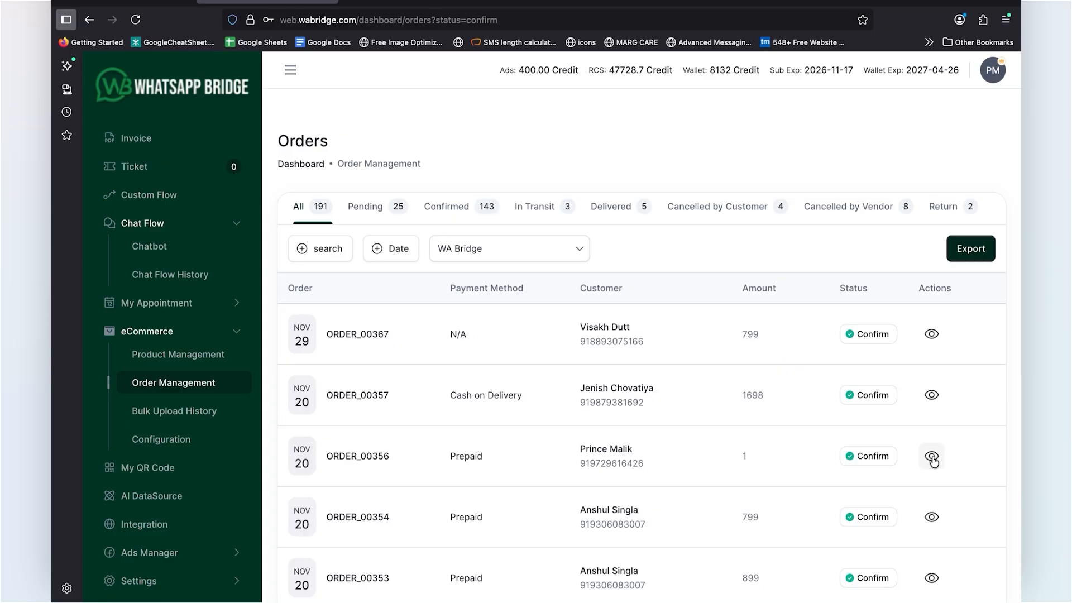
click(931, 456)
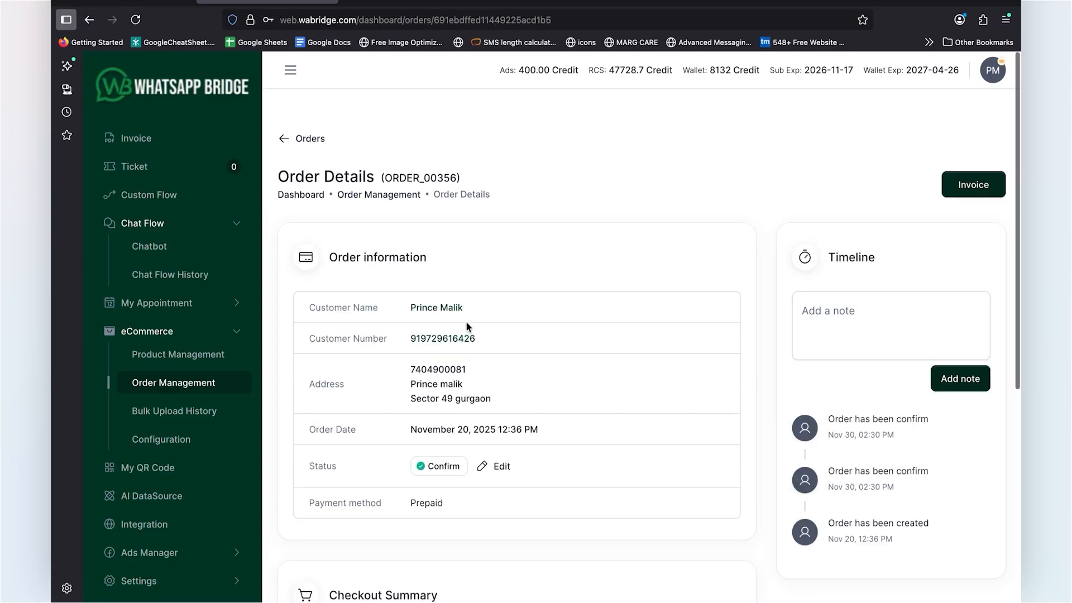
scroll(466, 322, down, 6)
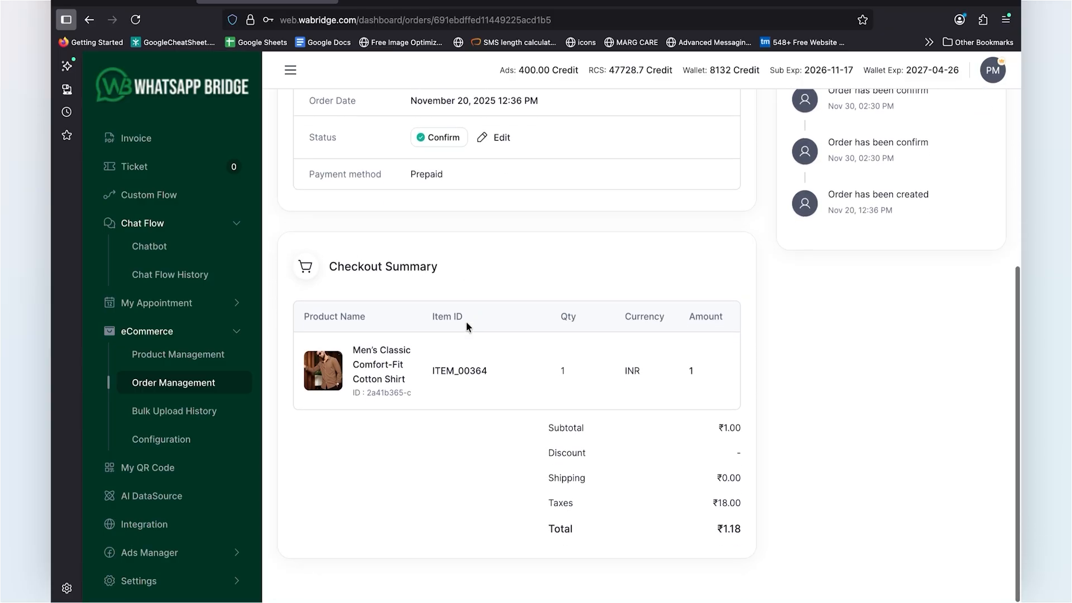
scroll(467, 322, up, 3)
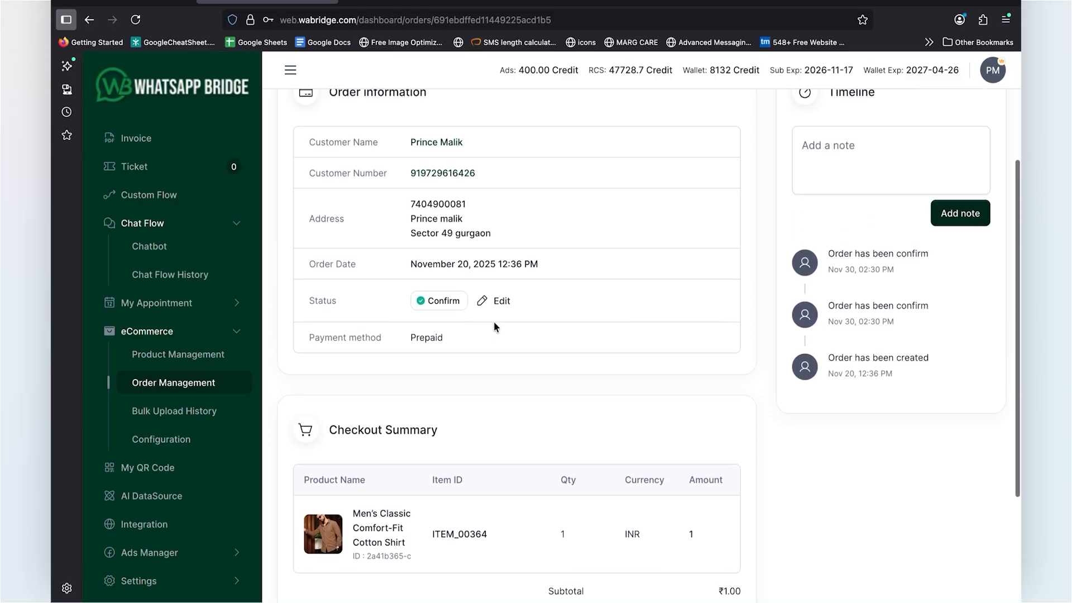
scroll(494, 324, up, 2)
click(500, 392)
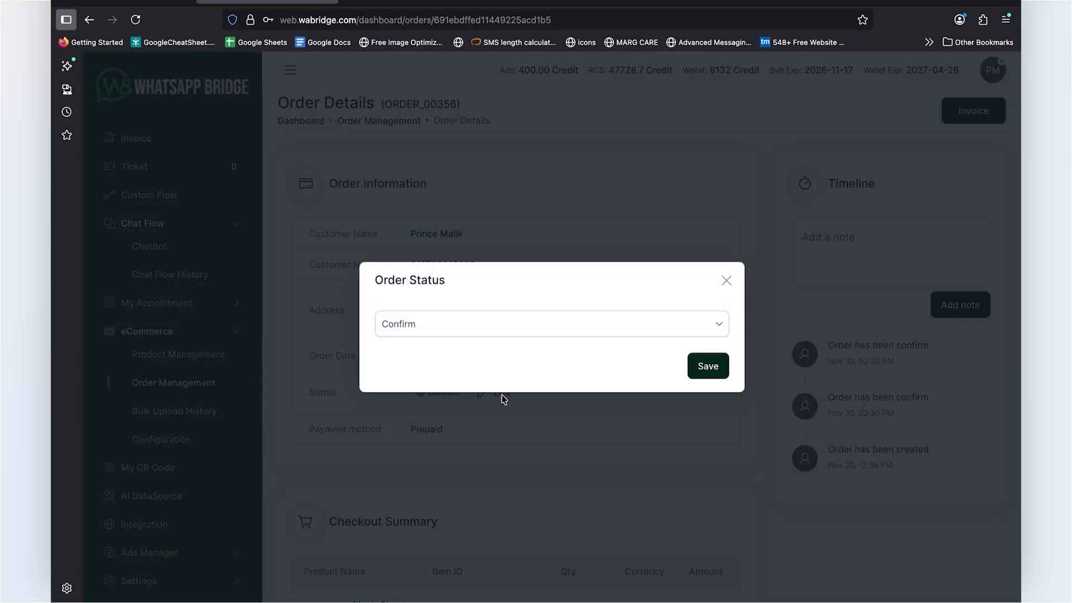
click(495, 321)
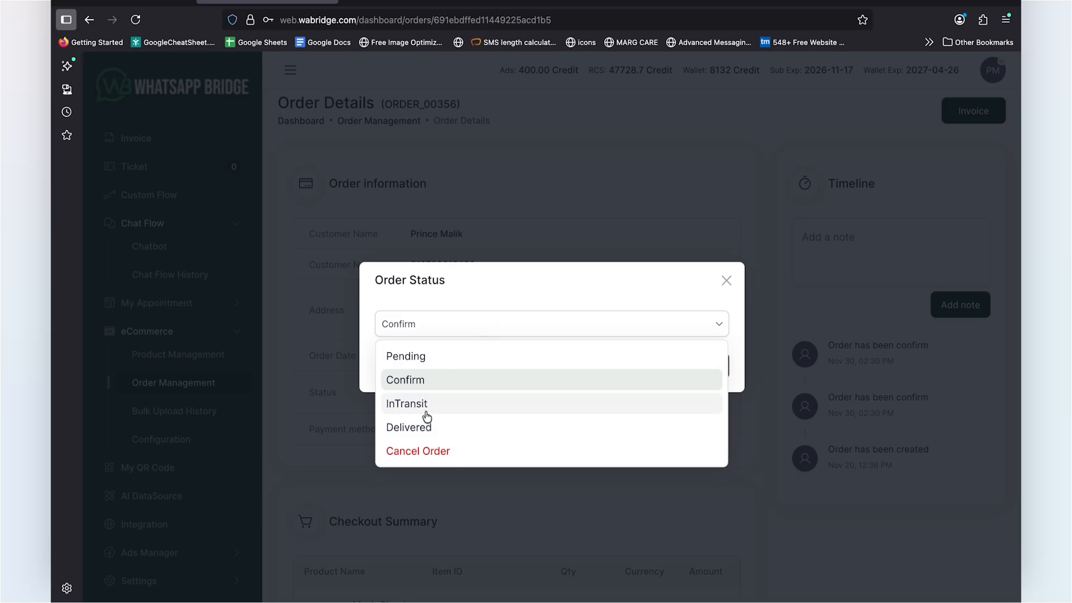
click(423, 430)
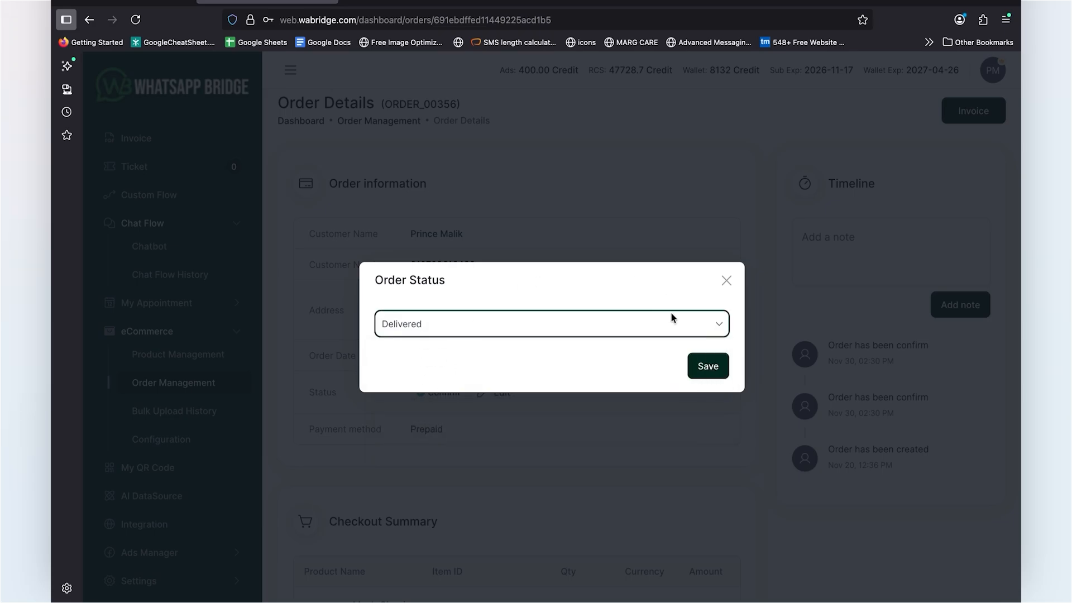
click(645, 332)
click(418, 407)
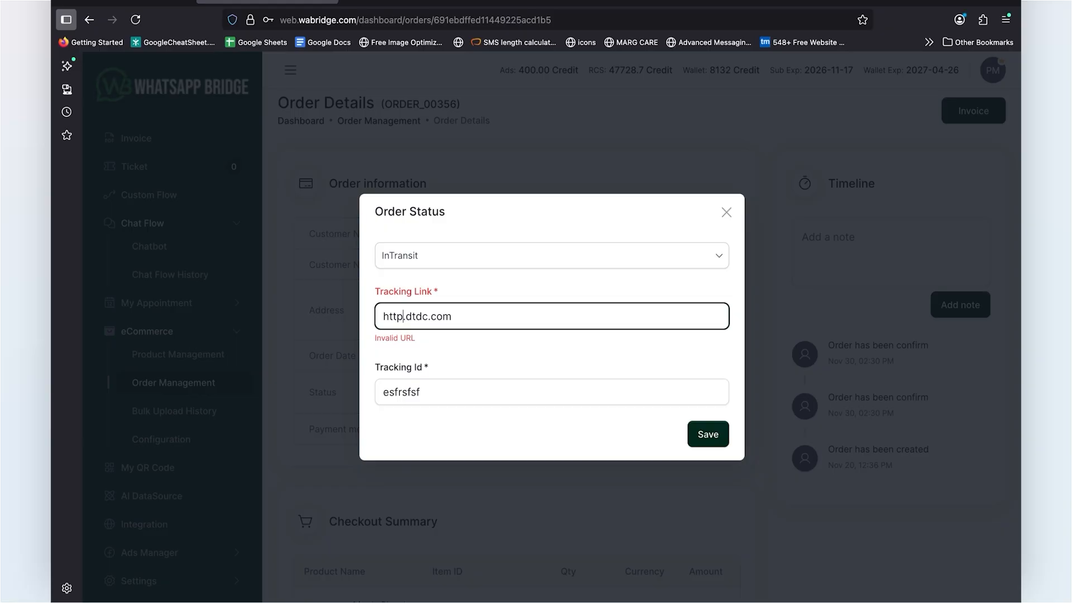
text(s://dtdc.com)
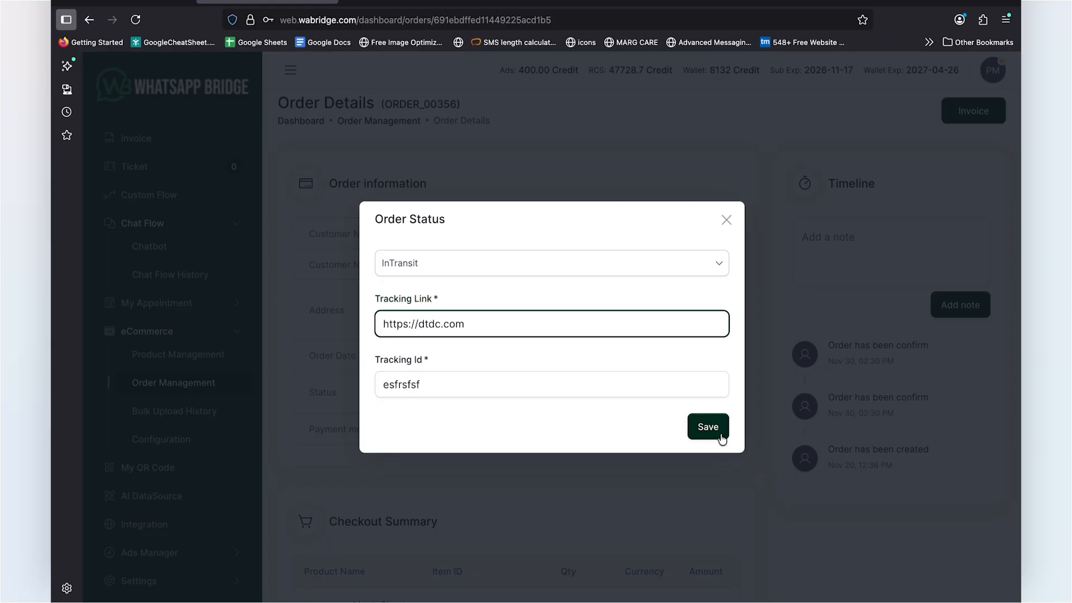
click(714, 433)
scroll(528, 388, down, 4)
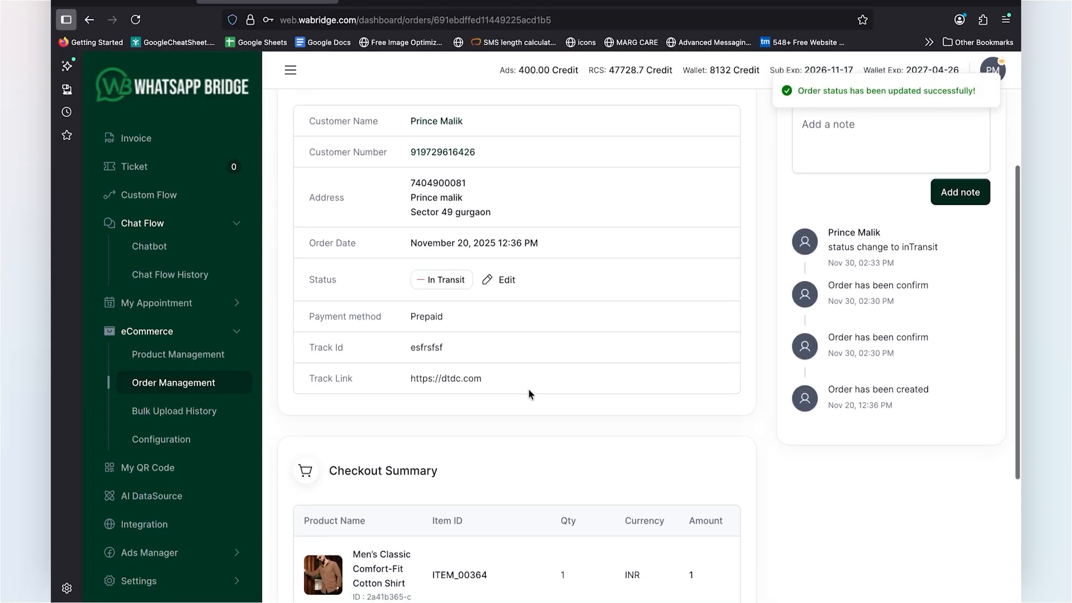
drag(411, 331, 466, 358)
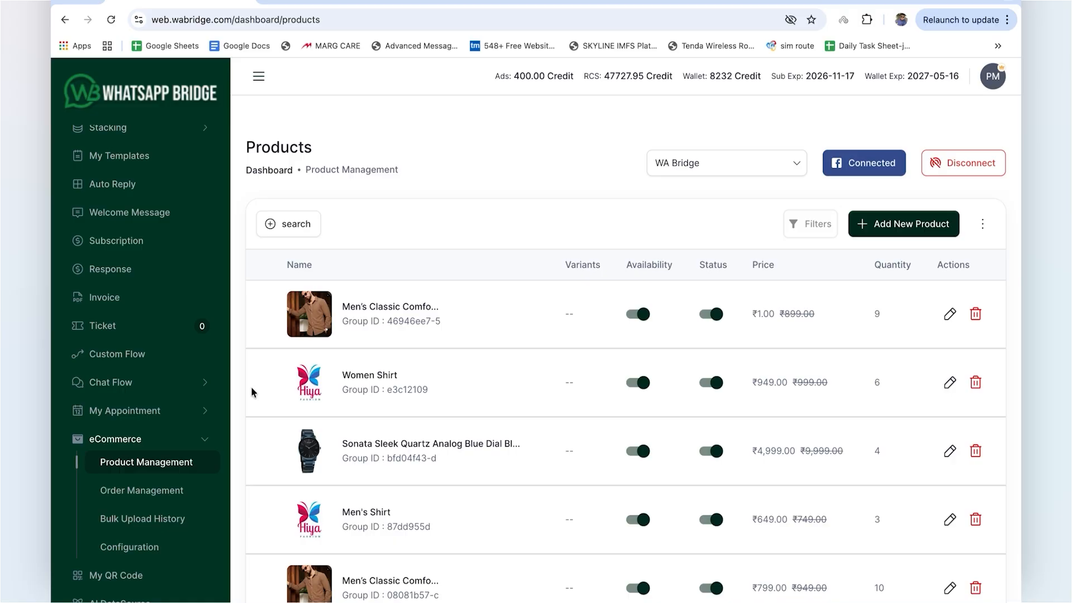
Step: Open the list of WhatsApp chatbots under Chat Flow
click(114, 441)
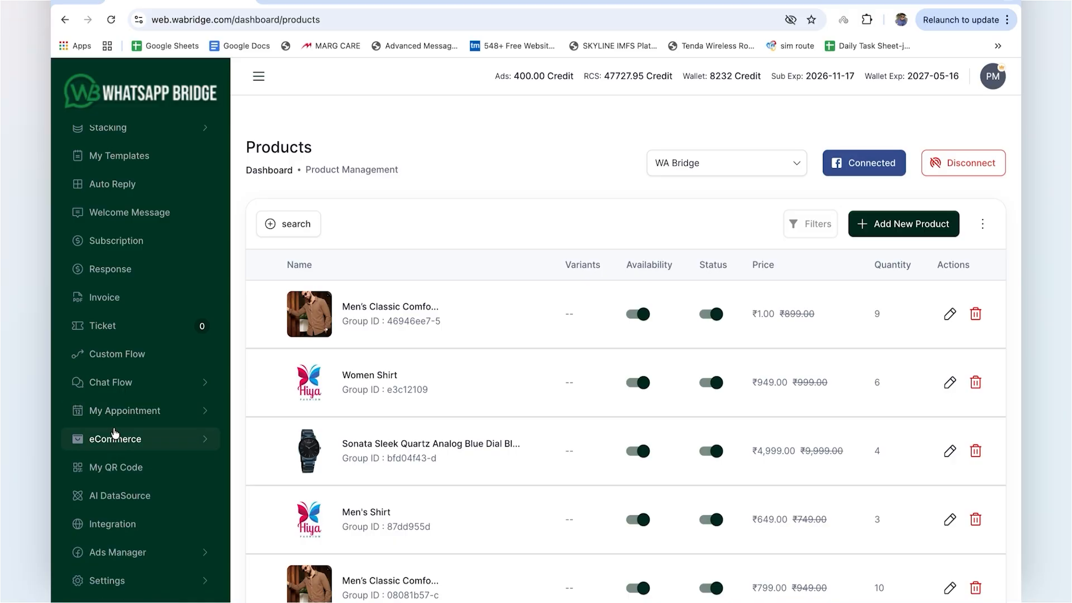
click(111, 382)
click(117, 406)
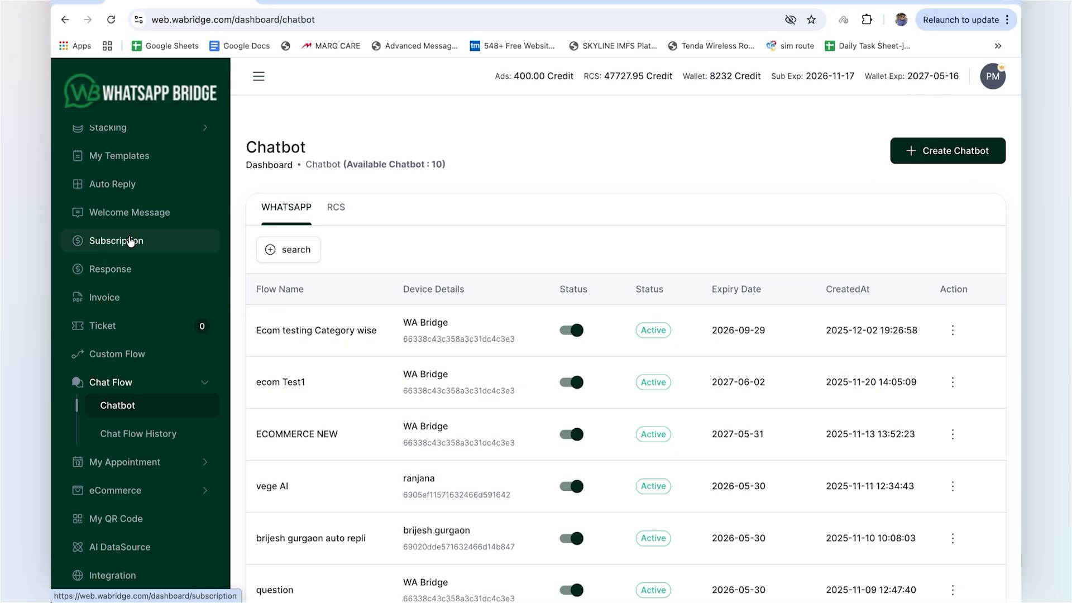
scroll(120, 234, up, 3)
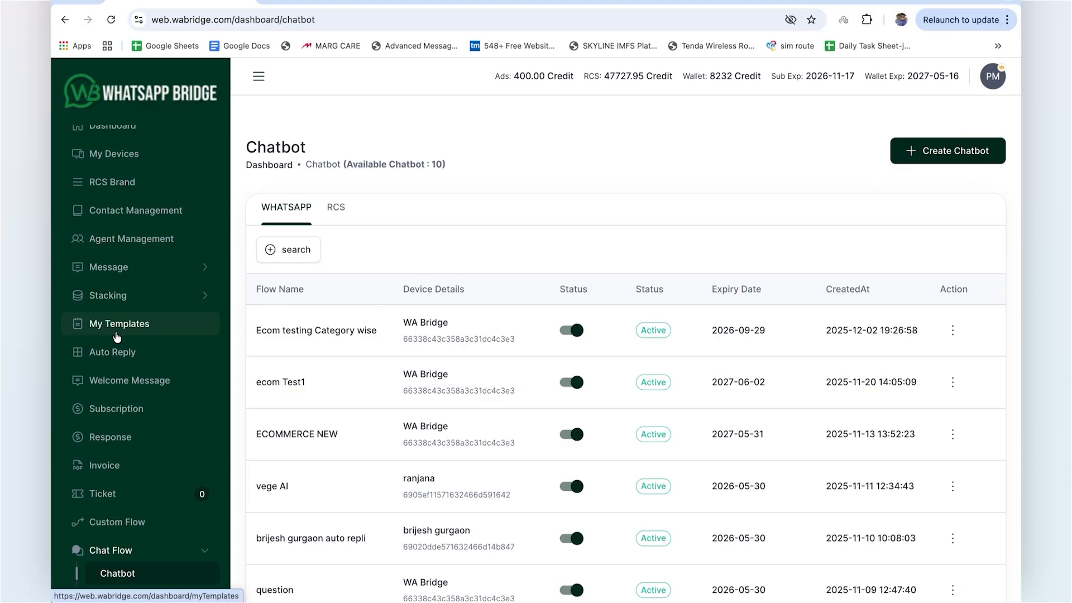
Step: Open My Templates and view the WhatsApp templates of the WA Bridge device
click(115, 333)
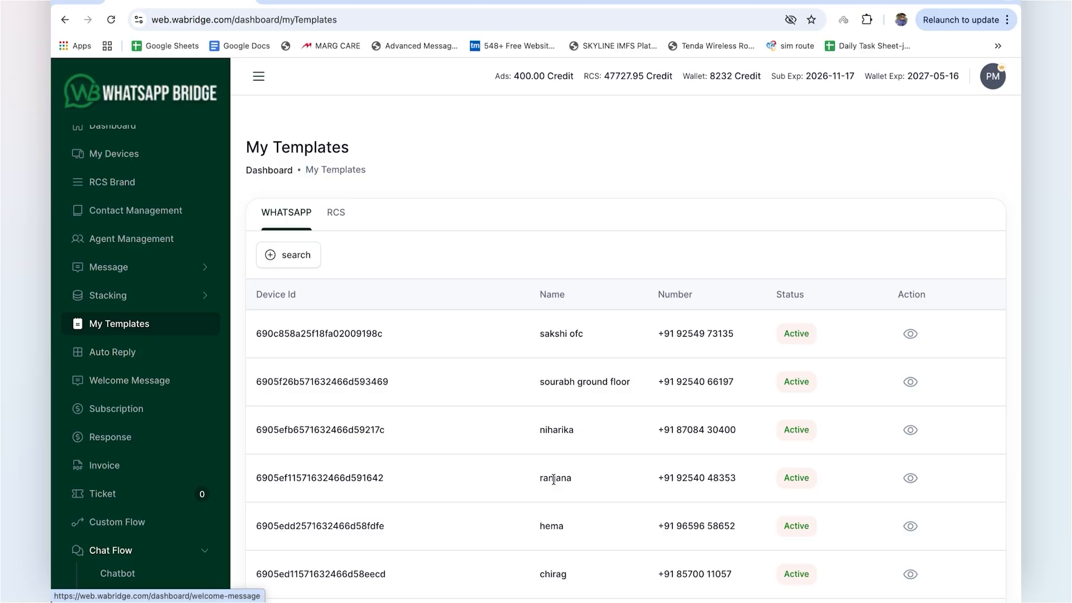
scroll(553, 479, down, 5)
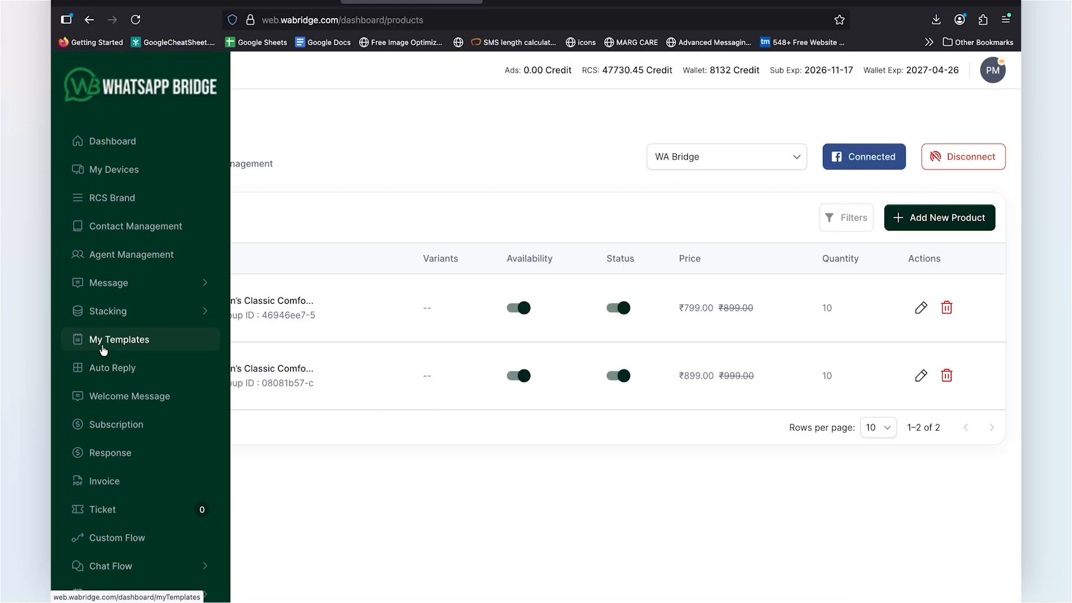
click(98, 342)
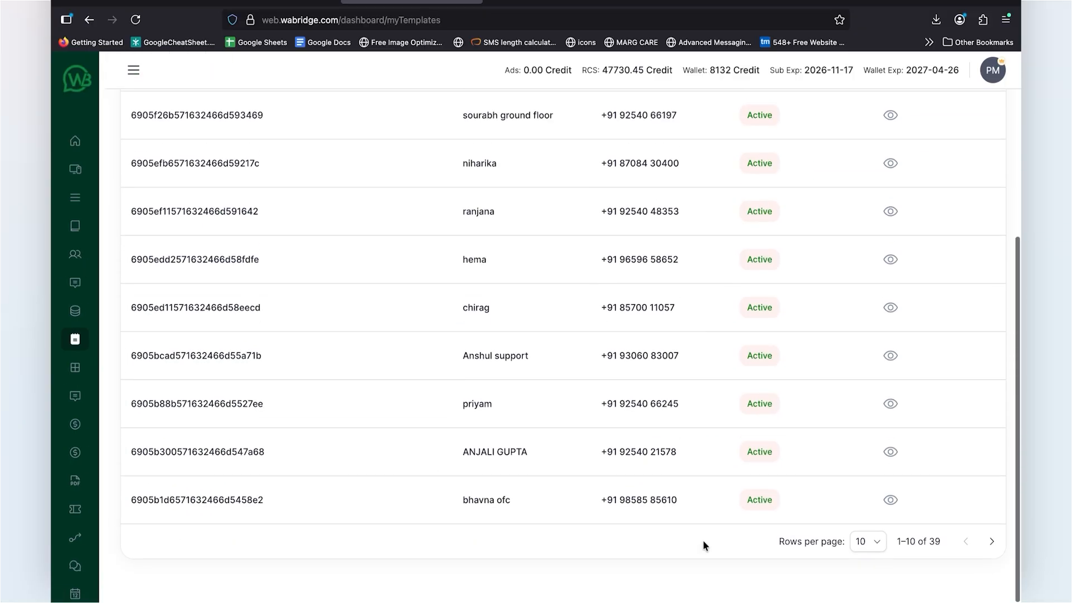
click(863, 541)
click(862, 576)
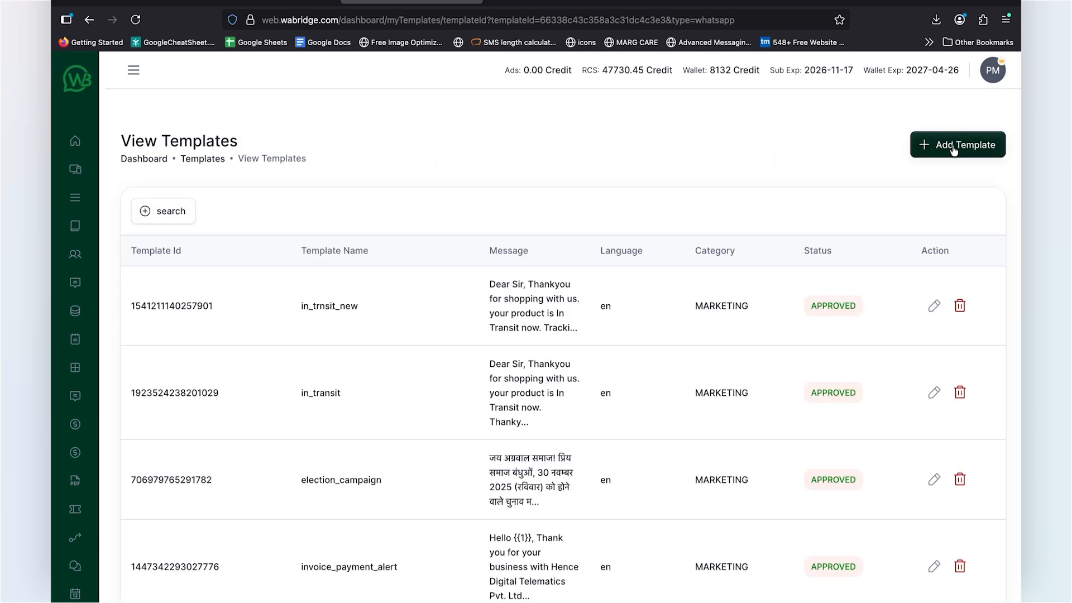
Step: Start a new marketing template of the Catalog type, name it MPM_Test and choose the multi-product message format
click(953, 148)
scroll(213, 421, down, 1)
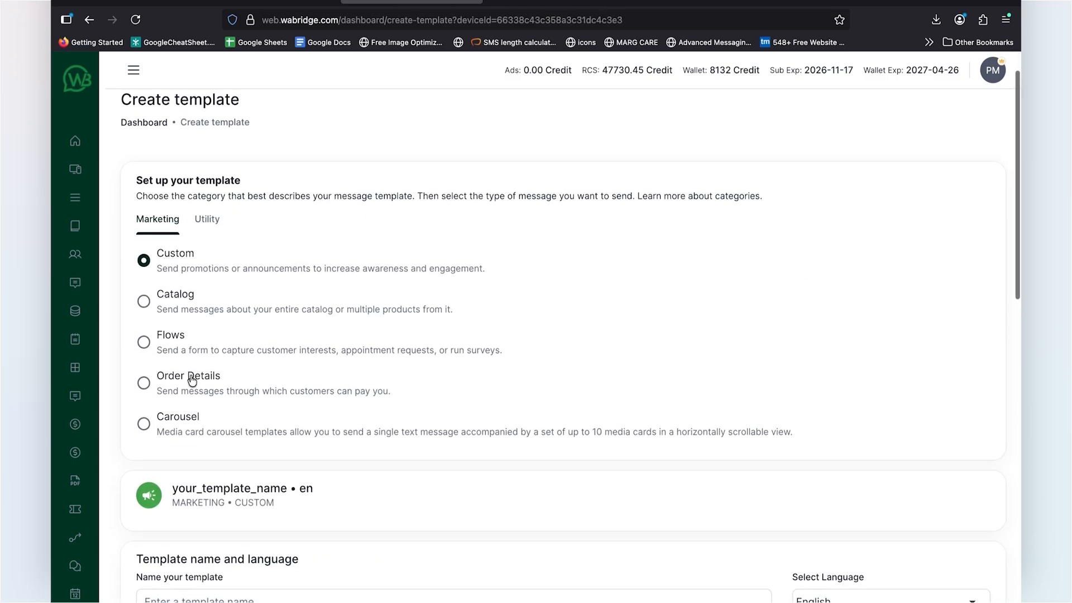
click(143, 302)
scroll(228, 307, down, 6)
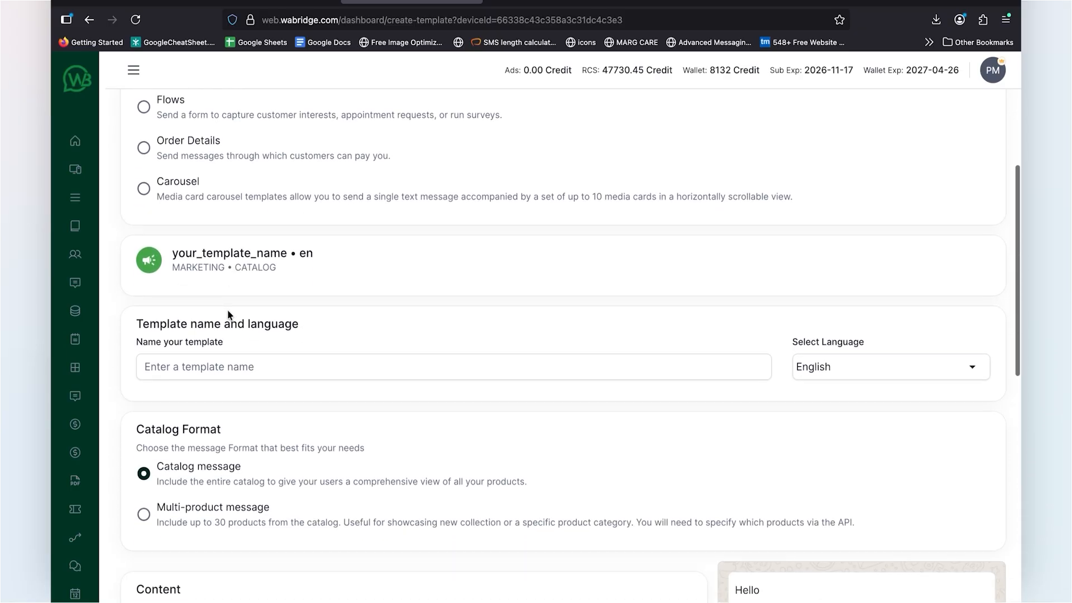
click(237, 274)
text(MP)
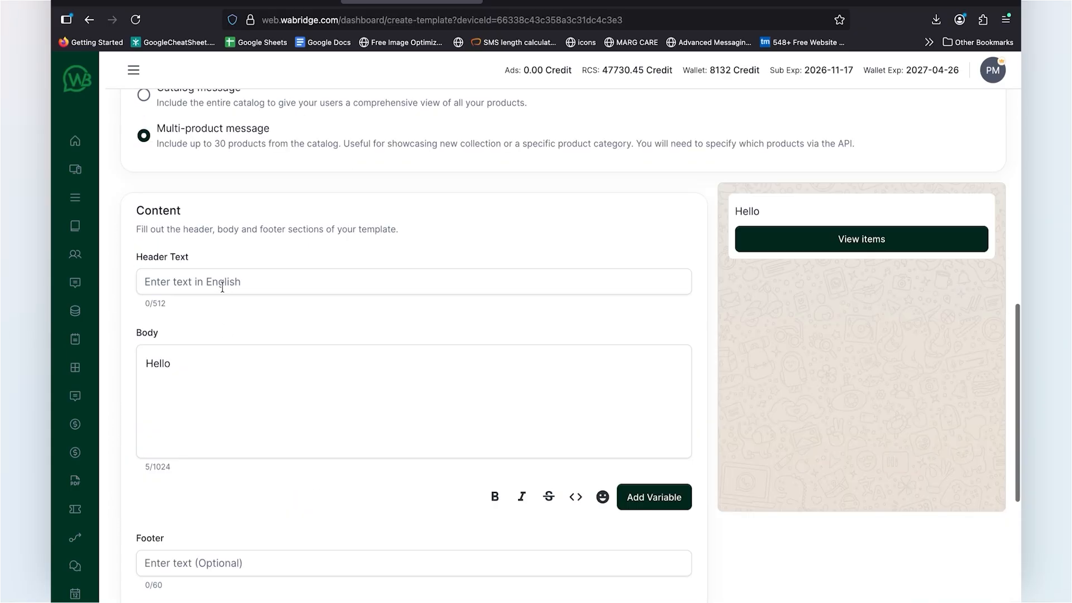
Step: Set the header to "Find Recomended Products" and the body to "These are the recommended products from our side for your kindly review"
click(221, 287)
text(Flnd Reco)
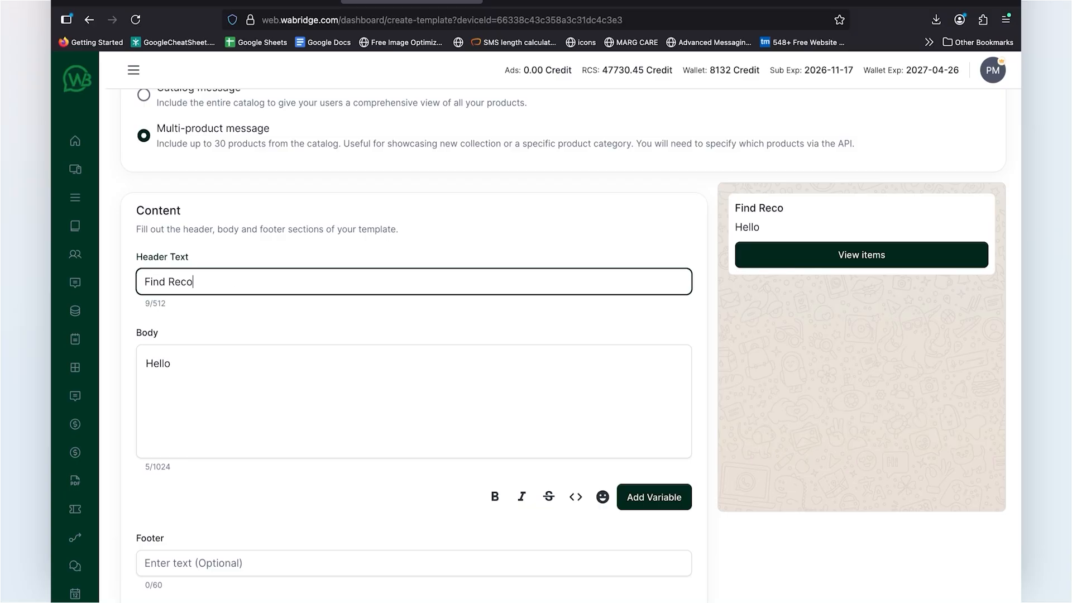
text(mended Products)
click(163, 365)
text(These are the)
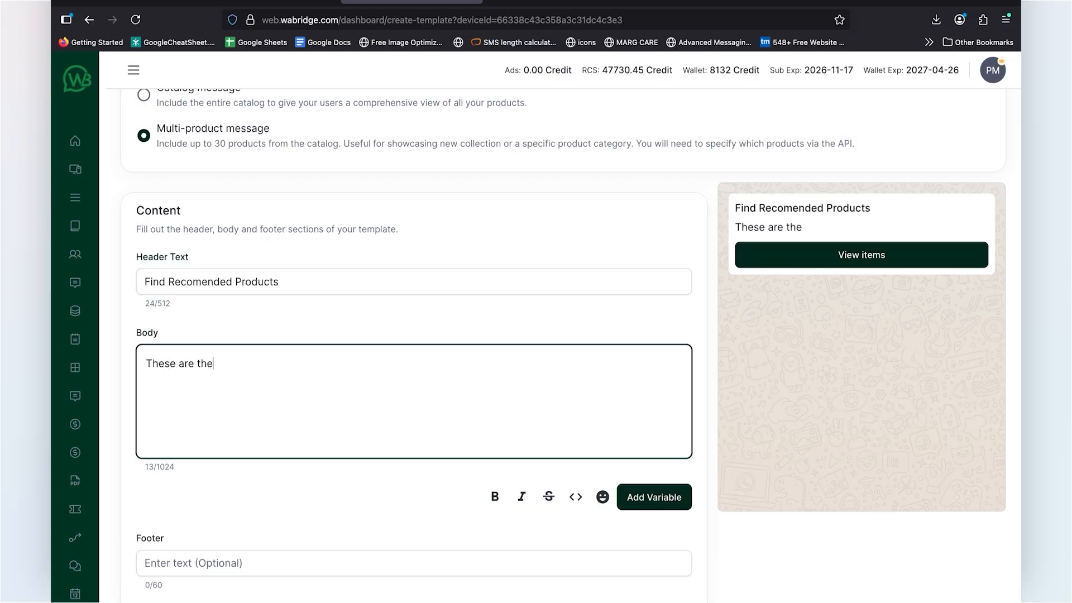
text( recommended products from our side for your kindly review)
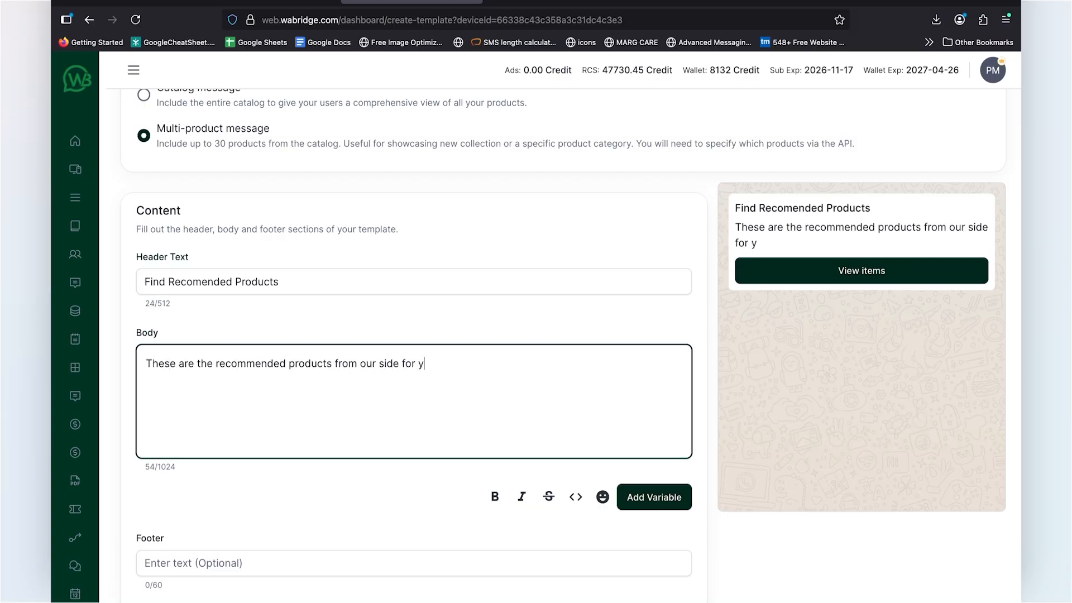
Step: Review and submit the multi-product template, and refresh the template list to update its approval status
scroll(234, 486, down, 3)
scroll(404, 423, up, 8)
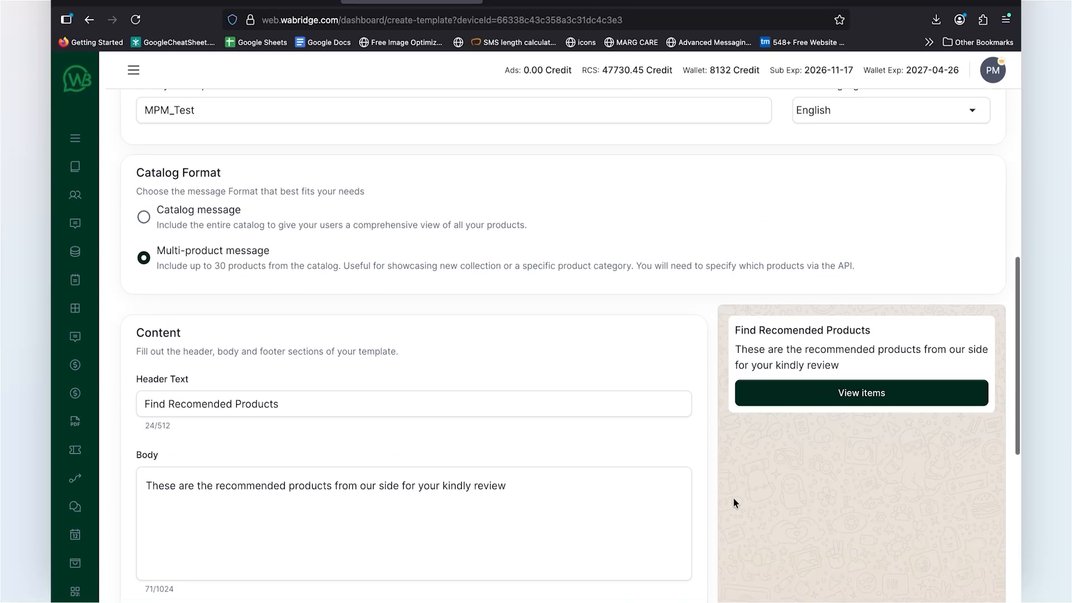
scroll(734, 499, down, 9)
click(954, 551)
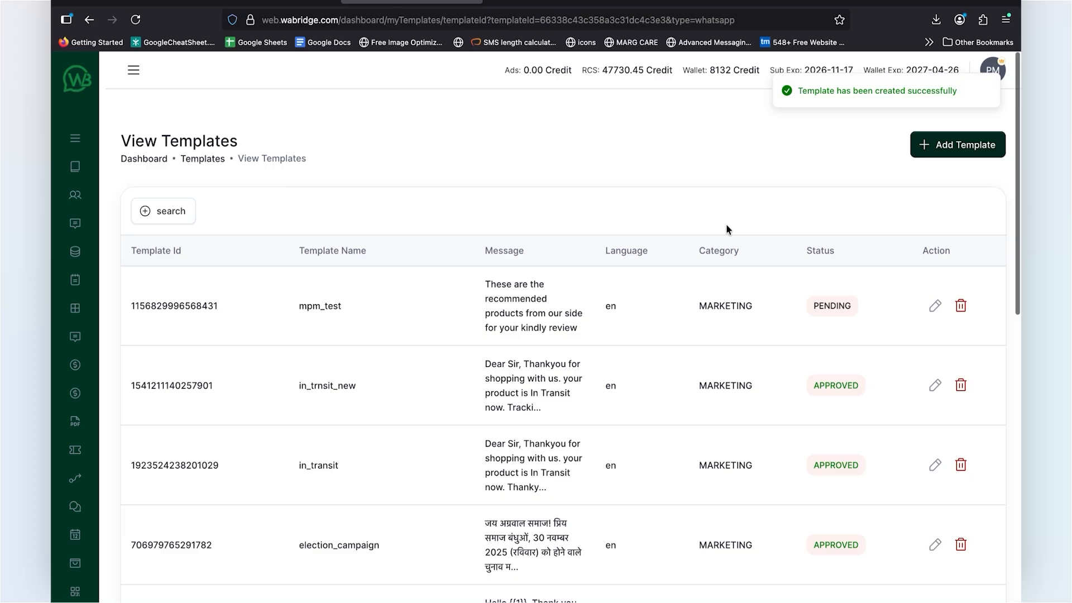
click(135, 19)
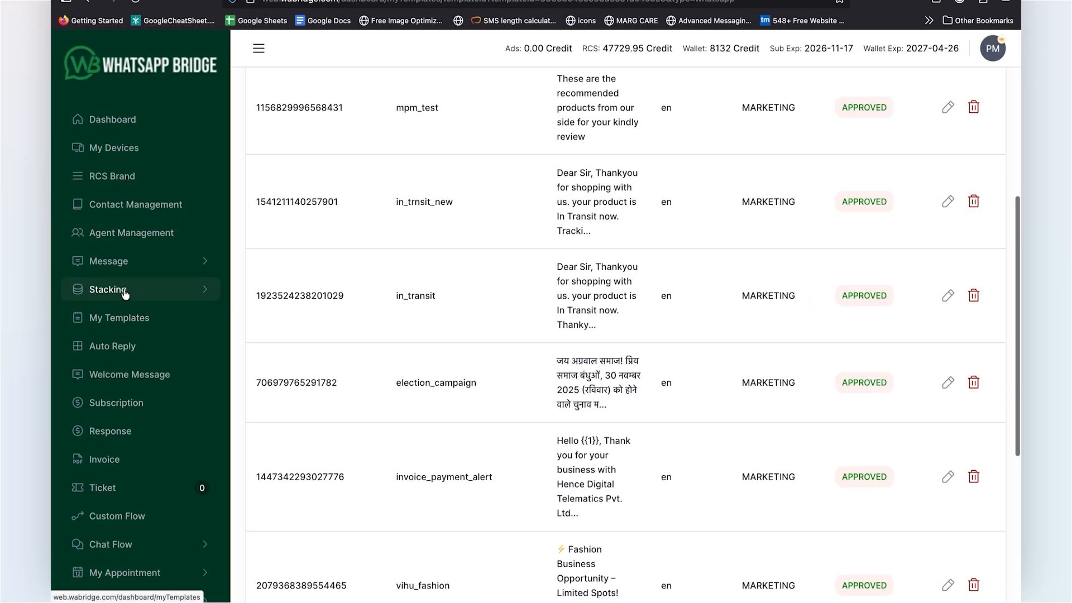
Step: Open the Send Message page and set the message type to WHATSAPP
click(120, 262)
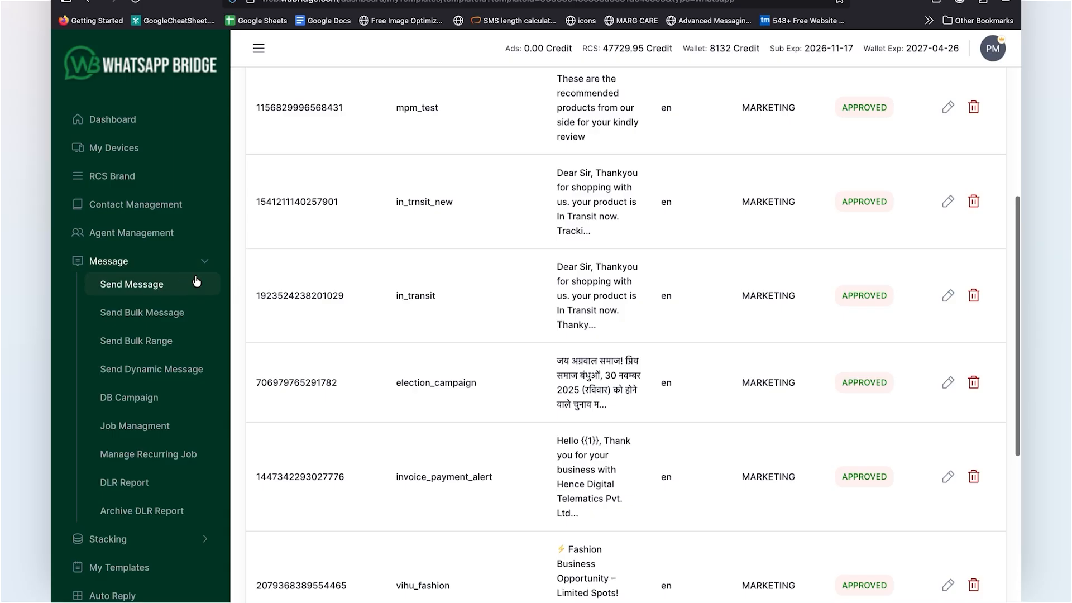
click(136, 285)
click(313, 203)
click(298, 255)
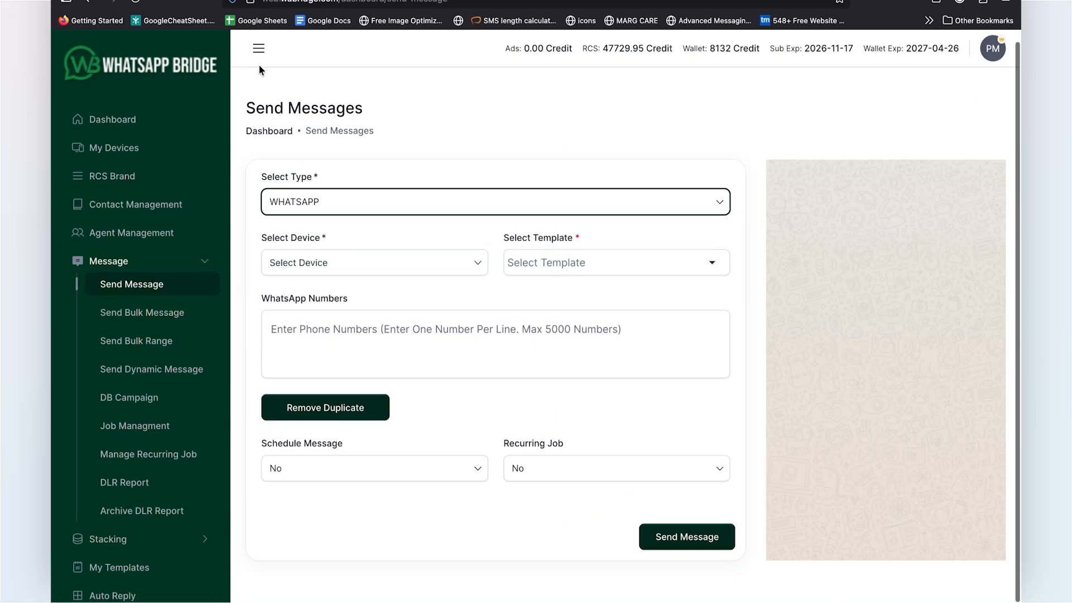
Step: Collapse the navigation and choose WA Bridge as the device and mpm_test as the template
click(259, 49)
click(196, 262)
scroll(193, 574, down, 8)
click(193, 575)
click(461, 261)
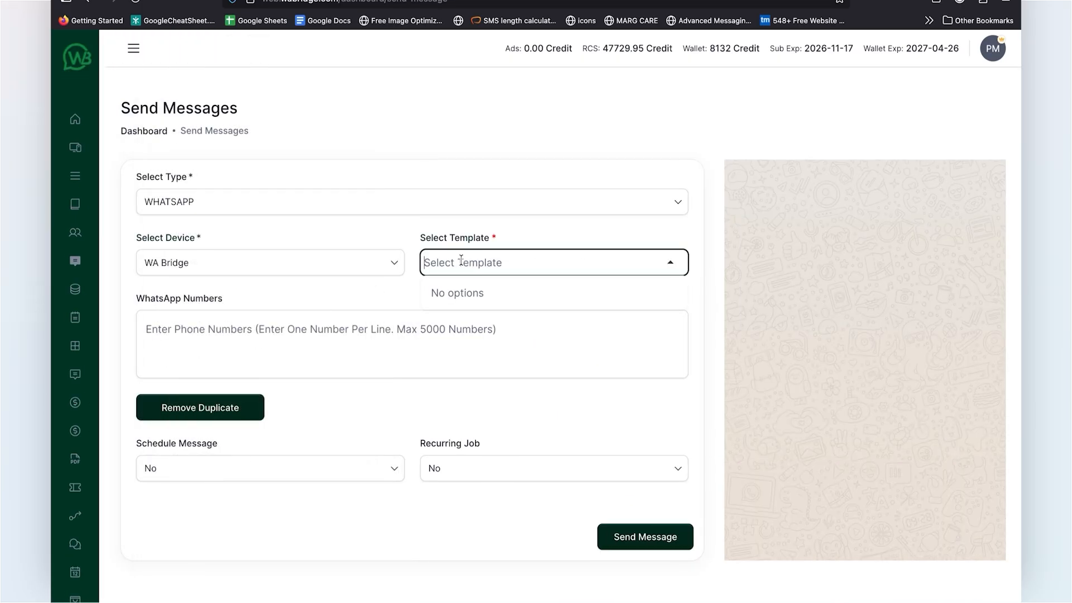
click(454, 340)
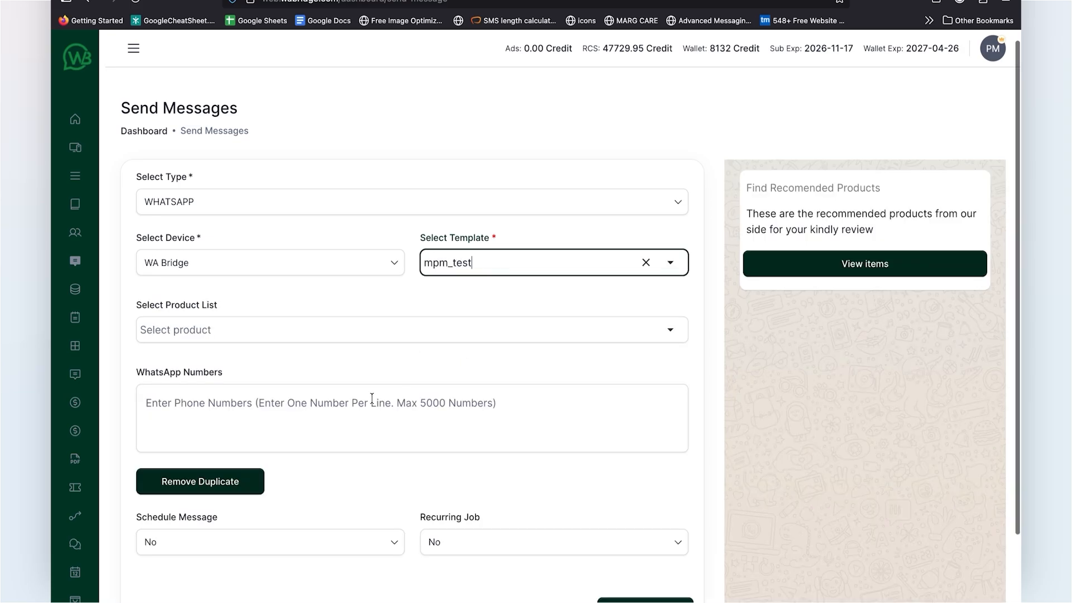
Step: Add both Men's Classic Comfort-Fit Cotton Shirt items to the message's product list
click(309, 332)
click(268, 360)
click(268, 383)
click(323, 292)
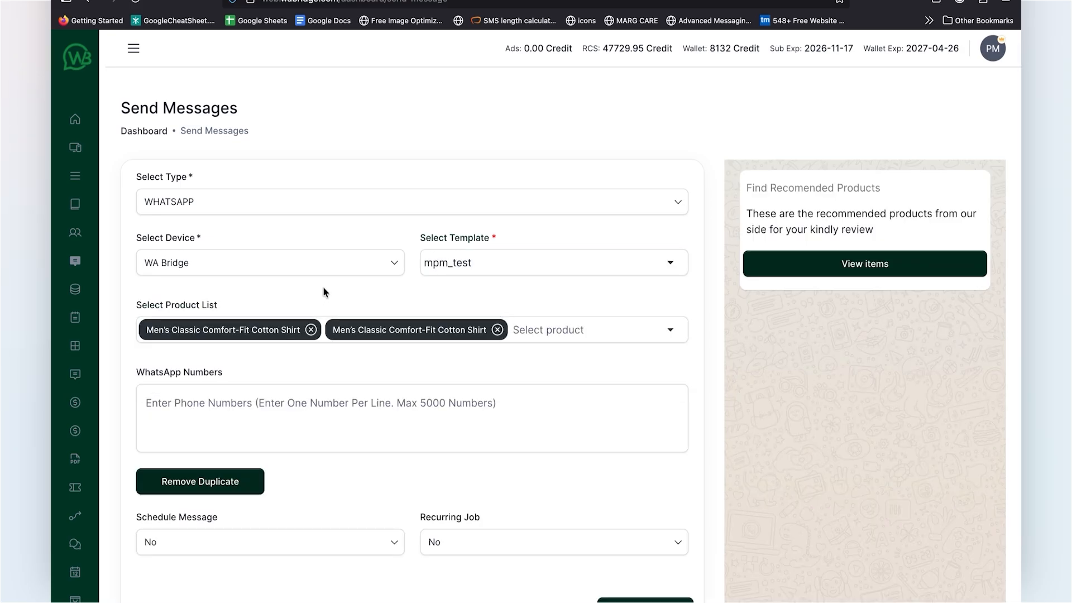
Step: Enter the recipient's WhatsApp number and send the template message
click(322, 425)
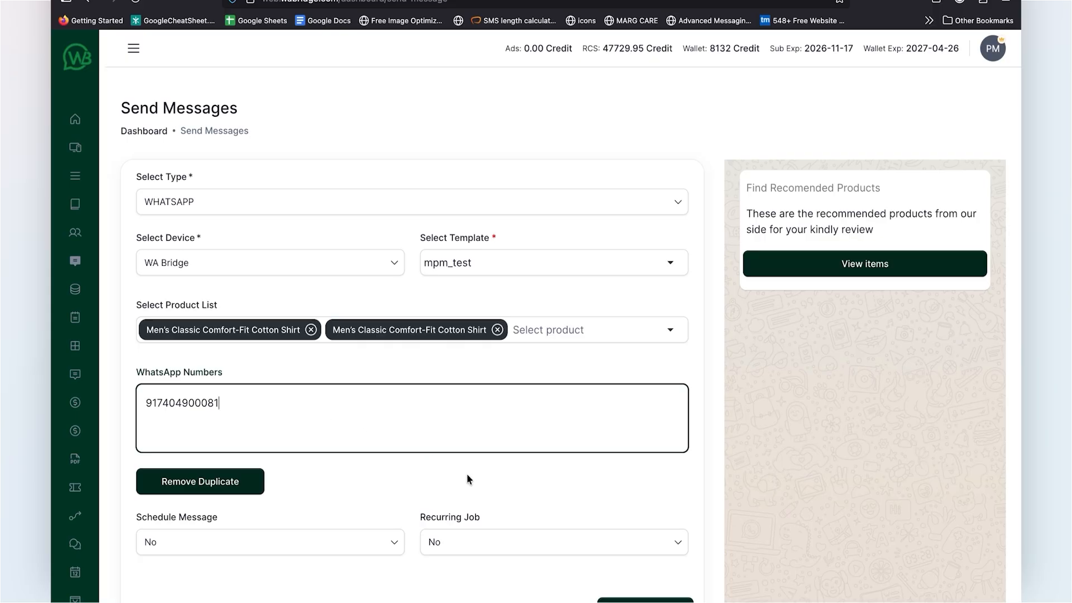
scroll(468, 478, down, 2)
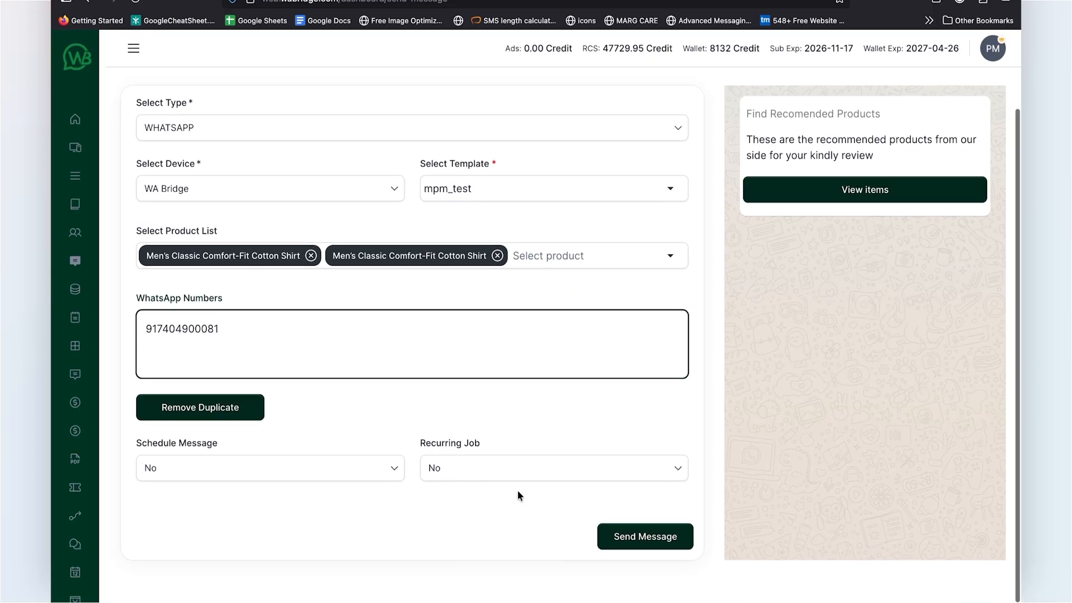
click(634, 537)
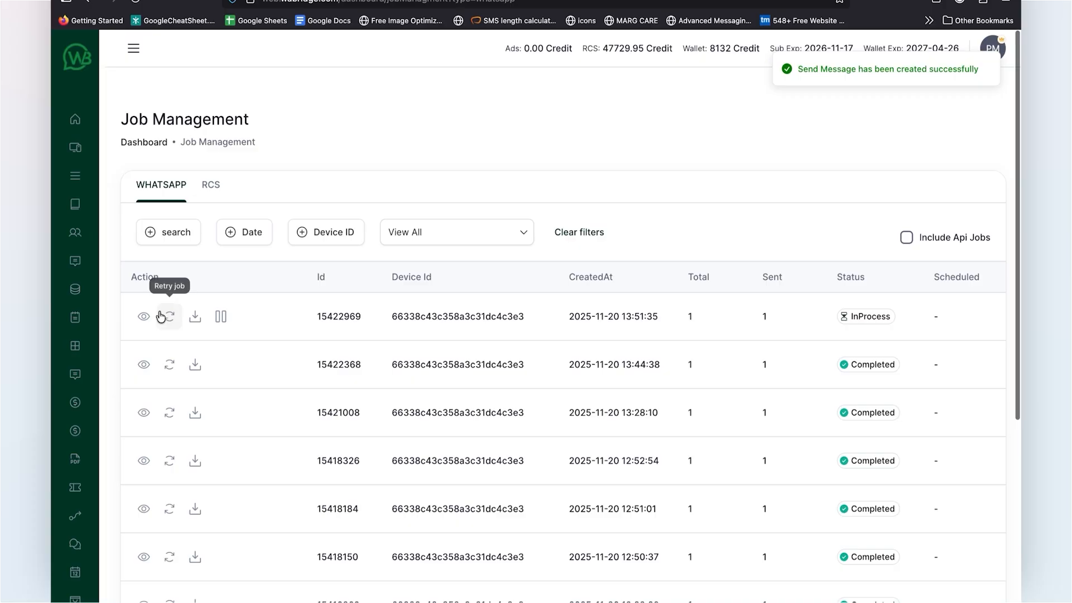
Step: View the delivery details of the newest WhatsApp job in Job Management
click(144, 318)
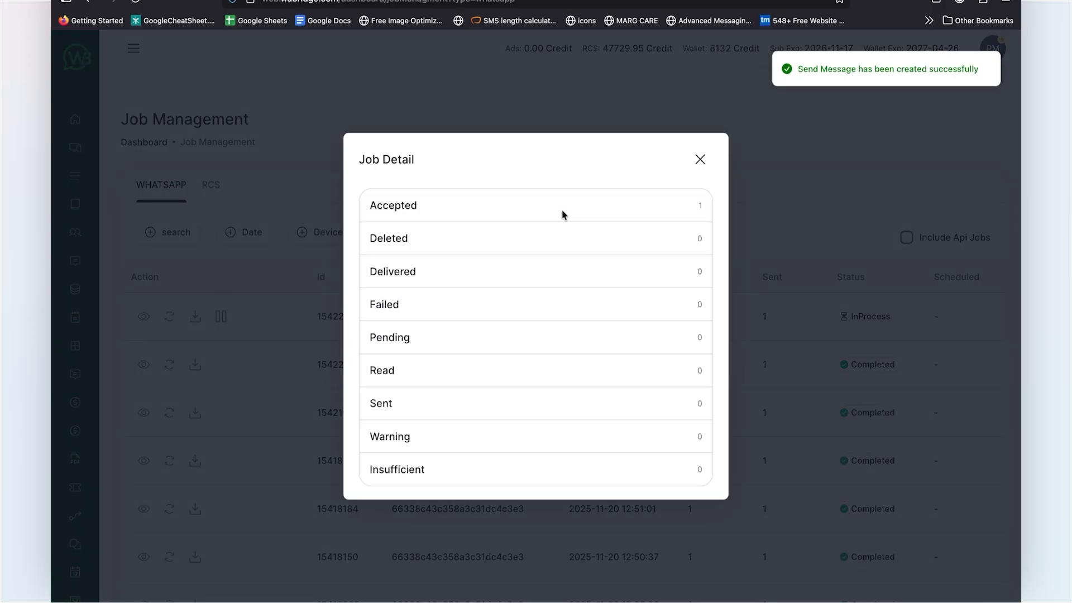
click(700, 160)
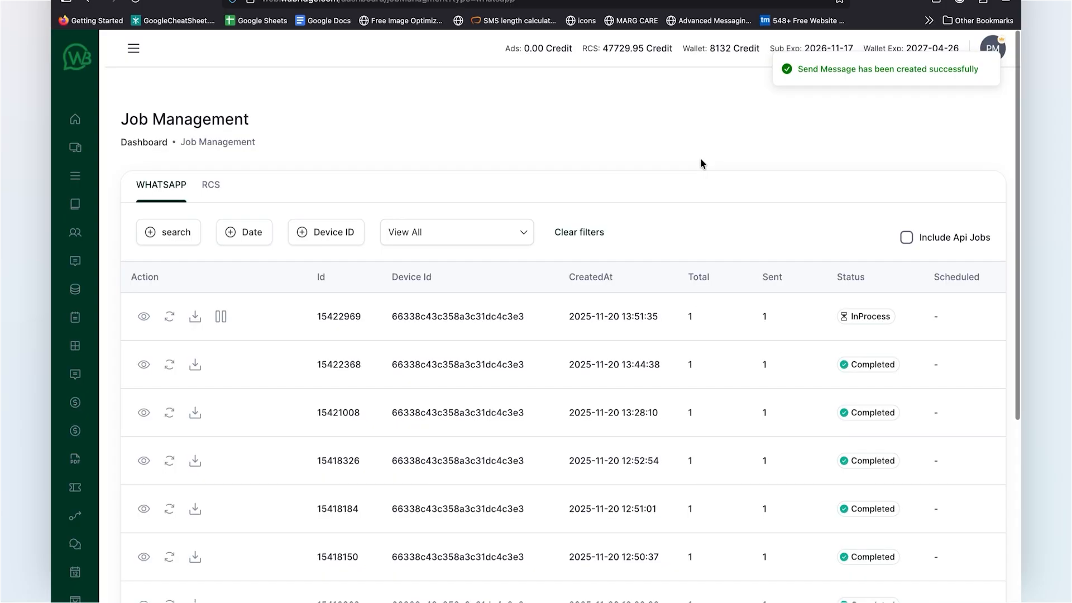
click(144, 317)
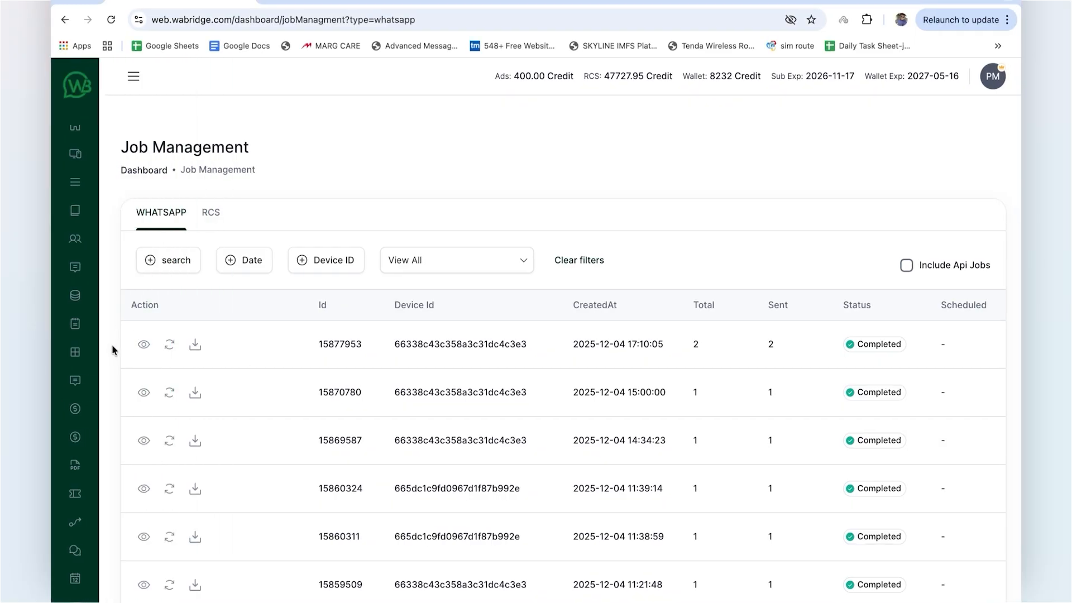
Step: Open the Chatbot list in the Chat Flow section
mouse_move(86, 382)
scroll(123, 441, down, 5)
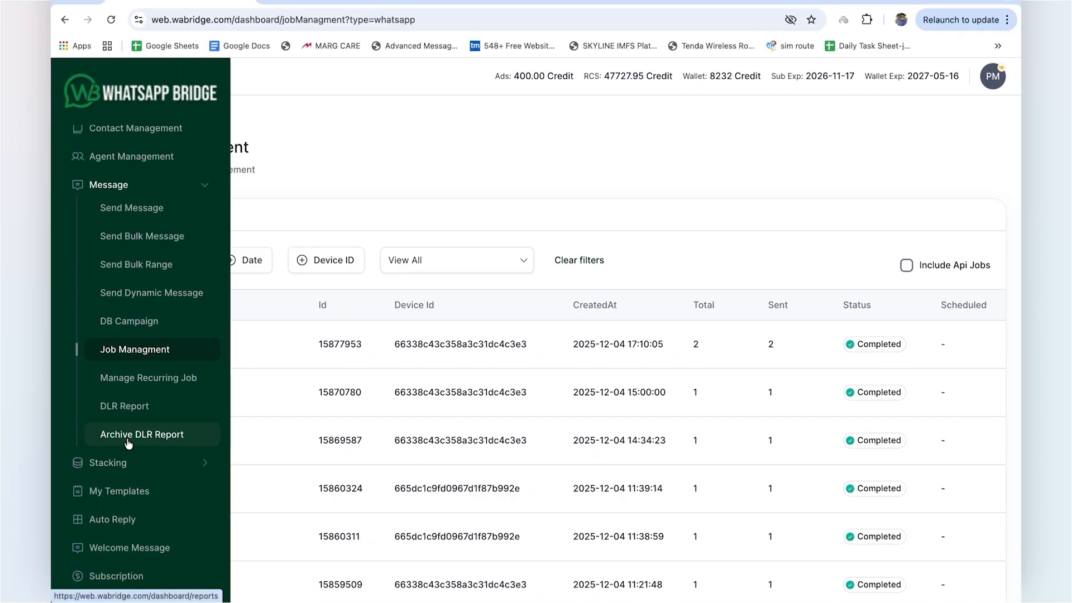
scroll(115, 501, up, 4)
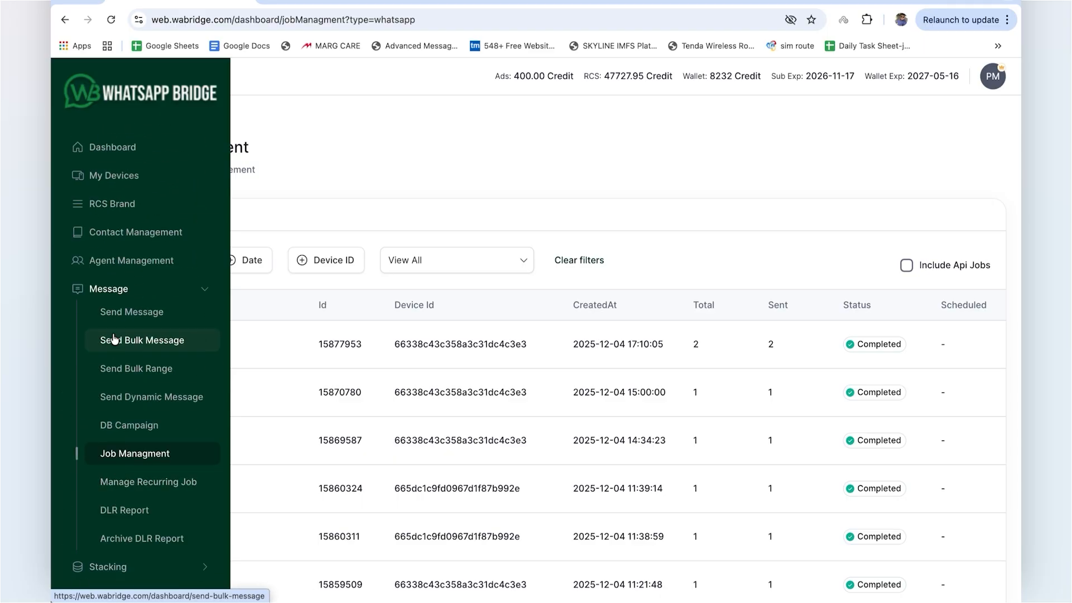
click(128, 289)
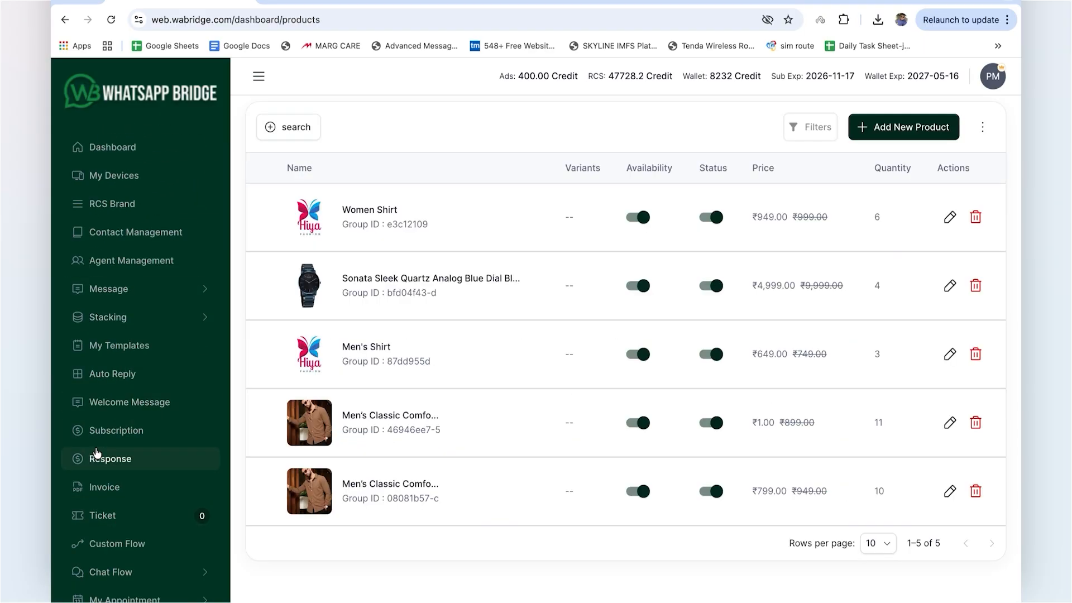
scroll(97, 452, down, 2)
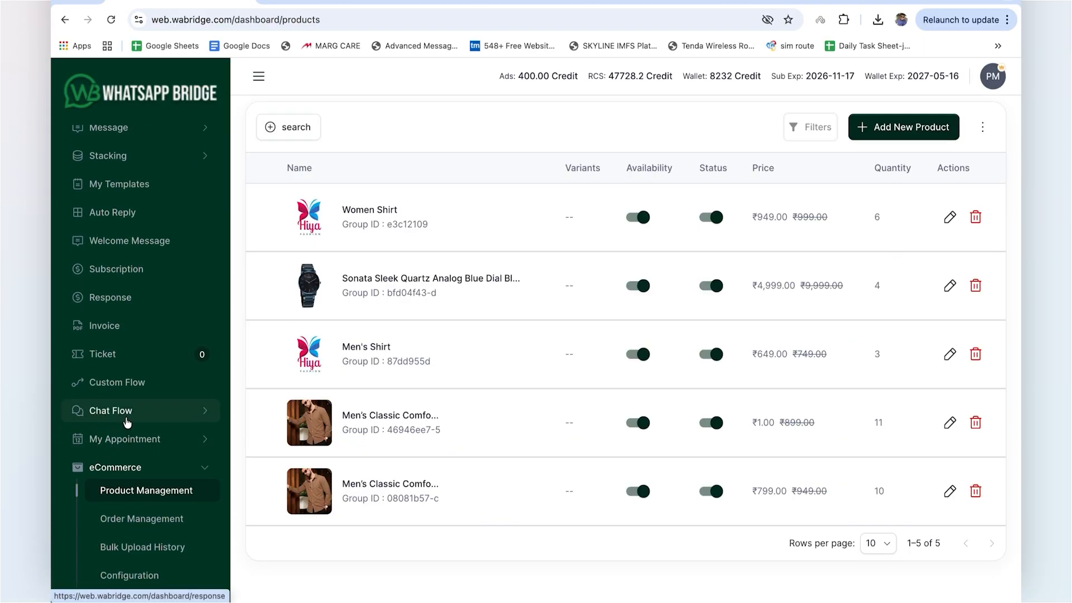
click(137, 411)
click(143, 437)
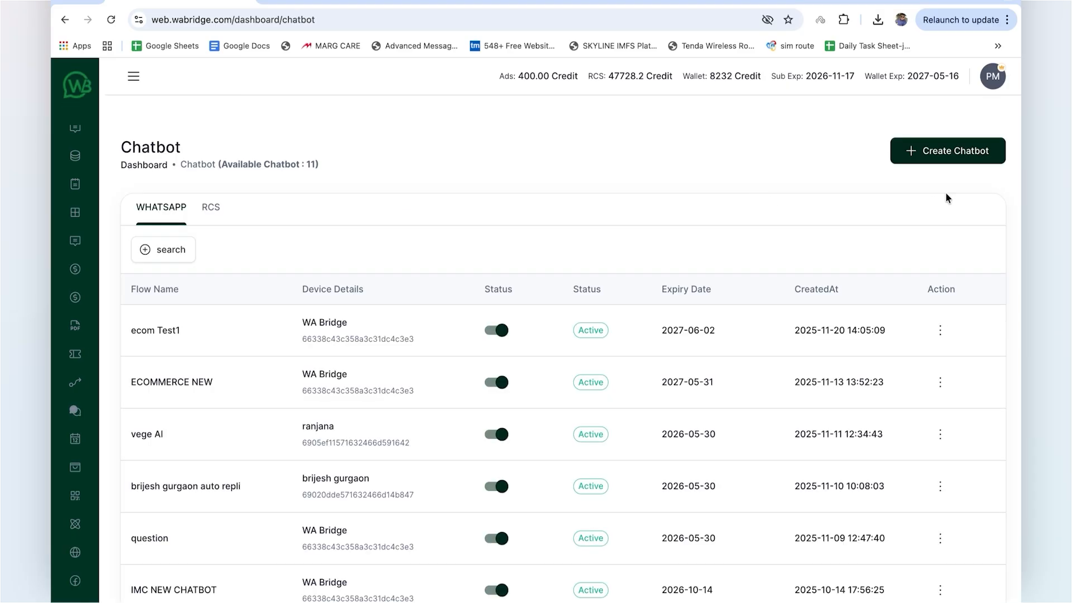
Step: Create a chatflow named Ecom testing Category wise on the WA Bridge device
click(946, 159)
click(474, 311)
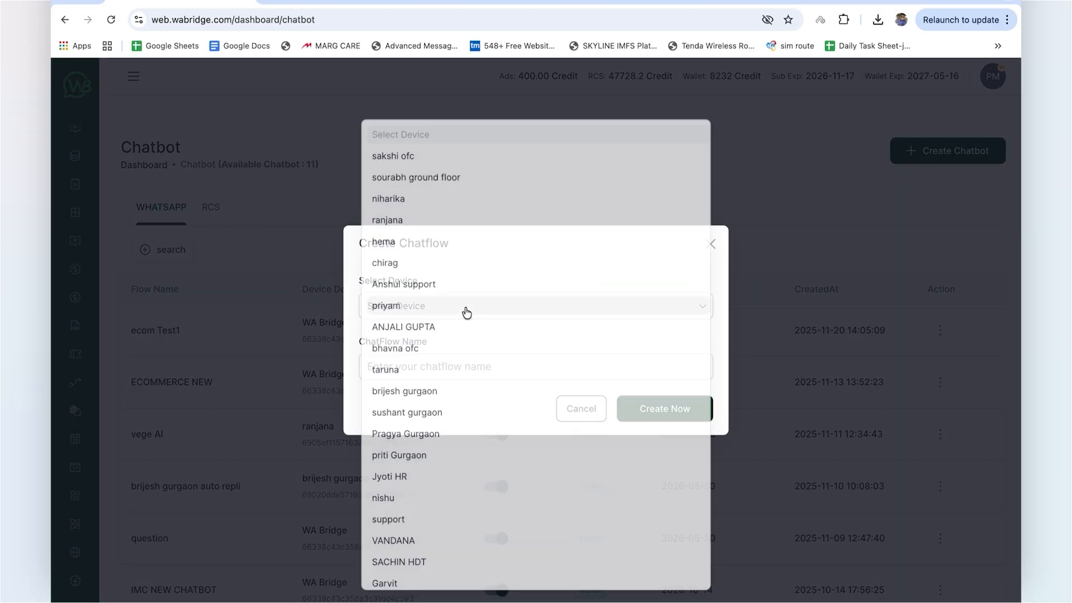
scroll(460, 391, down, 5)
click(409, 581)
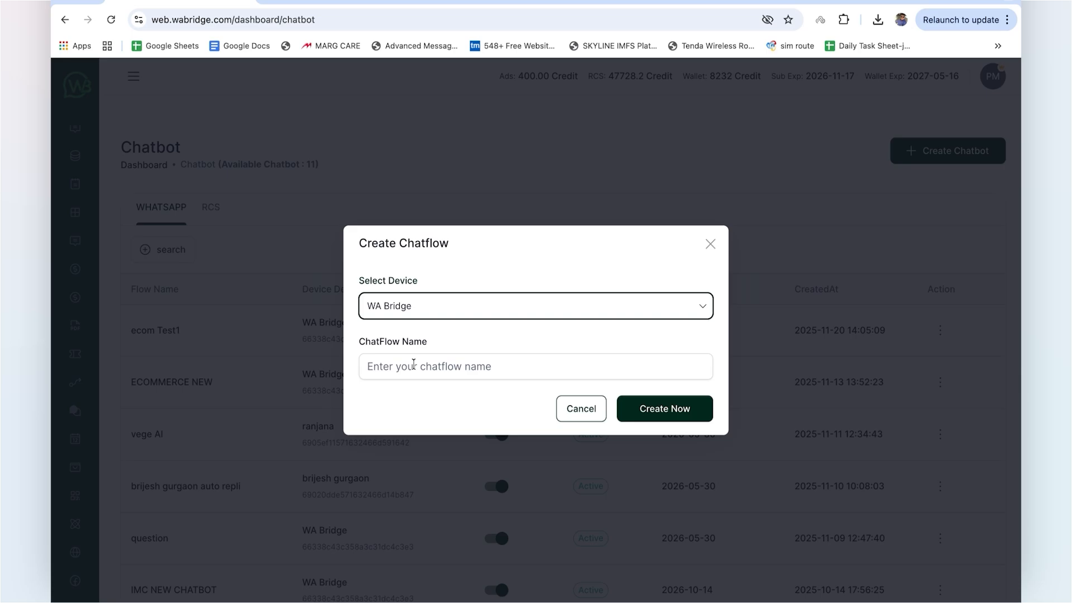
click(414, 368)
text(Ecom testing Category wise)
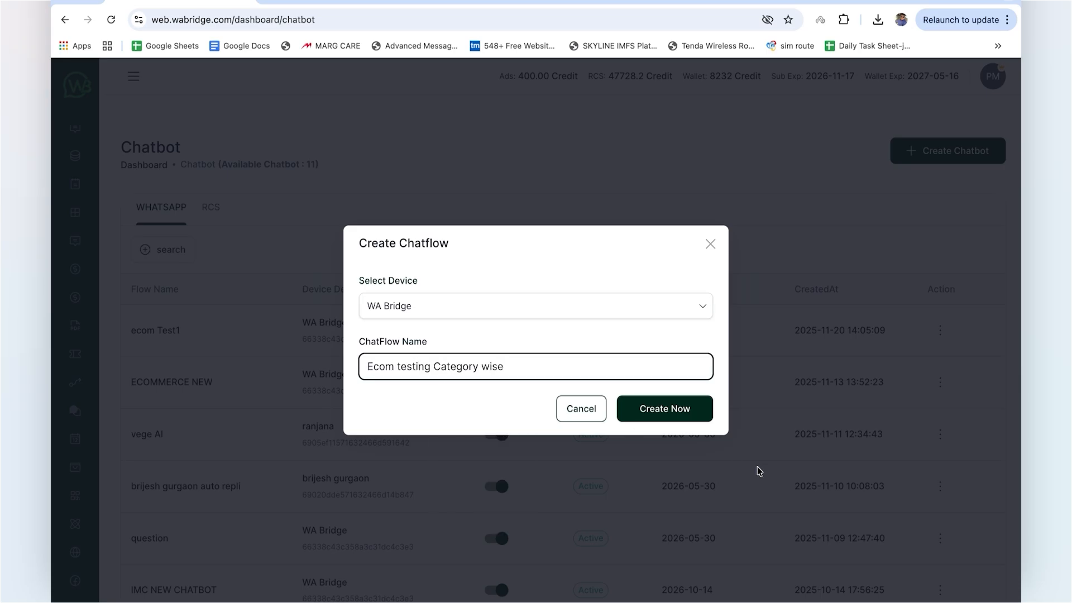
click(691, 413)
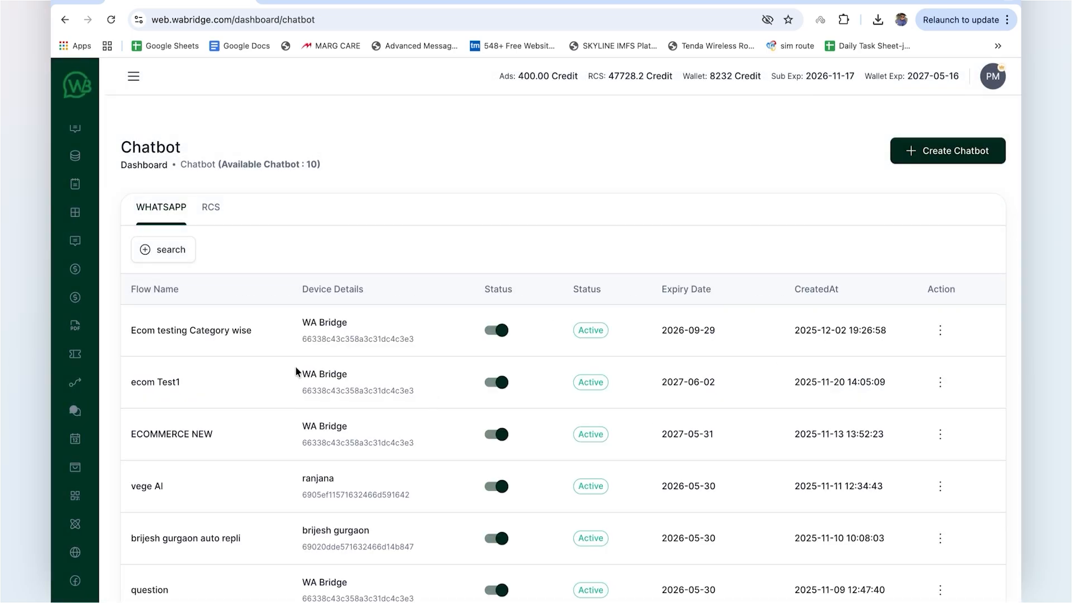
Step: Open the Ecom testing Category wise chatbot for editing
click(941, 330)
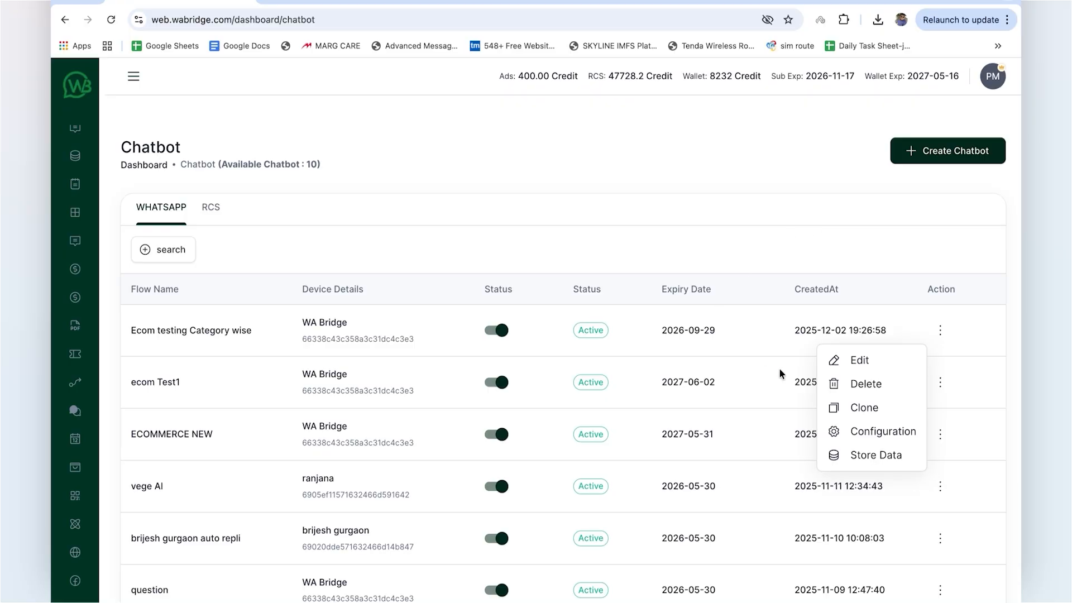
click(829, 360)
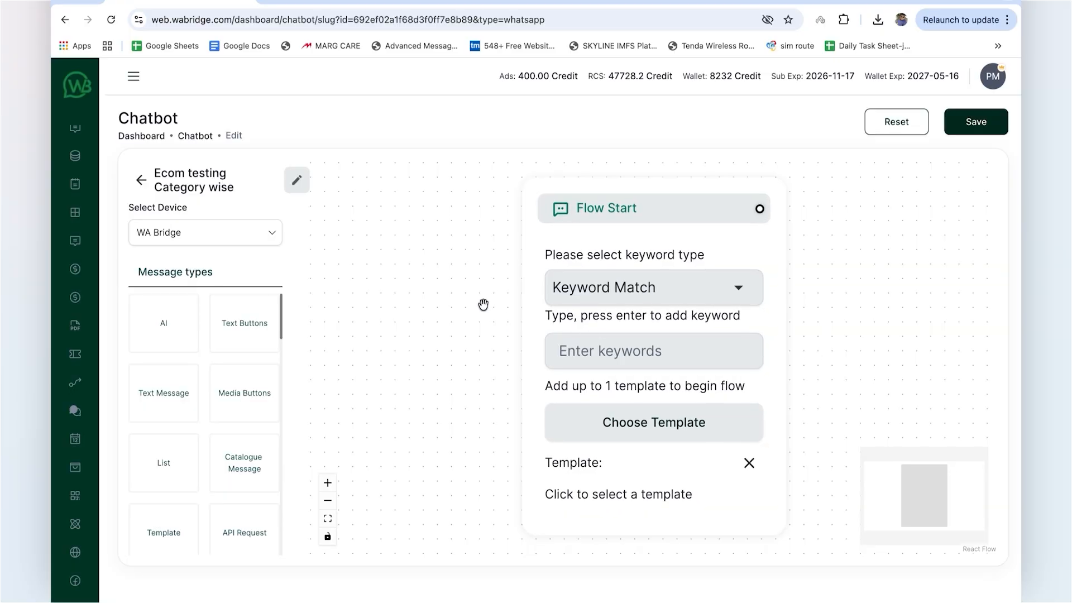
scroll(483, 304, down, 5)
drag(476, 301, 395, 299)
scroll(434, 295, up, 5)
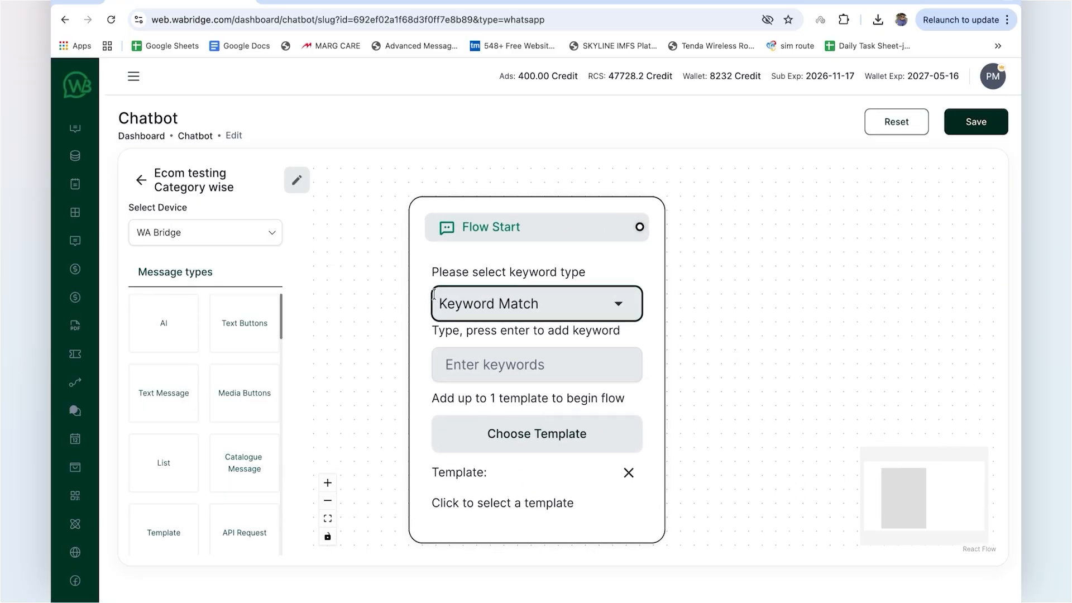
Step: Set the Flow Start block's keyword type to Keyword Match and enter the keyword ecom Testing
click(626, 310)
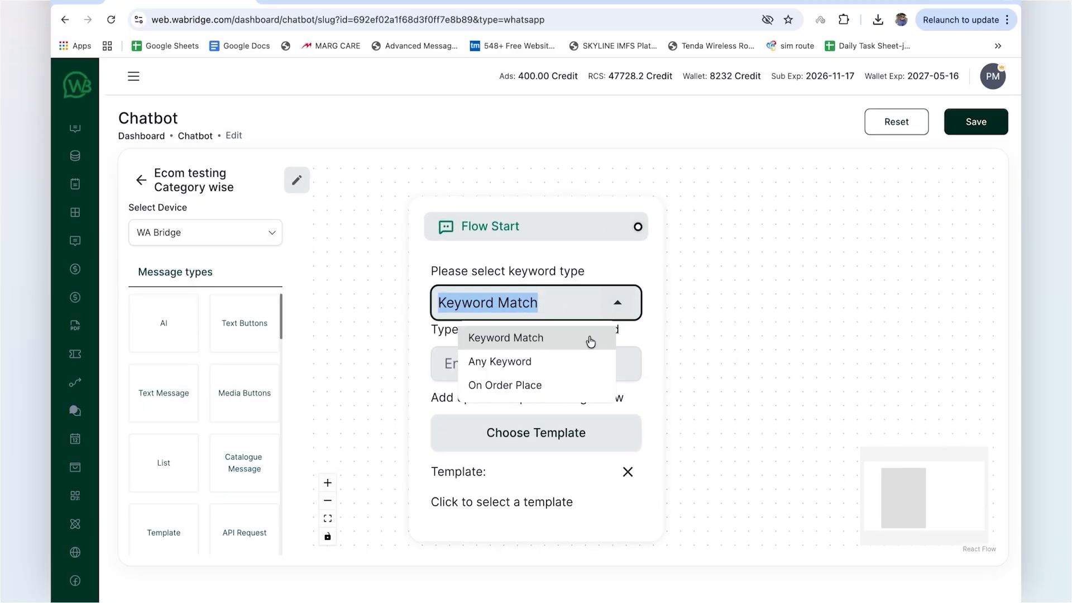
click(543, 340)
click(541, 369)
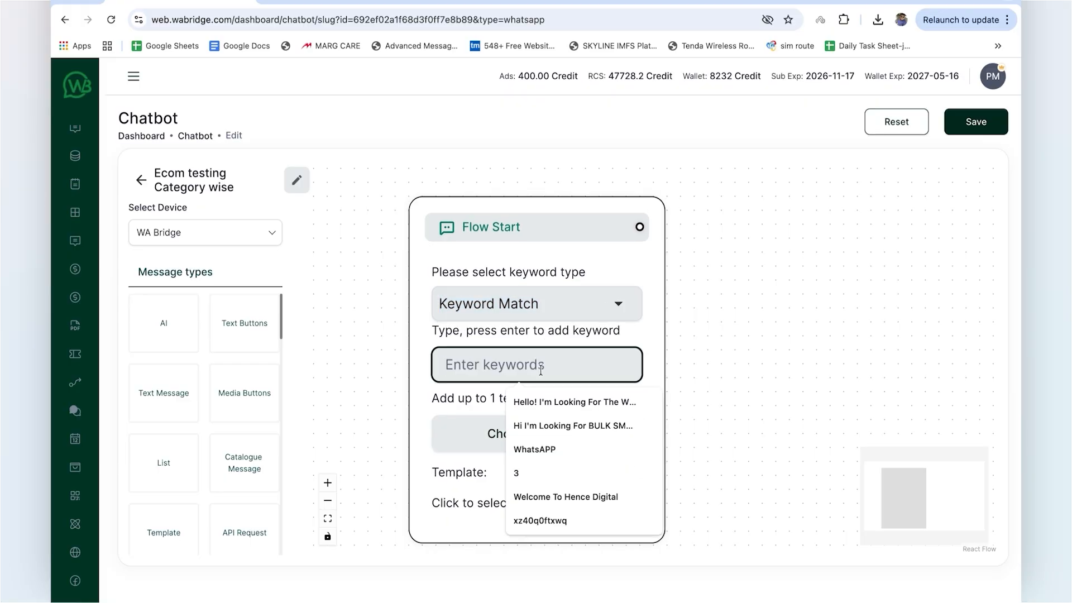
text(ecom Testing)
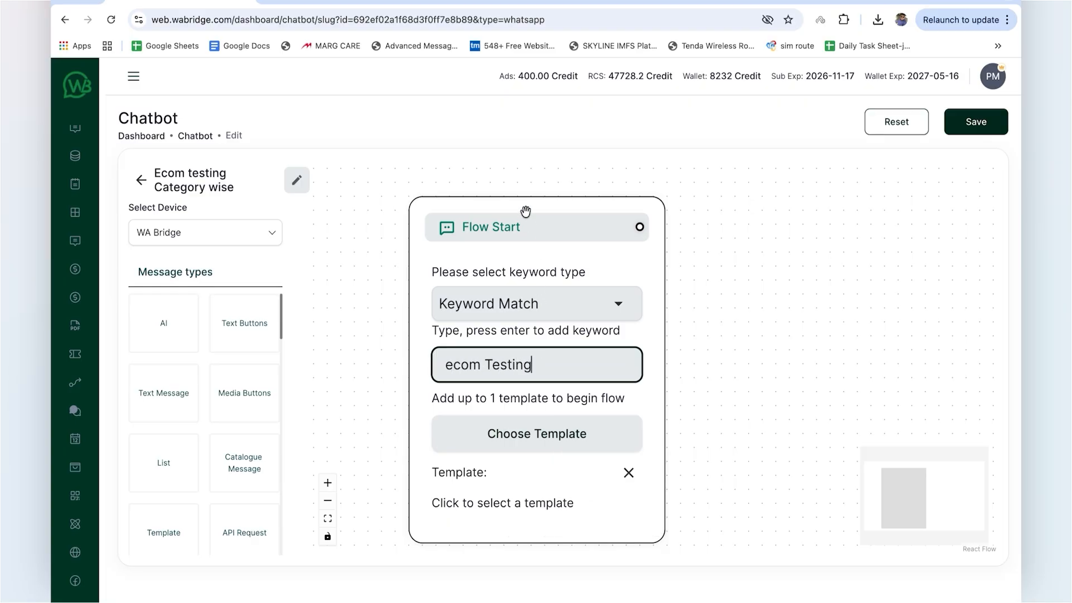
drag(525, 211, 500, 180)
scroll(487, 237, down, 1)
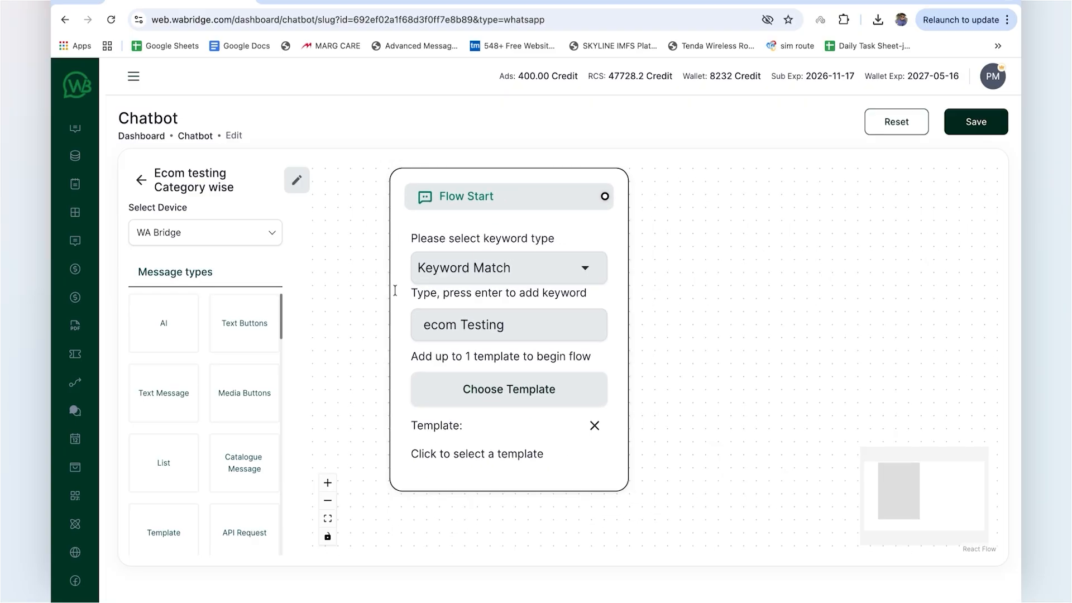
Step: Add a List message beside Flow Start with the body "Select the category of products You want to explore"
scroll(171, 440, down, 3)
scroll(165, 420, down, 10)
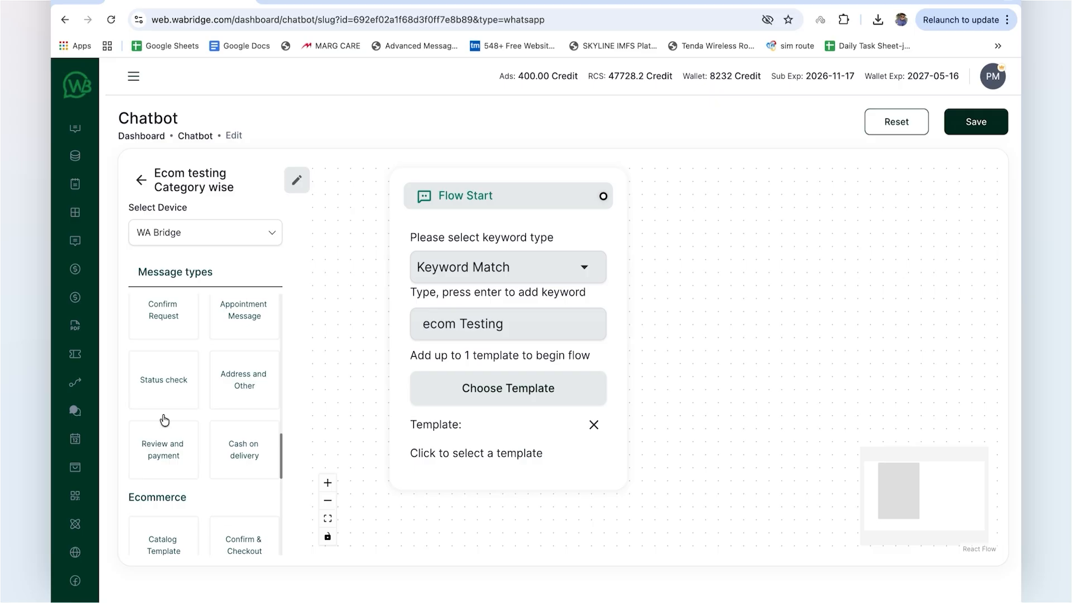
scroll(172, 405, down, 2)
scroll(172, 405, up, 15)
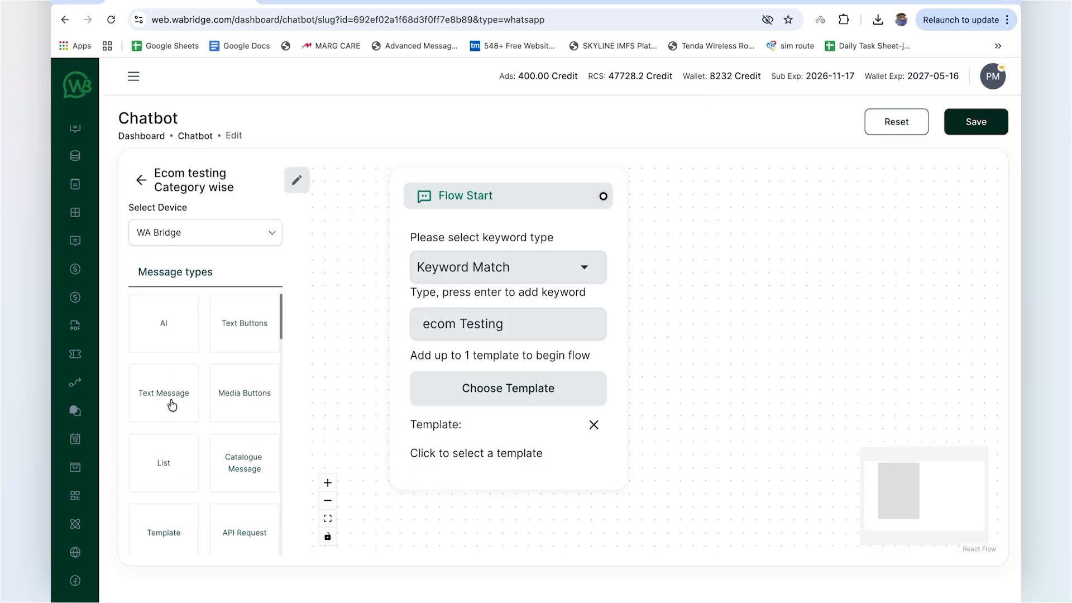
drag(166, 468, 739, 264)
drag(786, 300, 764, 199)
scroll(651, 278, down, 2)
drag(651, 278, 586, 281)
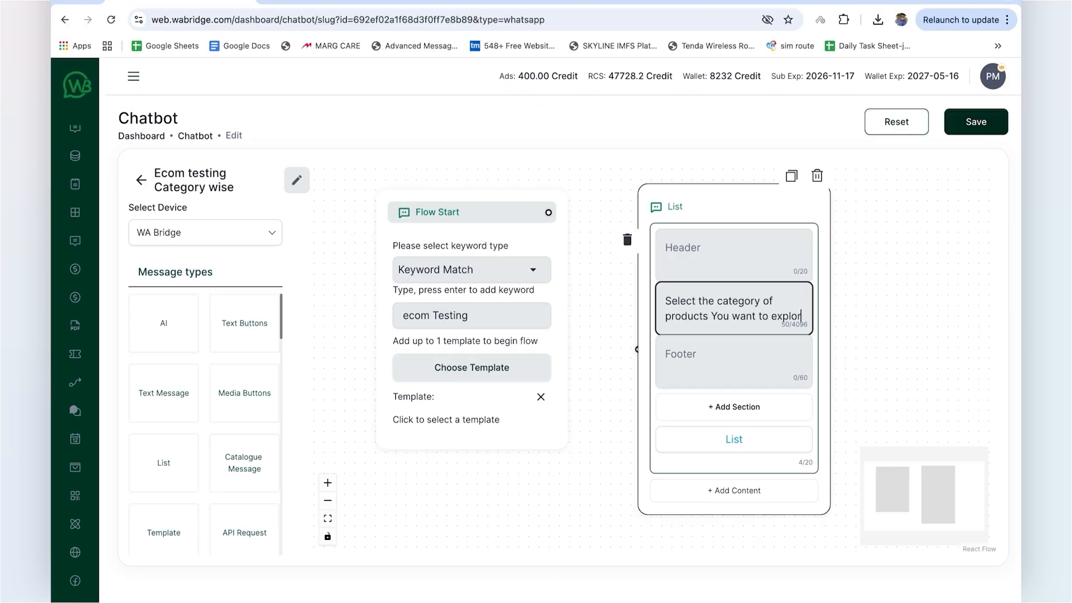
text(e)
Step: Add four empty sections to the List message, leaving its header and footer blank
click(720, 358)
click(697, 249)
drag(681, 204, 658, 195)
click(710, 399)
click(710, 487)
scroll(710, 497, down, 2)
drag(491, 255, 452, 263)
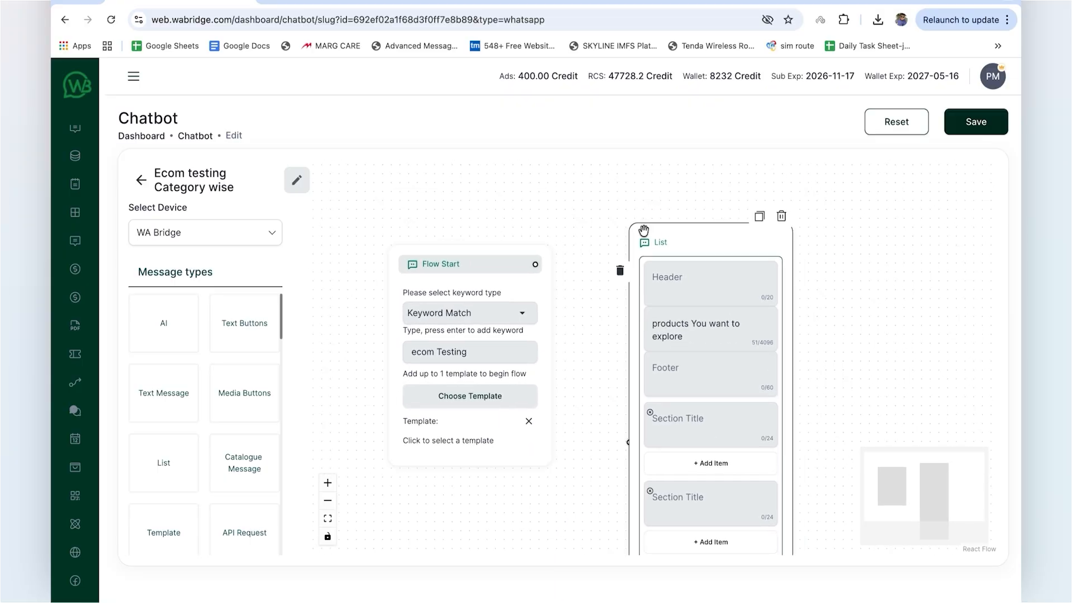
drag(643, 231, 640, 155)
scroll(676, 390, down, 3)
click(694, 455)
click(700, 507)
drag(642, 474, 641, 422)
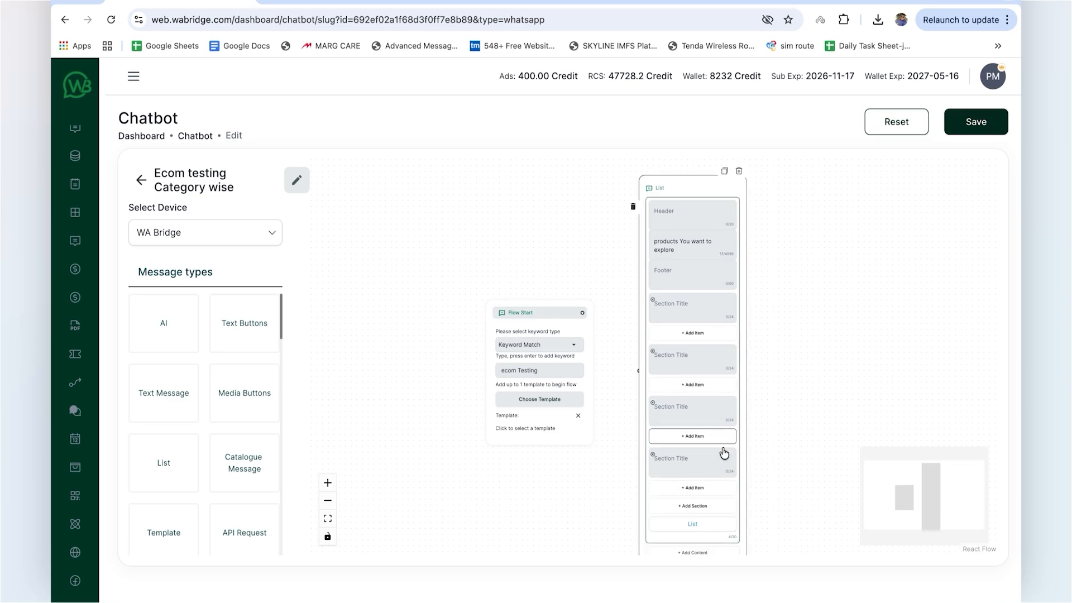
Step: Title the list sections Clothing, Electronics, Footwear and Kitchen, and add a fifth section titled Watches
drag(522, 313, 447, 280)
scroll(540, 302, up, 3)
click(670, 292)
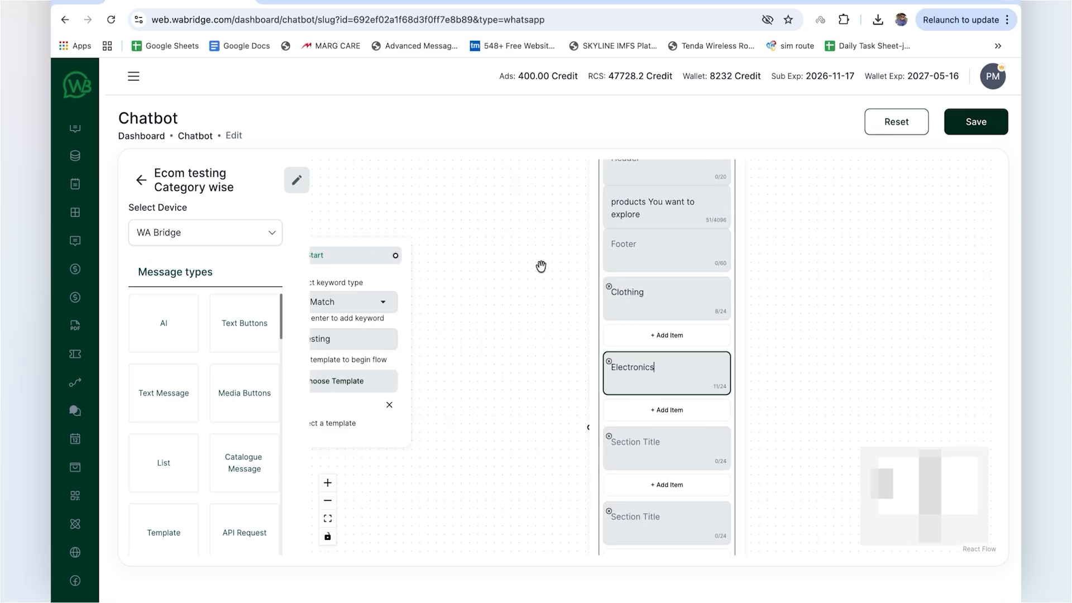
click(664, 446)
text(Footwear)
drag(600, 460, 593, 401)
drag(593, 505, 589, 446)
click(636, 473)
text(Watches)
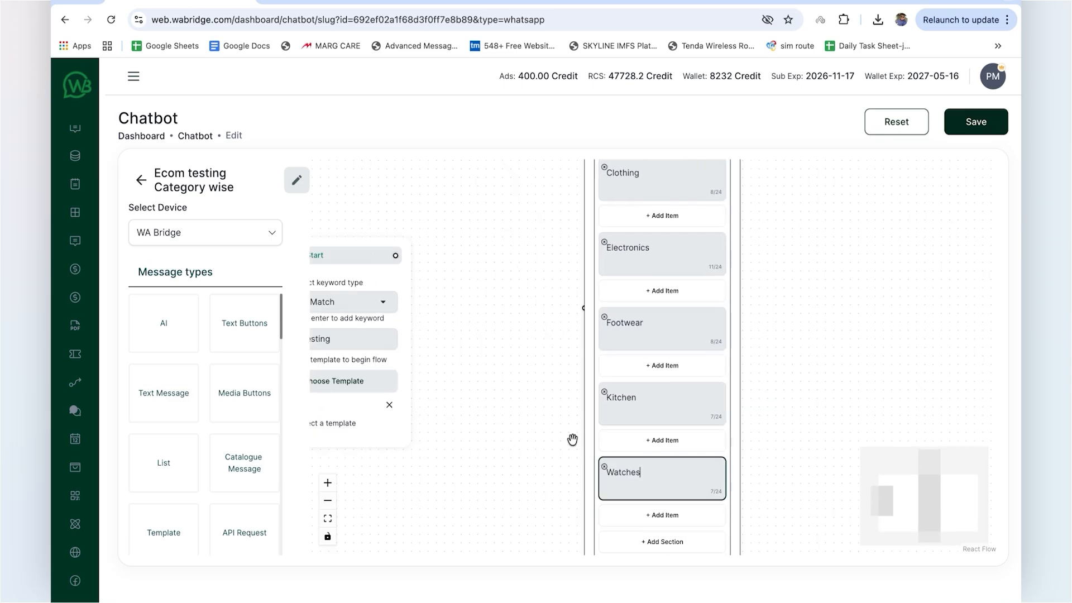
Step: Connect the Flow Start block to the List message
scroll(572, 440, down, 1)
drag(592, 335, 579, 463)
drag(428, 285, 573, 454)
scroll(522, 456, down, 3)
drag(429, 359, 383, 378)
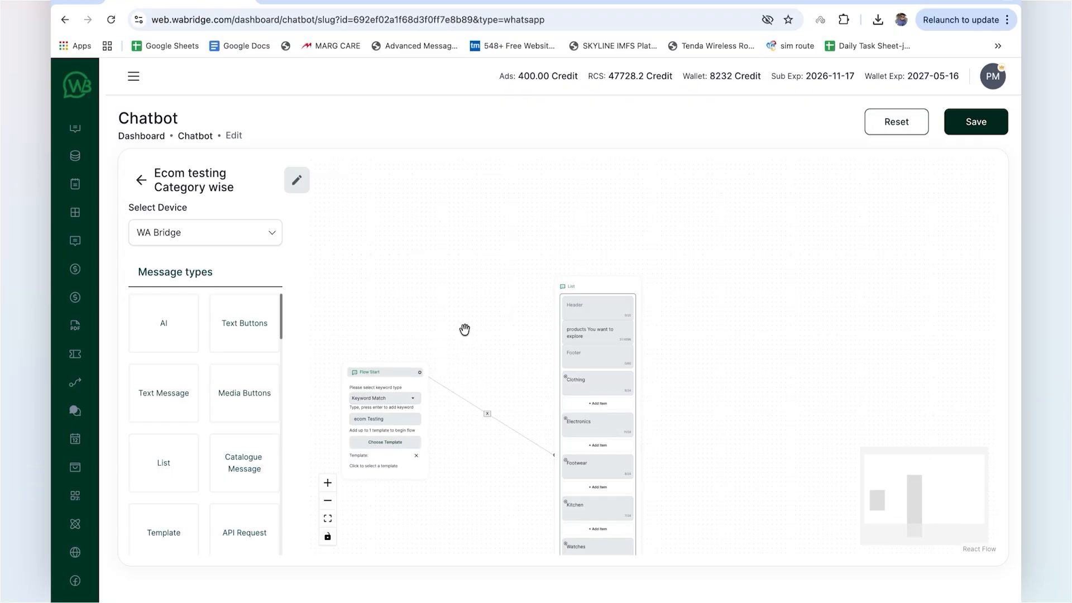
Step: Add the items T-Shirts, Jeans and Shirts to the Clothing section
drag(559, 403, 510, 353)
scroll(514, 353, up, 3)
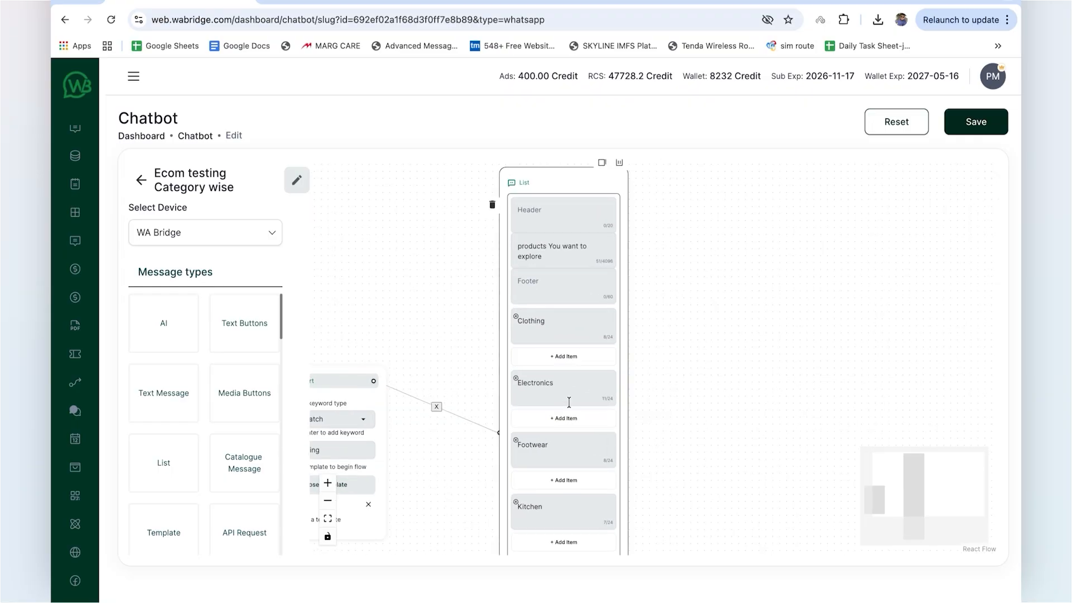
click(561, 358)
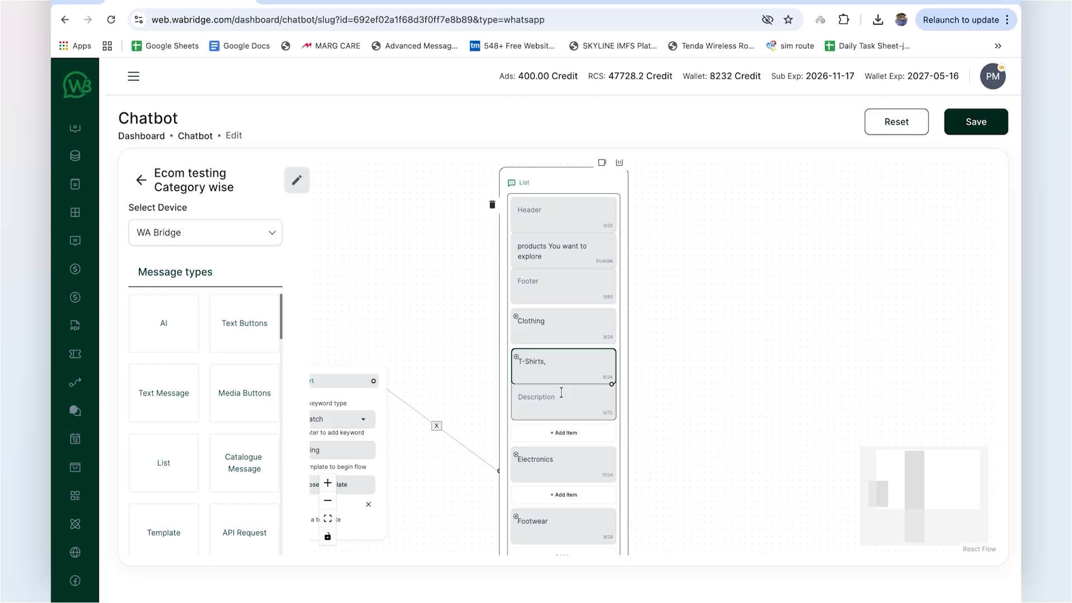
click(565, 435)
text(Jeans)
click(549, 510)
click(548, 516)
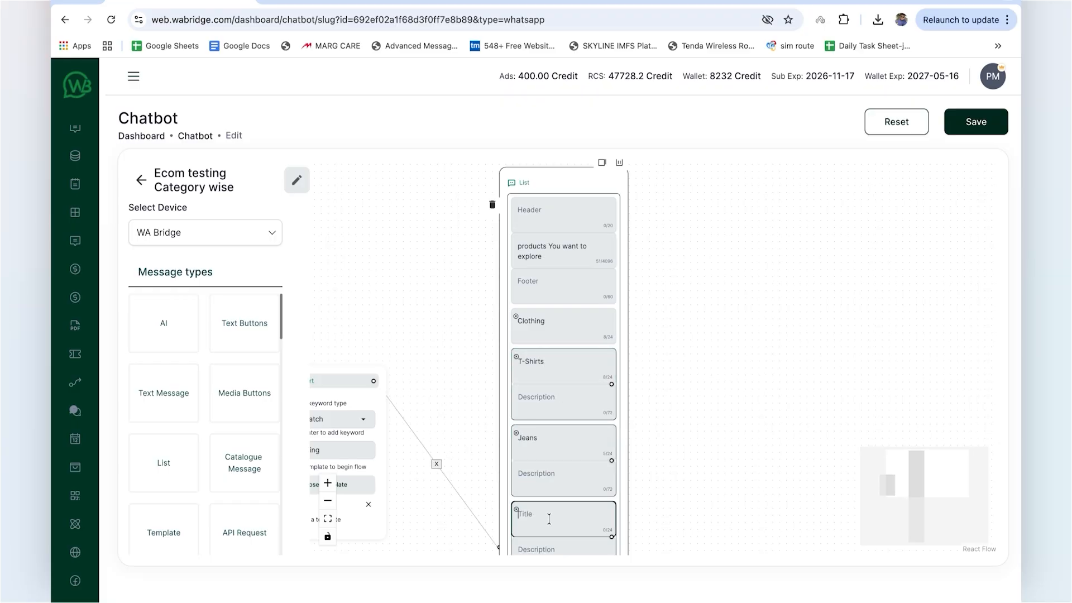
text(Shirts)
click(471, 445)
Step: Add the items Smartphones, Laptops and Headphones to the Electronics section
scroll(457, 370, down, 6)
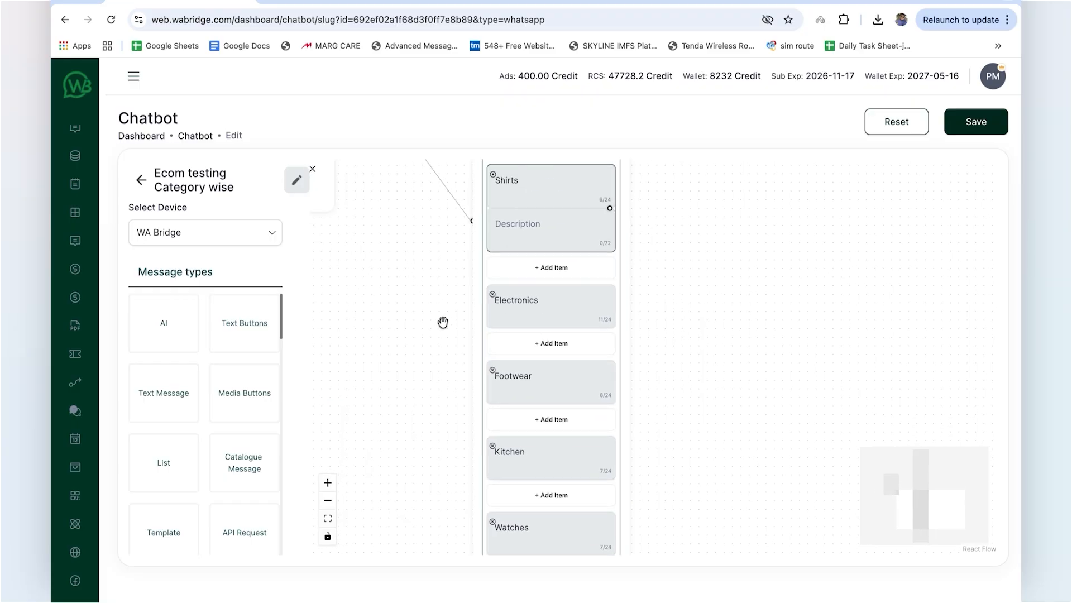
click(563, 345)
click(538, 358)
text(Smartphones)
click(545, 440)
click(538, 447)
text(Laptops)
scroll(430, 394, down, 3)
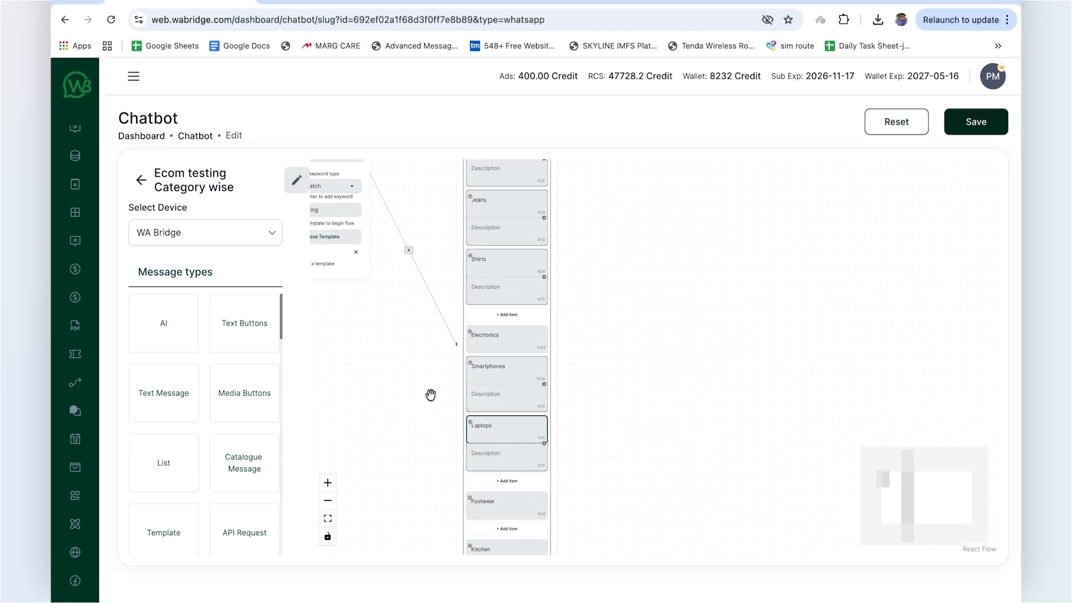
drag(430, 394, 430, 338)
click(507, 425)
click(479, 428)
text(Headphones)
Step: Add the items Sneakers and Sports Shoes to the Footwear section
scroll(409, 377, down, 1)
scroll(410, 378, up, 4)
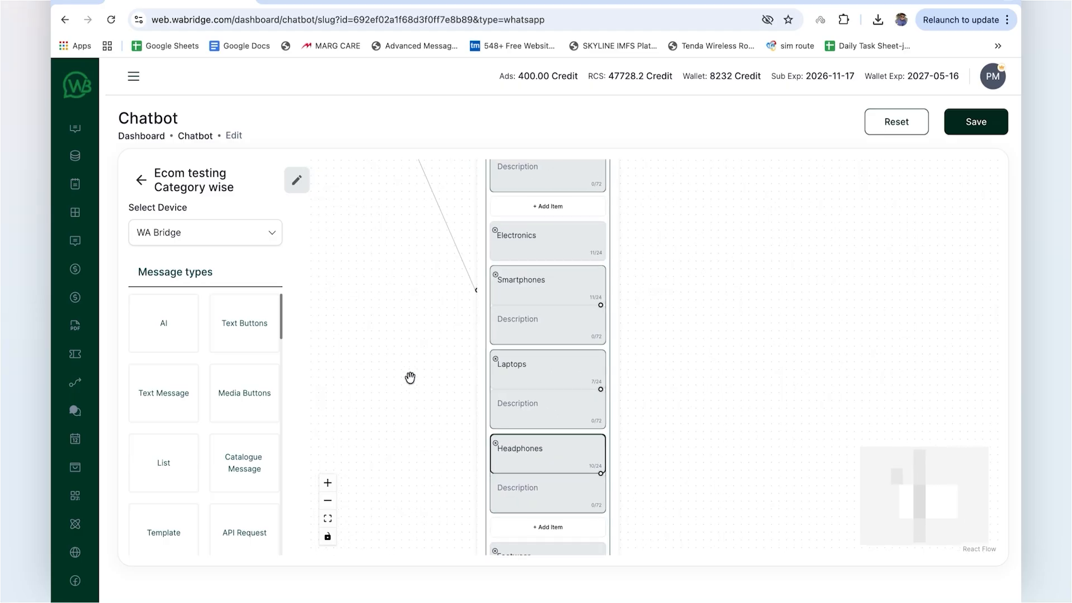
drag(410, 378, 406, 296)
drag(452, 349, 456, 244)
click(547, 403)
click(546, 488)
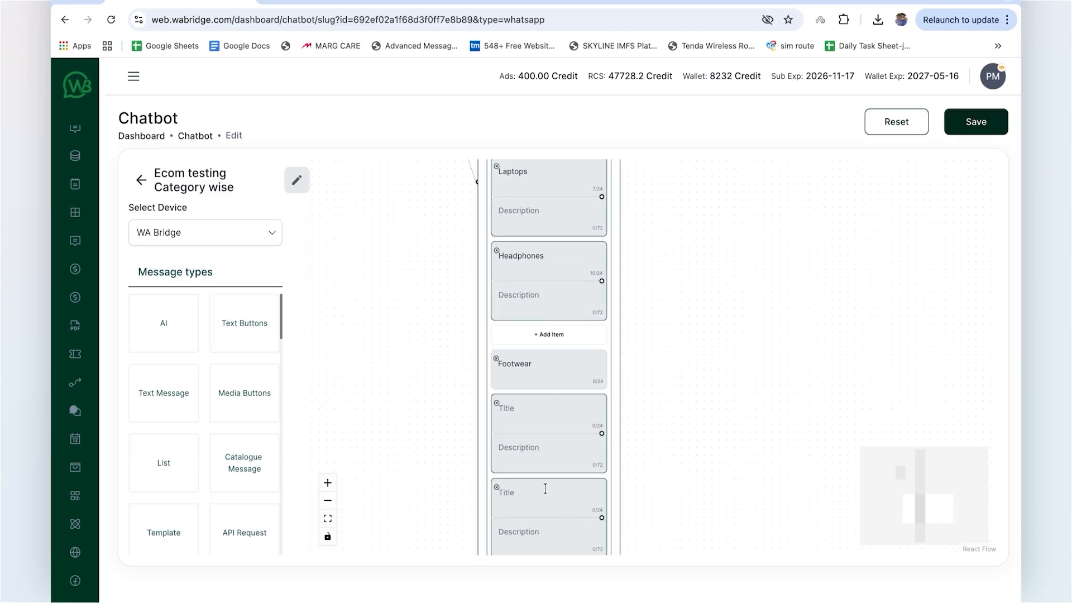
text(Sneakers)
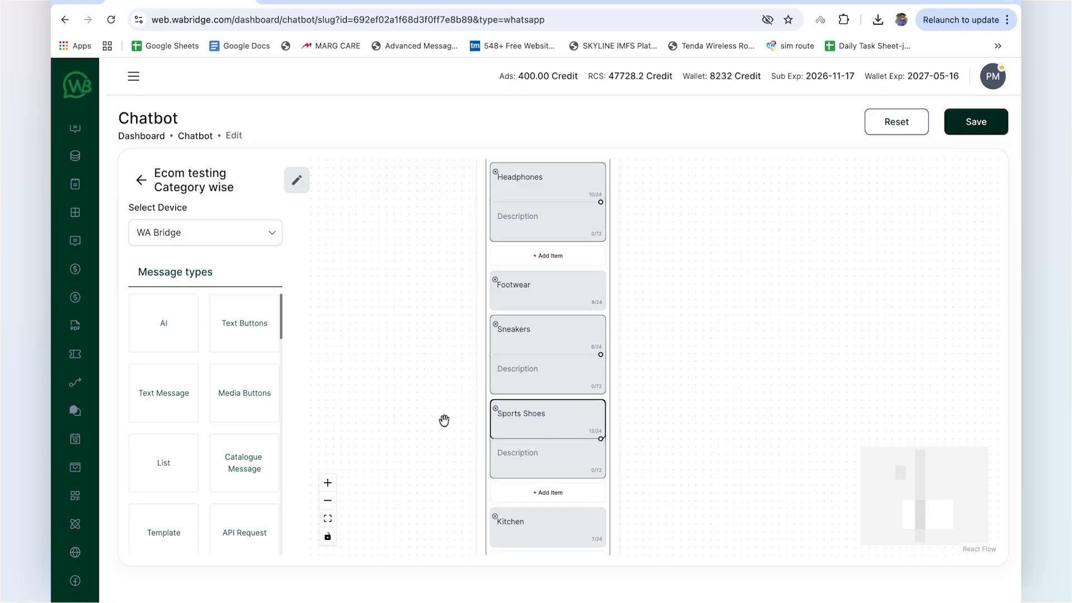
Step: Add blank items to the Kitchen section of the List message
drag(443, 423, 433, 323)
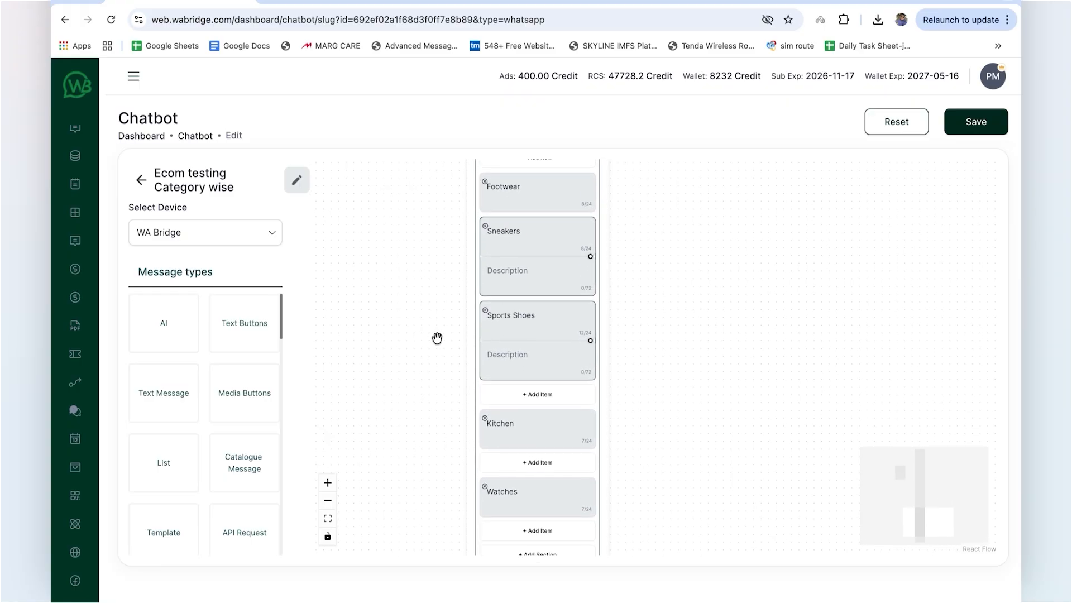
click(539, 470)
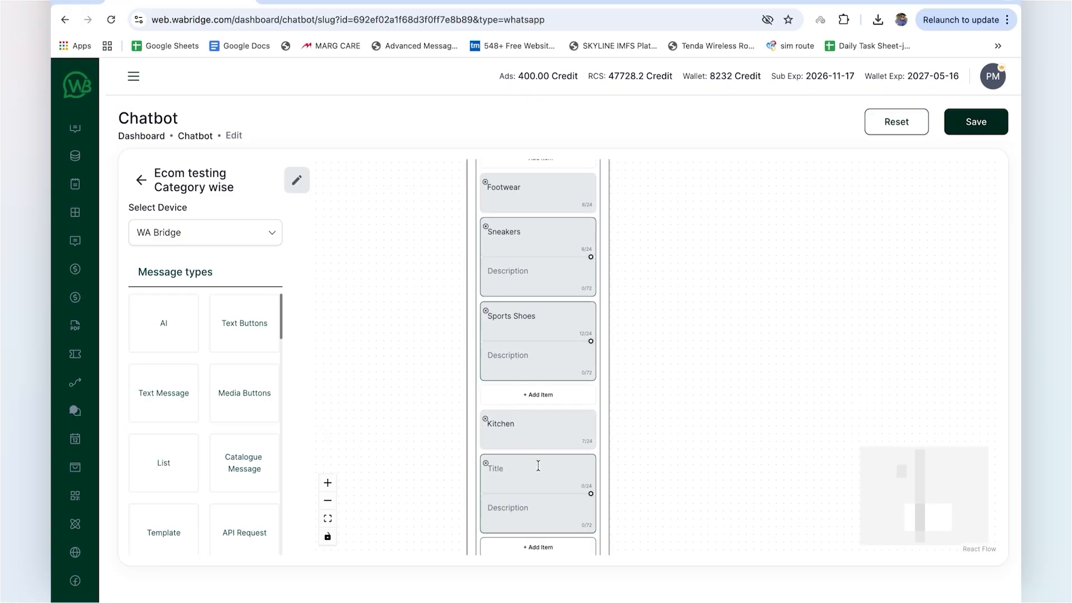
scroll(520, 400, down, 3)
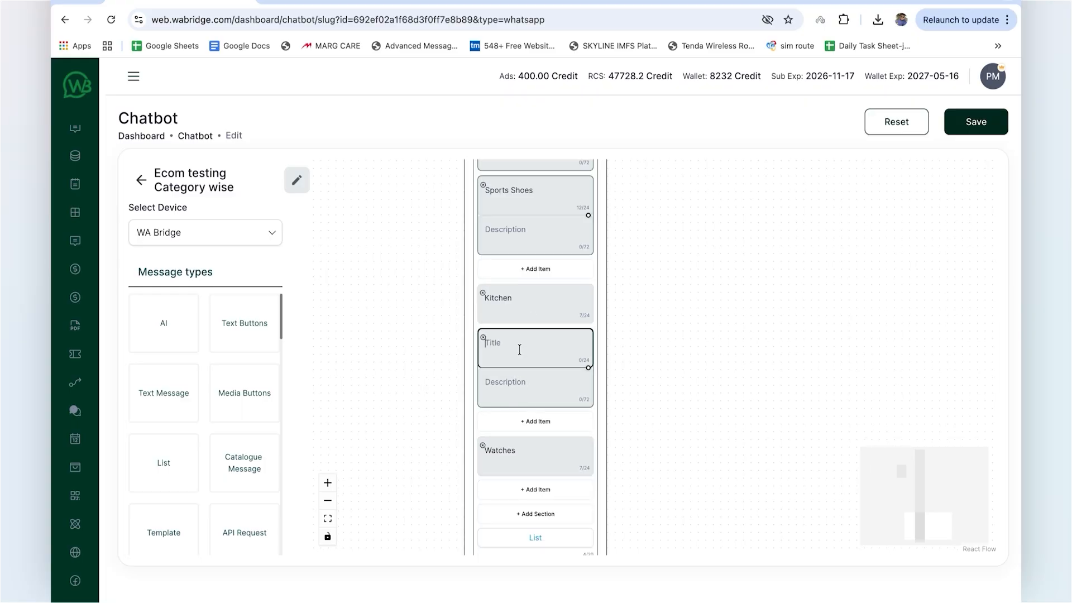
click(532, 429)
Step: Place a Catalog Template block beside the list and connect the T-Shirts item to it
scroll(224, 418, down, 5)
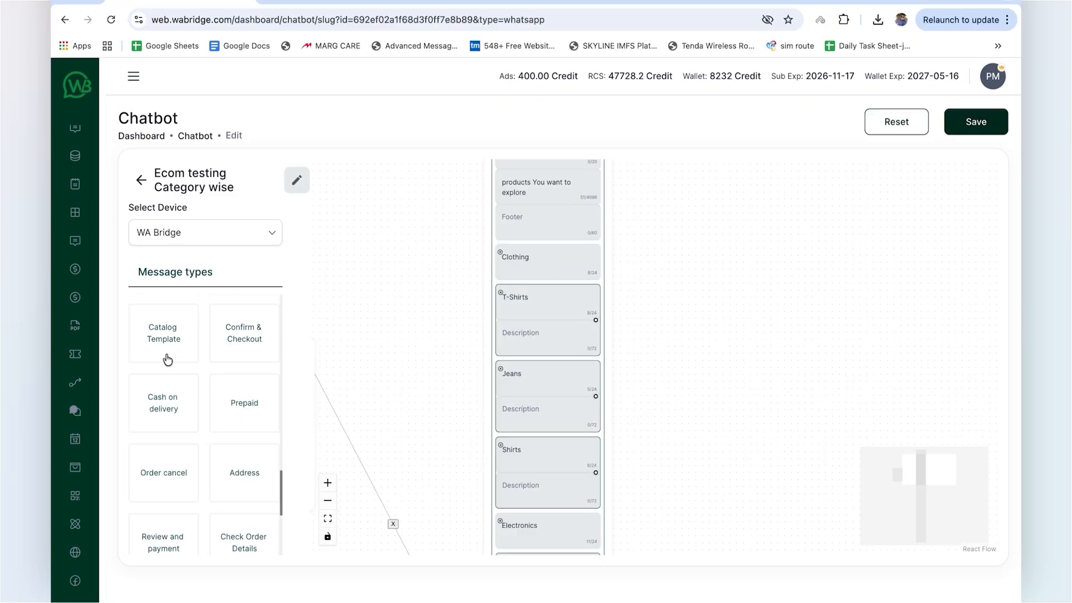
drag(162, 346, 685, 238)
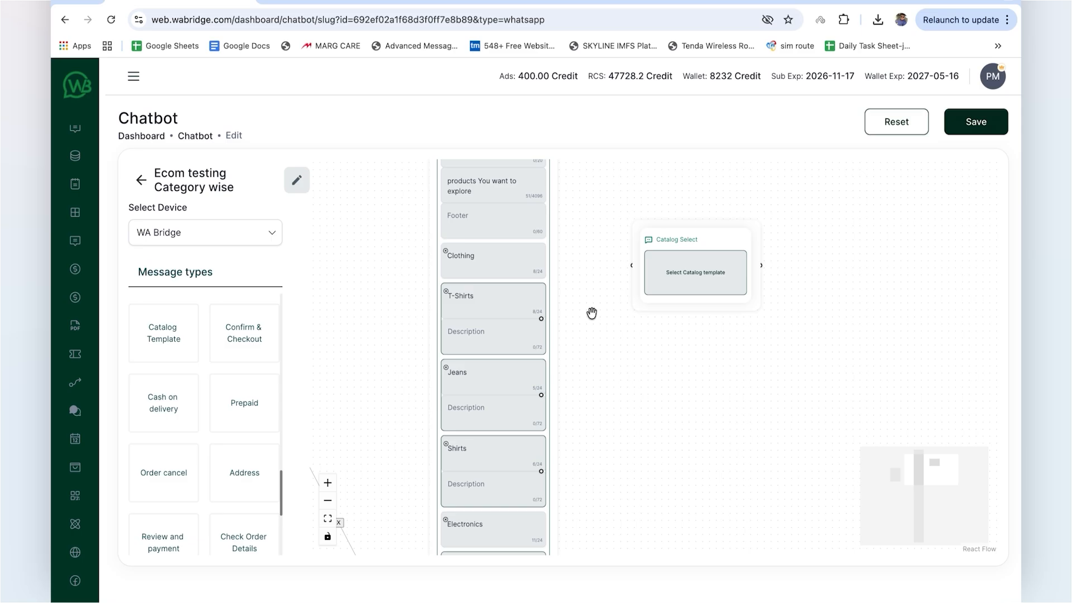
drag(540, 319, 632, 265)
Step: Assign the mpm_test template to the Catalog Select block with the products Women Shirt, Men's Shirt and Men's Classic Comfort-Fit Cotton Shirt
click(693, 274)
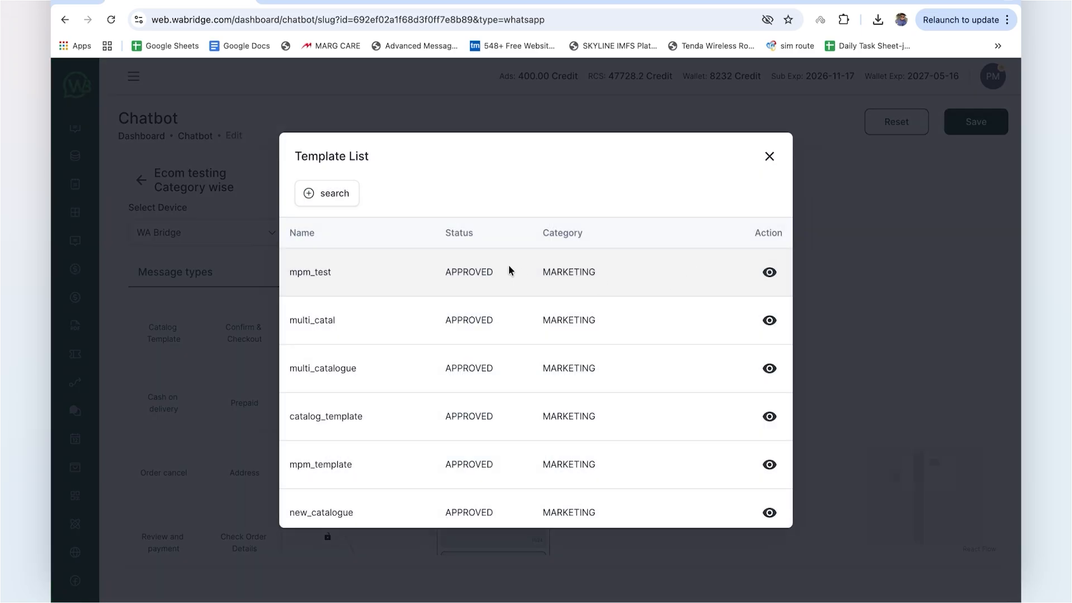
click(420, 271)
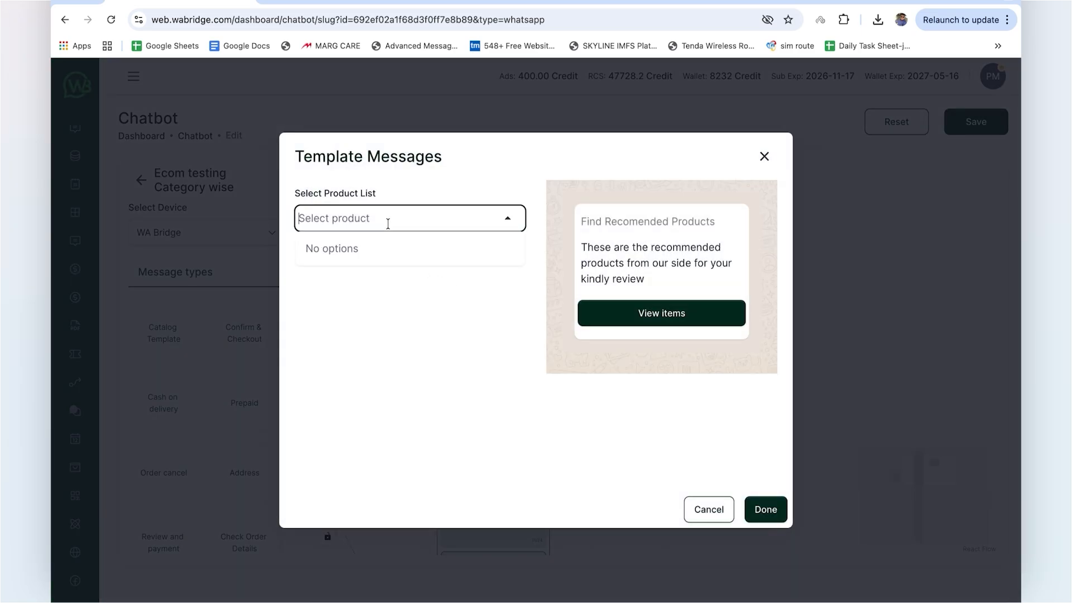
click(413, 220)
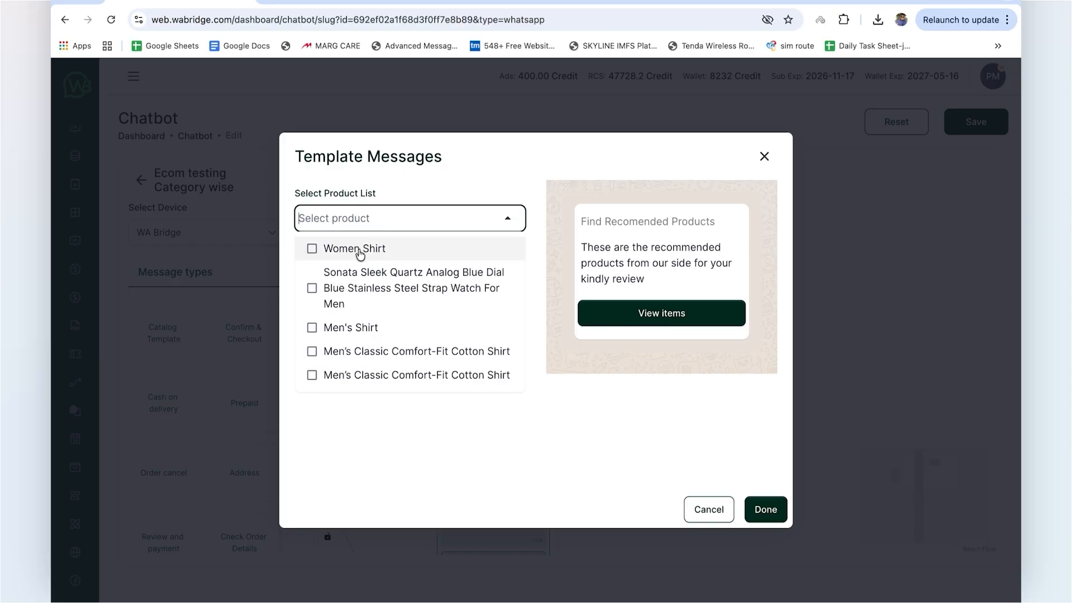
click(311, 250)
click(310, 329)
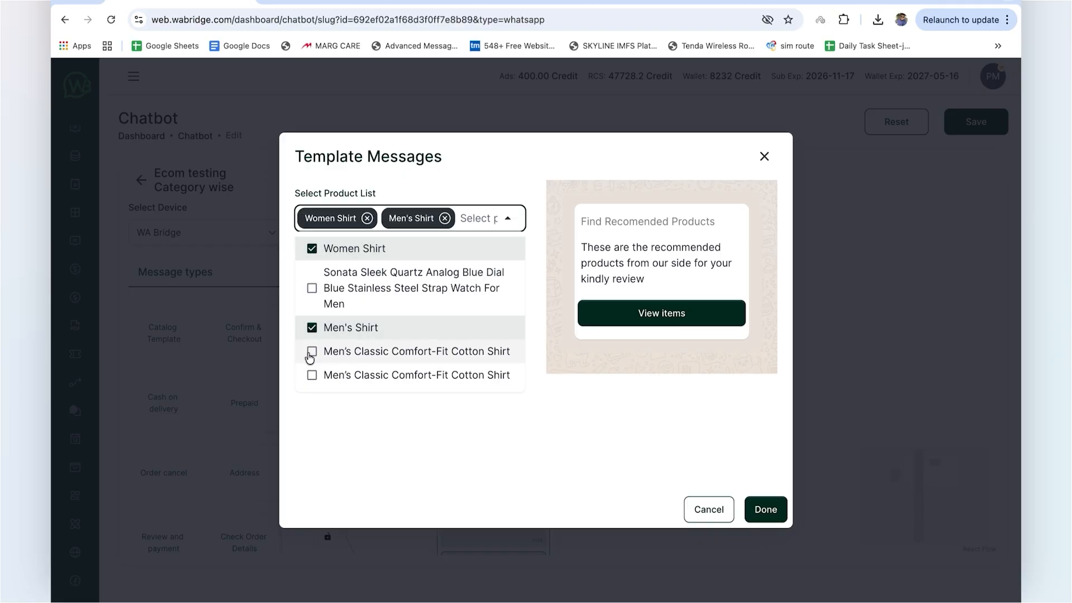
click(311, 353)
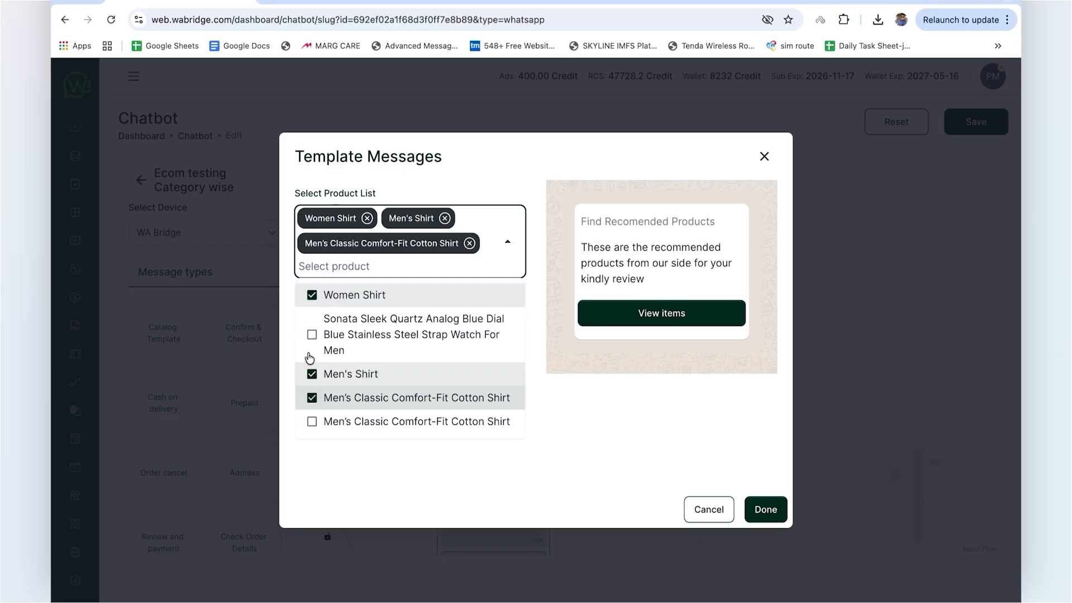
click(510, 179)
click(766, 510)
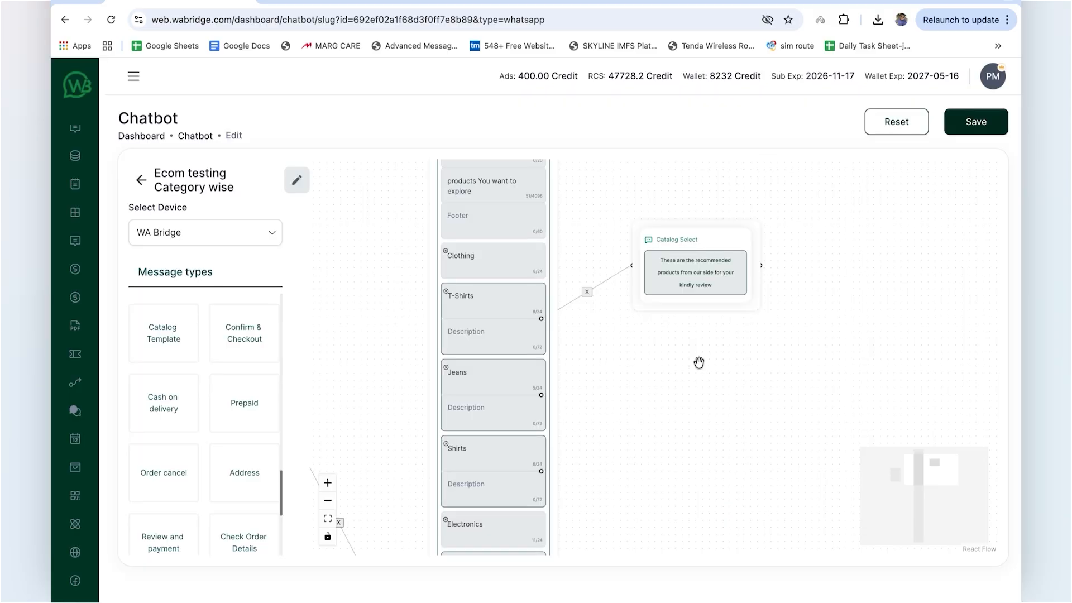
Step: Add Select Address and Address blocks, then link Catalog Select to Select Address and Select Address to New Address
drag(698, 363, 618, 383)
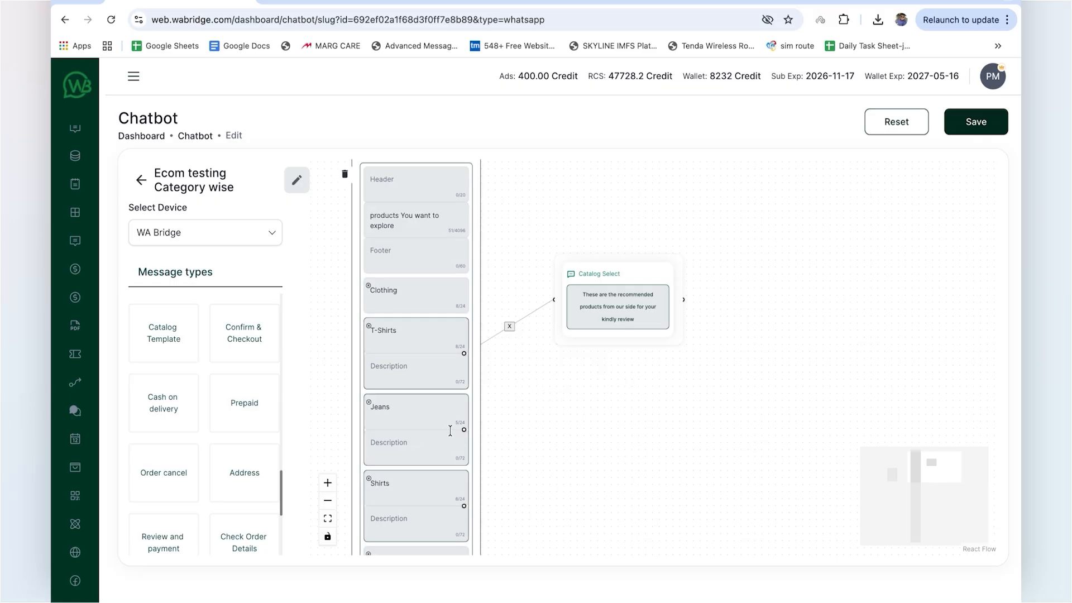
drag(572, 427, 541, 416)
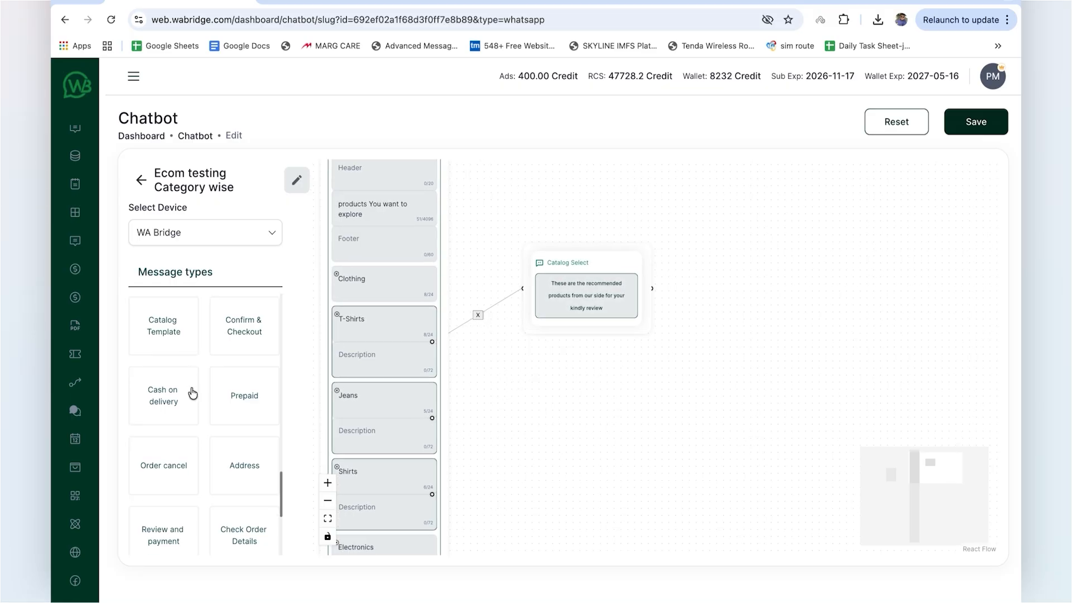
scroll(195, 418, down, 3)
drag(710, 300, 712, 301)
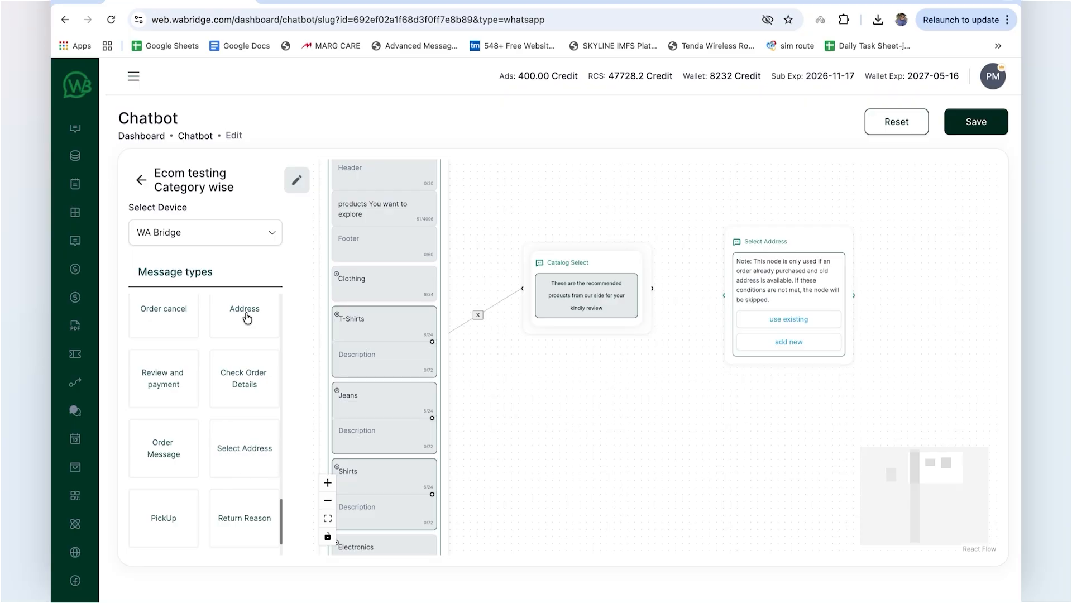
drag(247, 318, 927, 278)
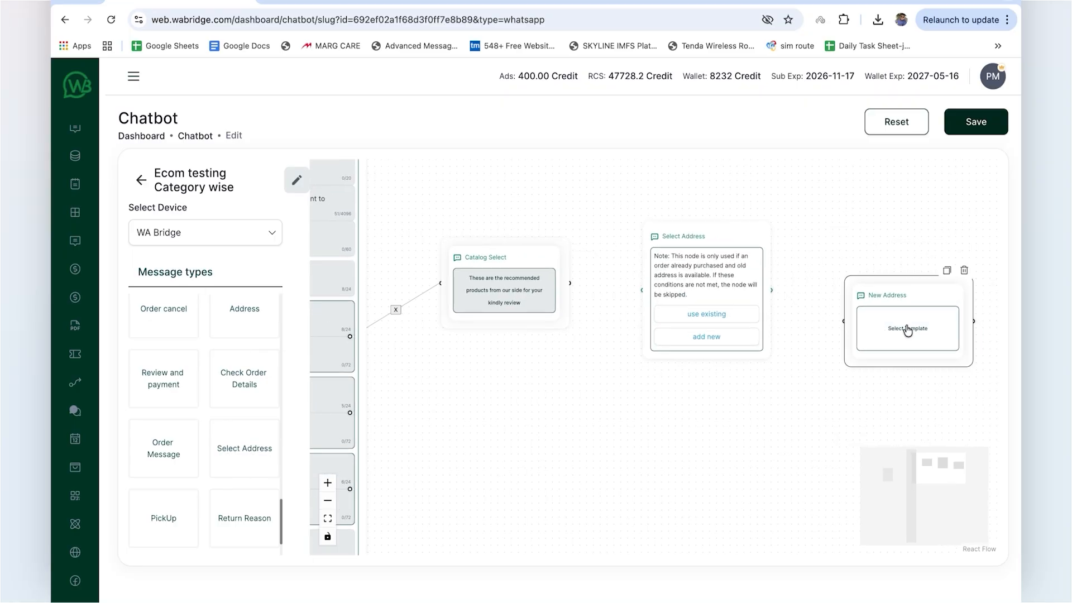
drag(570, 283, 720, 296)
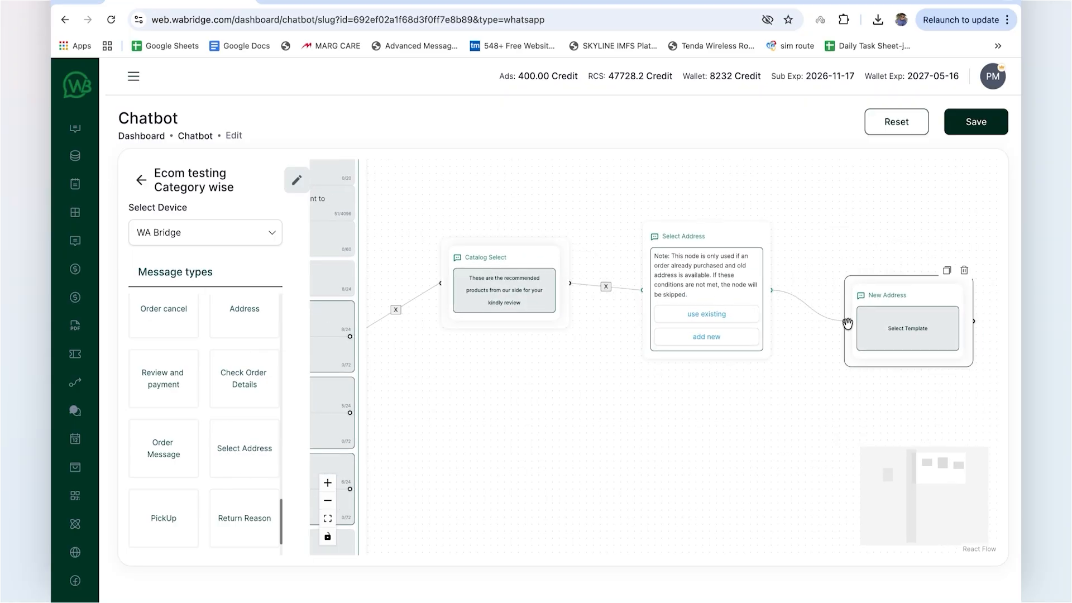
Step: Set the New Address block's template to the Address Info message "Kindly Enter Your Address Detail For The Order Confirmation"
click(801, 311)
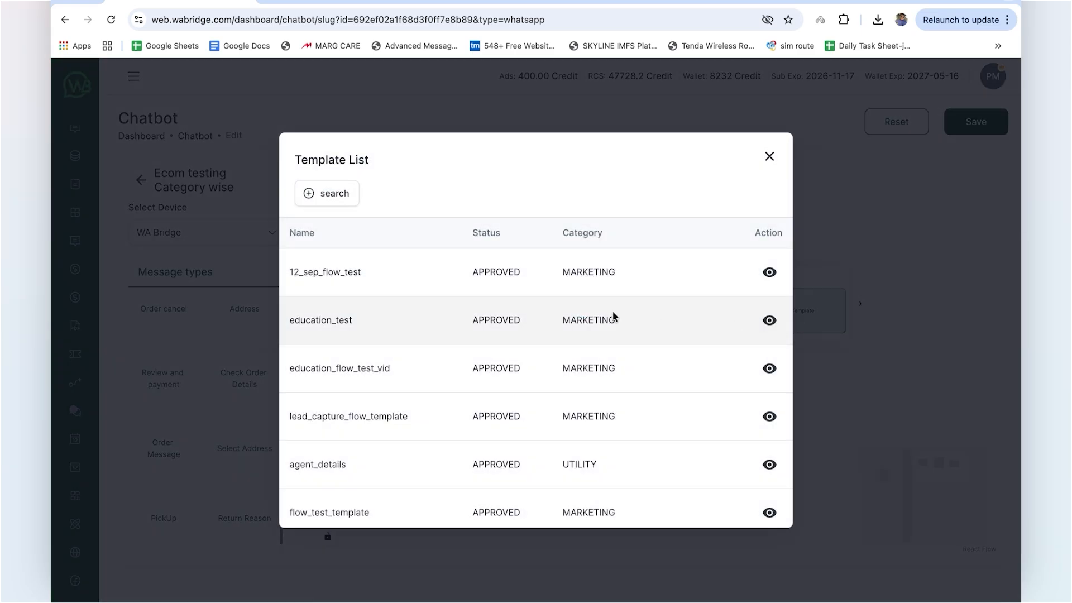
scroll(613, 317, down, 4)
click(474, 419)
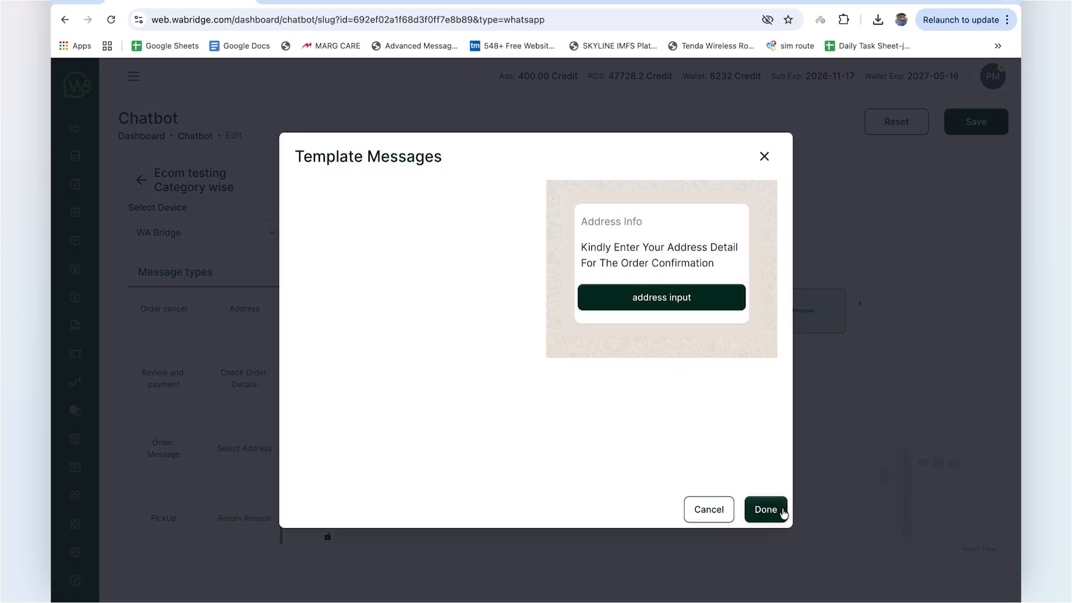
click(765, 509)
Step: Add a Text Buttons block beyond New Address with the message "Please select the checkout mode"
drag(686, 438, 564, 444)
scroll(162, 413, up, 2)
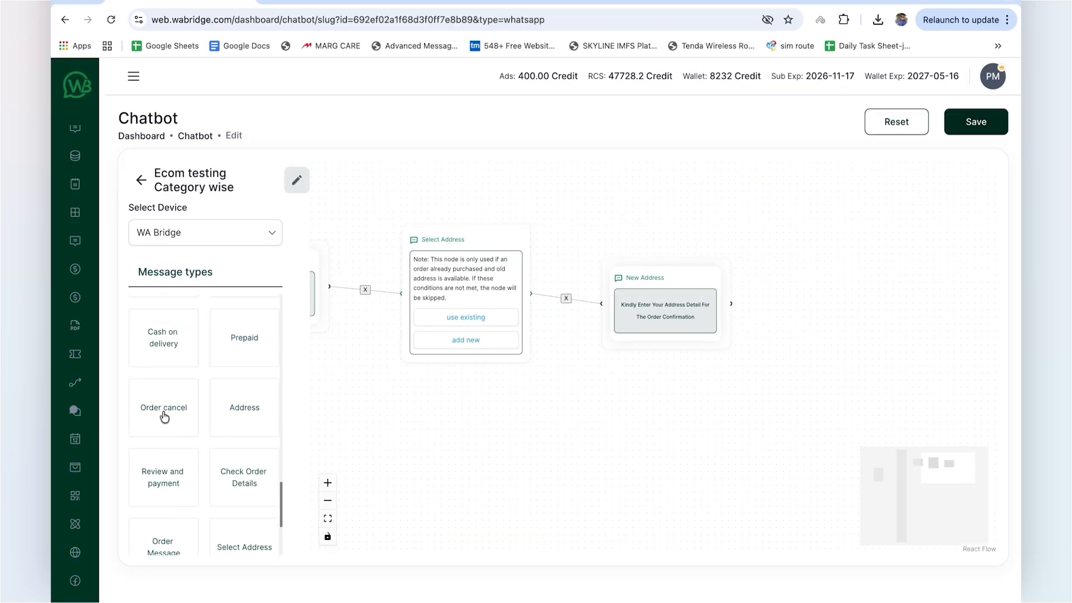
scroll(163, 416, up, 5)
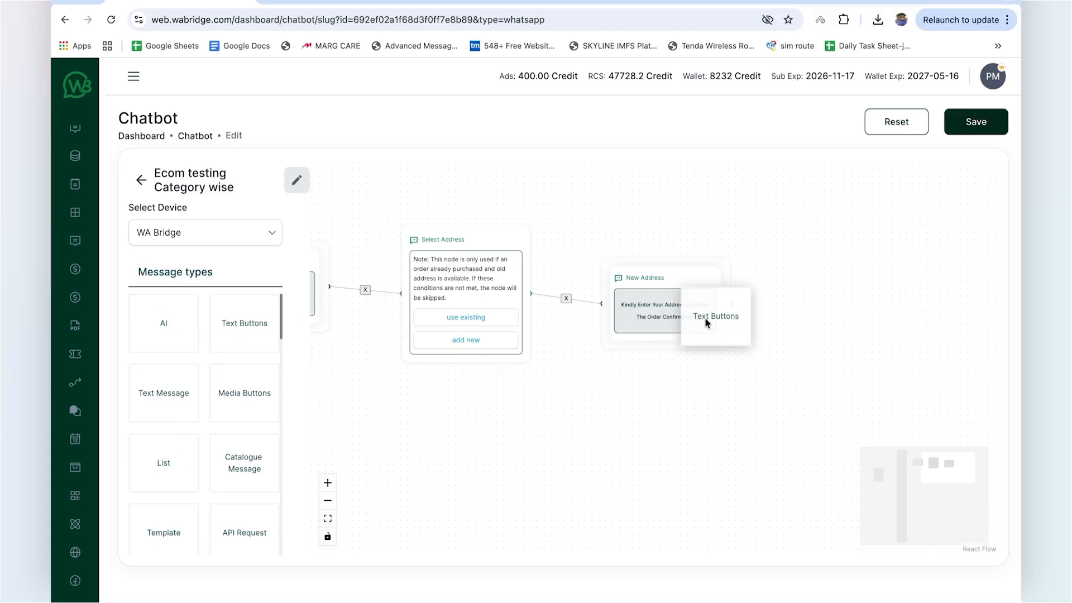
drag(704, 317, 804, 368)
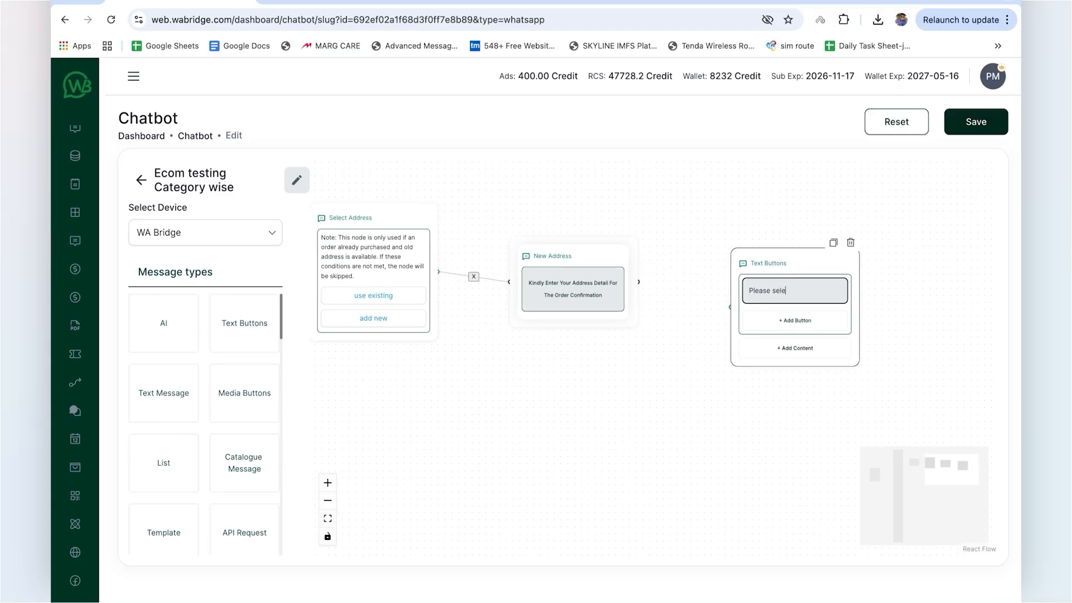
text(mode)
Step: Add the buttons COD, Prepaid and Pickup to the checkout message and connect New Address to it
click(809, 330)
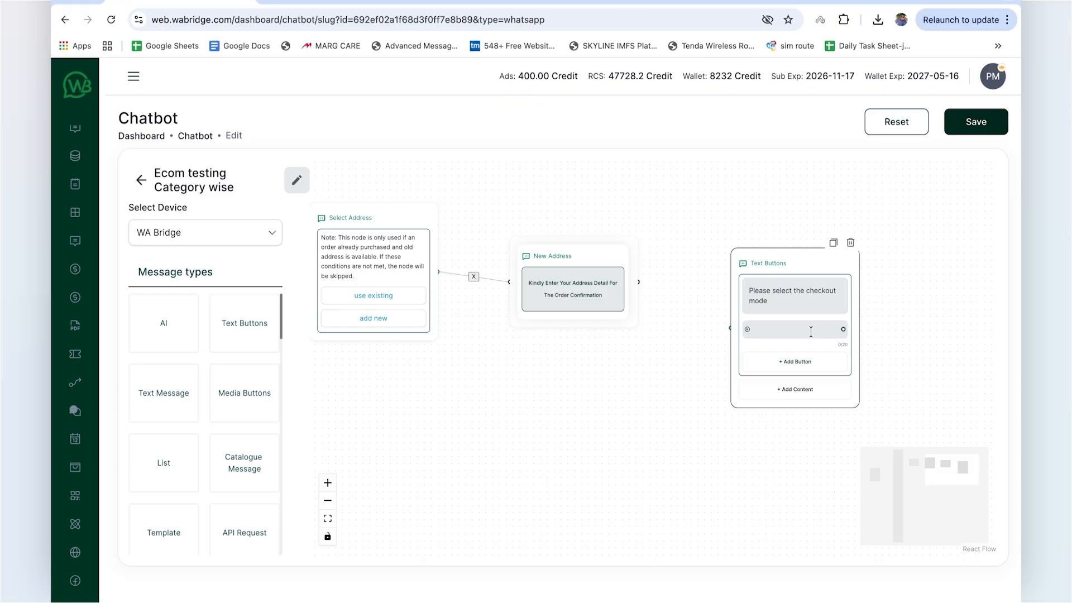
click(808, 330)
text(COD)
click(797, 361)
click(797, 360)
text(Prepaid)
click(794, 393)
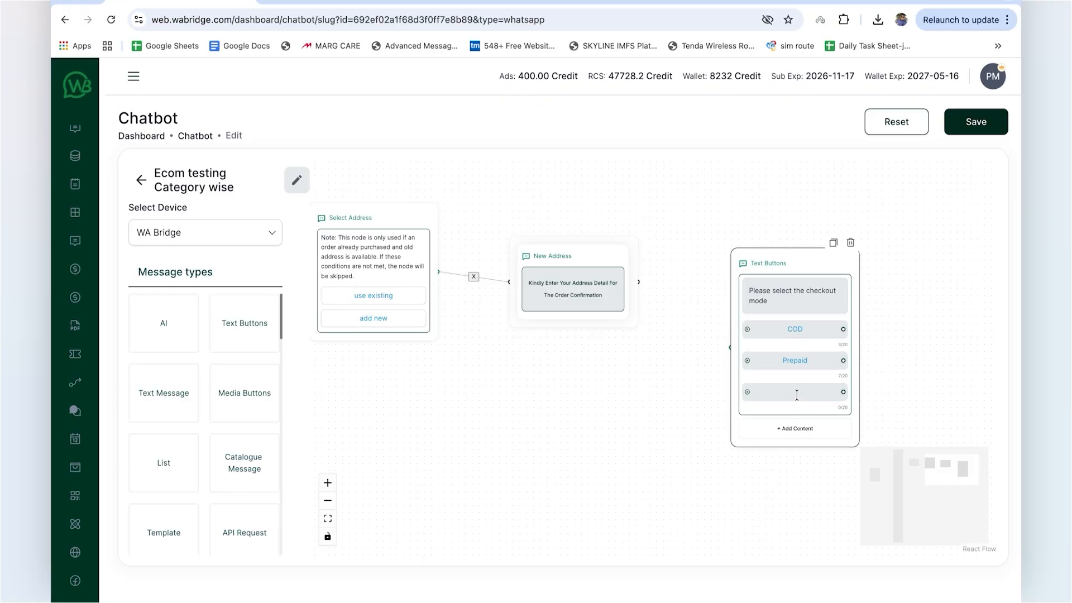
click(795, 392)
text(Pickup)
drag(724, 346, 729, 346)
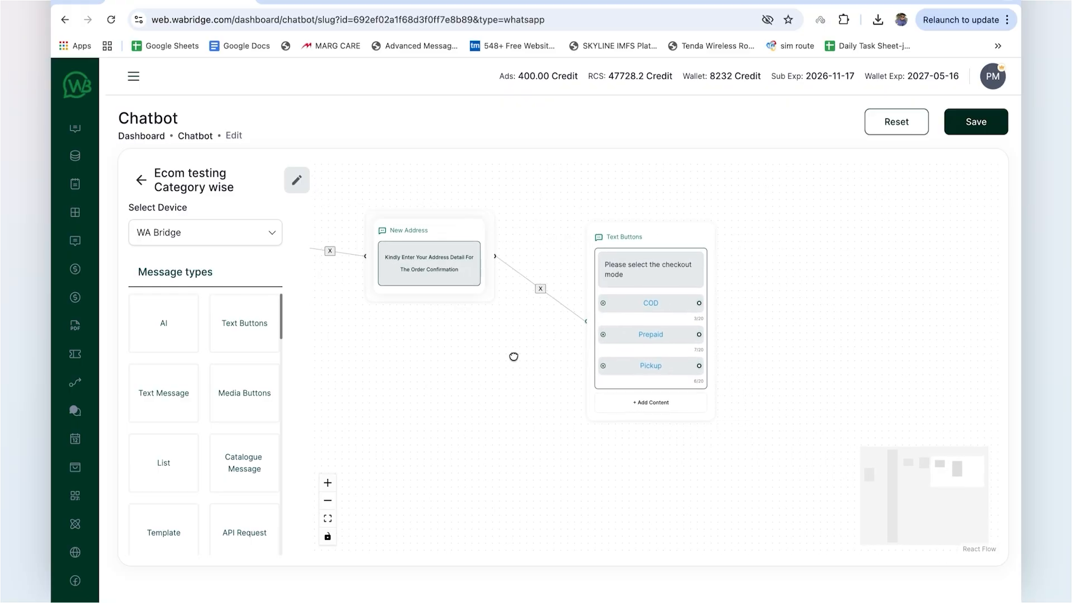
Step: Add the ecommerce Cash on delivery block and connect the COD button to it
scroll(203, 472, down, 10)
scroll(203, 472, up, 1)
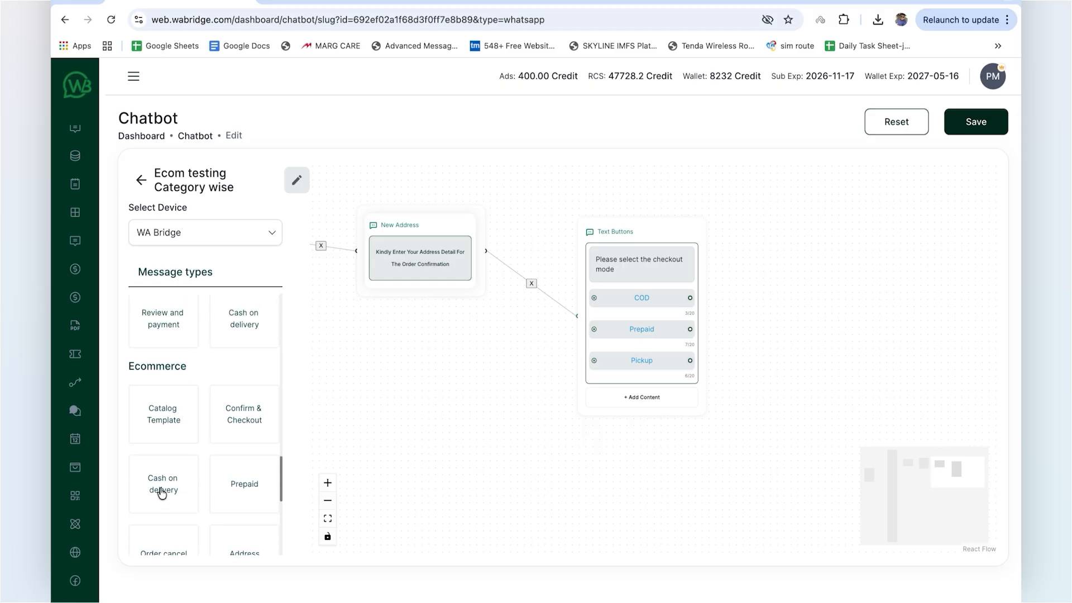
drag(161, 493, 788, 290)
drag(690, 298, 797, 313)
drag(764, 462, 670, 418)
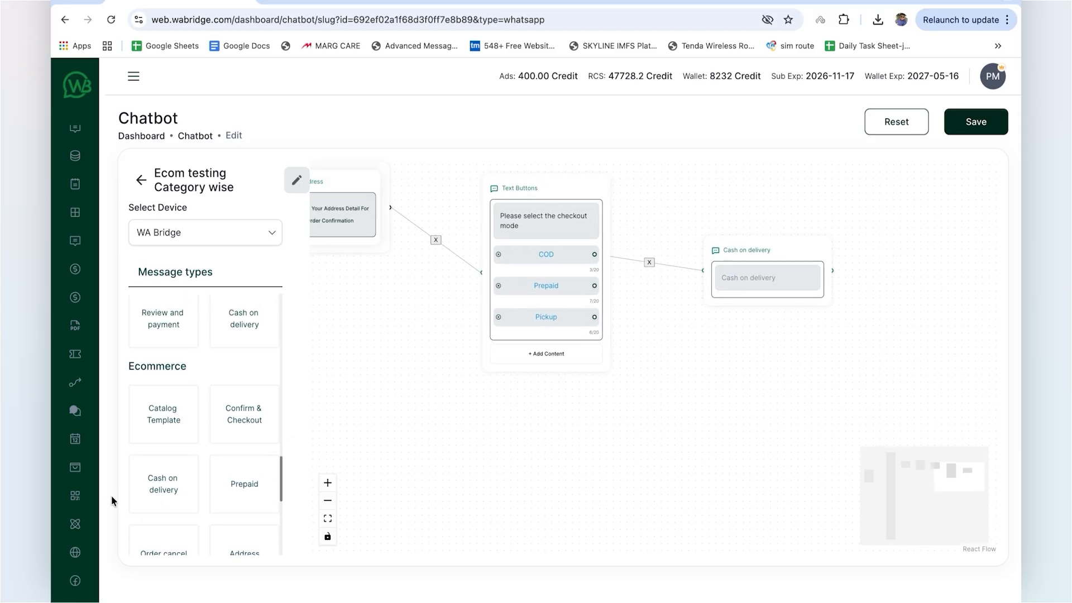
Step: Connect the Prepaid button to a new Review and payment block reading "Review and make the payment to confirm order"
scroll(167, 486, down, 3)
drag(182, 476, 757, 377)
drag(594, 285, 746, 416)
drag(778, 374, 720, 345)
click(724, 382)
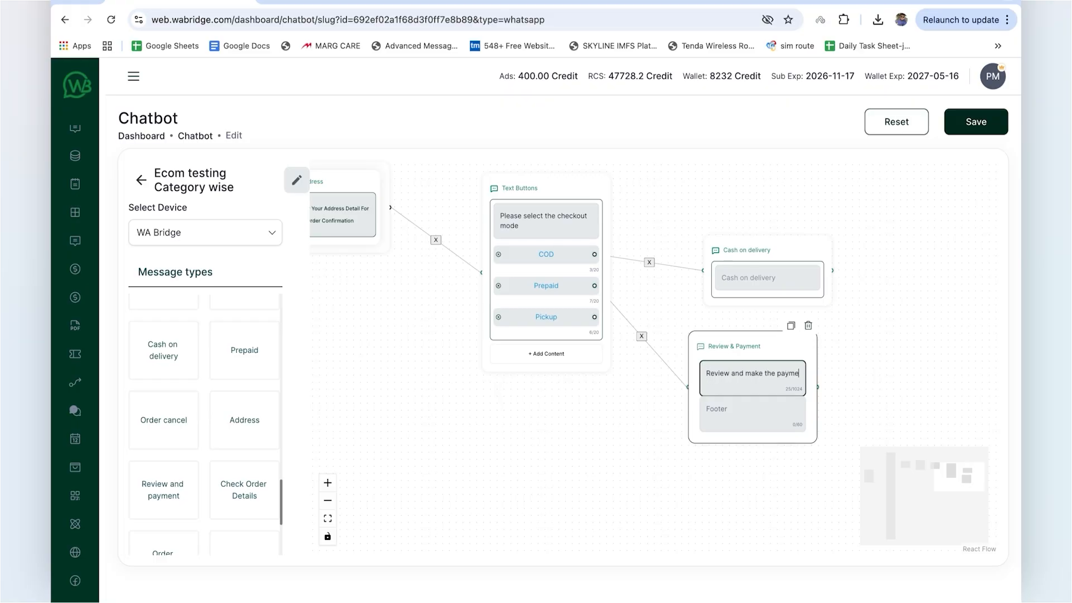
text(Review and make the payment to confirm order)
Step: Add a Prepaid block and connect the Review & Payment block to it
drag(641, 466, 523, 460)
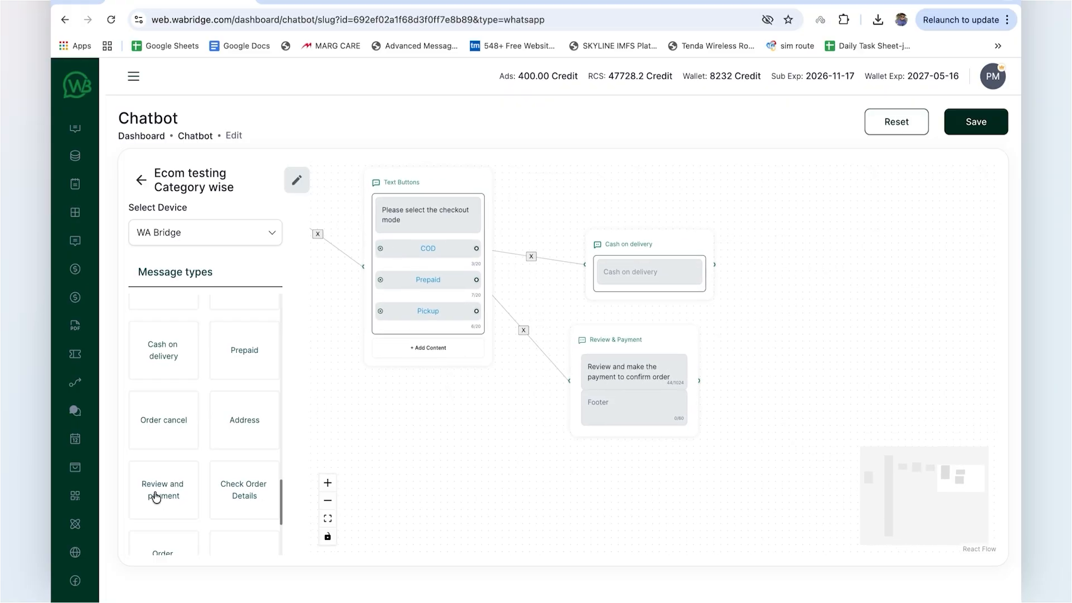
scroll(156, 497, down, 1)
scroll(170, 460, up, 1)
drag(244, 346, 760, 409)
drag(730, 477, 618, 469)
Step: Add a Confirm & Checkout block and connect both the Cash on delivery and Prepaid blocks to it
scroll(177, 442, up, 2)
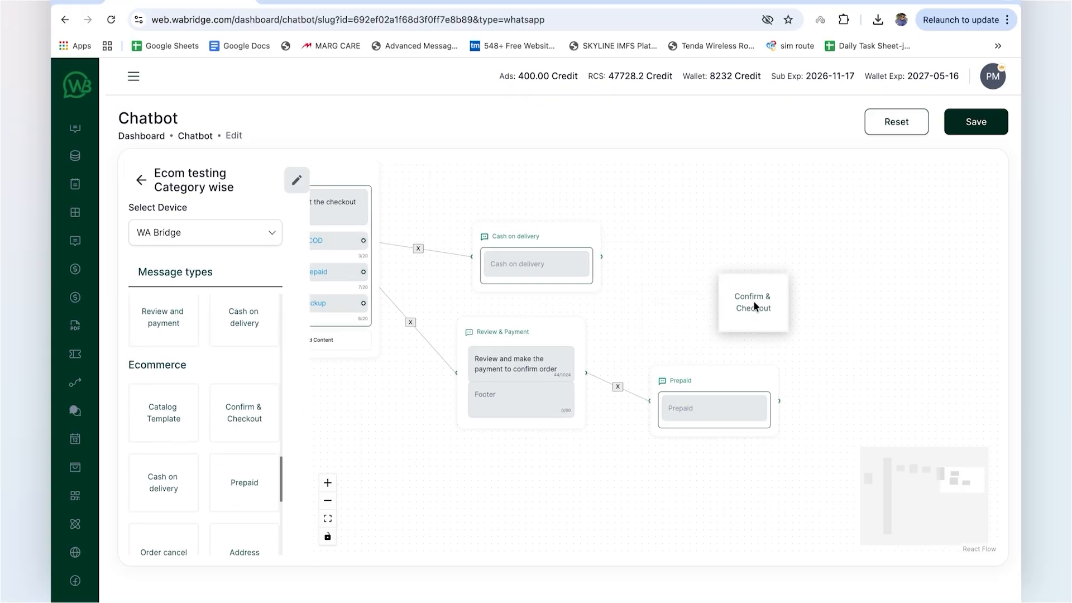
drag(754, 306, 829, 288)
drag(779, 398, 646, 393)
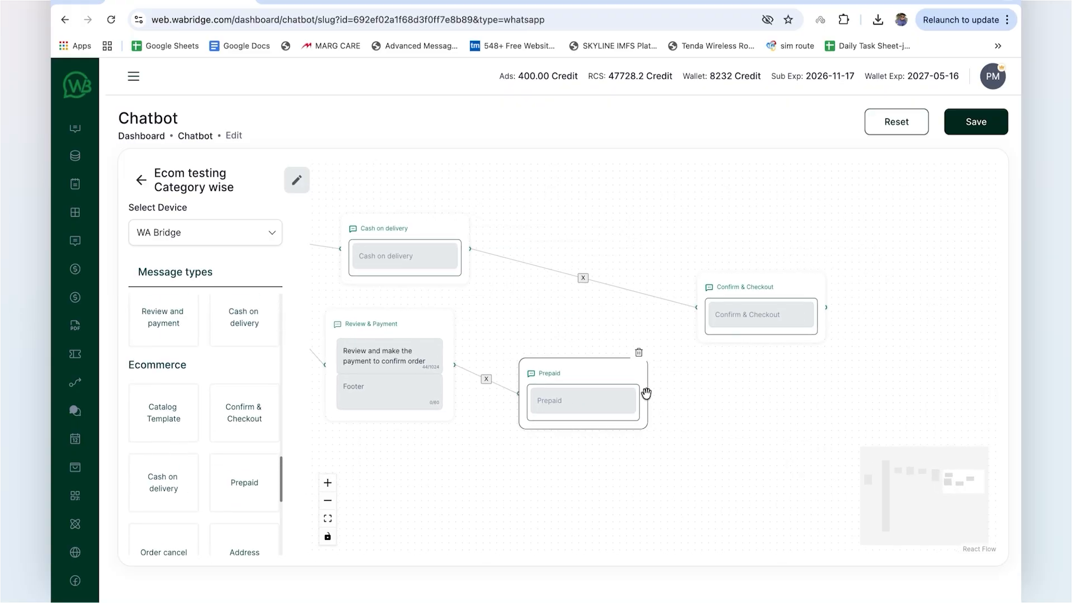
drag(674, 335, 696, 307)
drag(703, 407, 715, 405)
drag(762, 286, 775, 287)
drag(782, 385, 641, 384)
scroll(201, 476, down, 4)
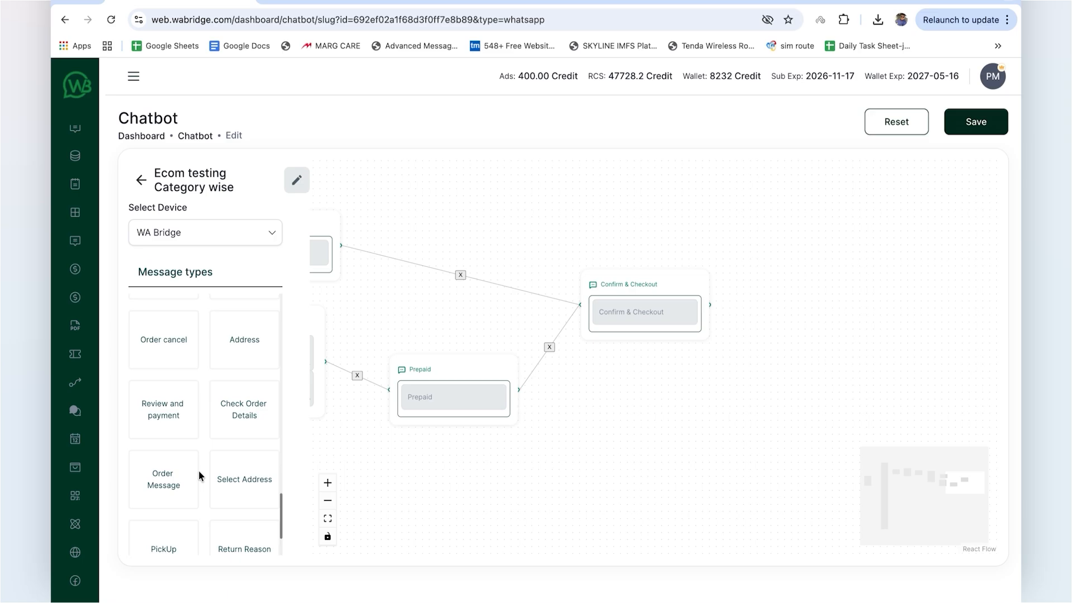
drag(160, 474, 820, 290)
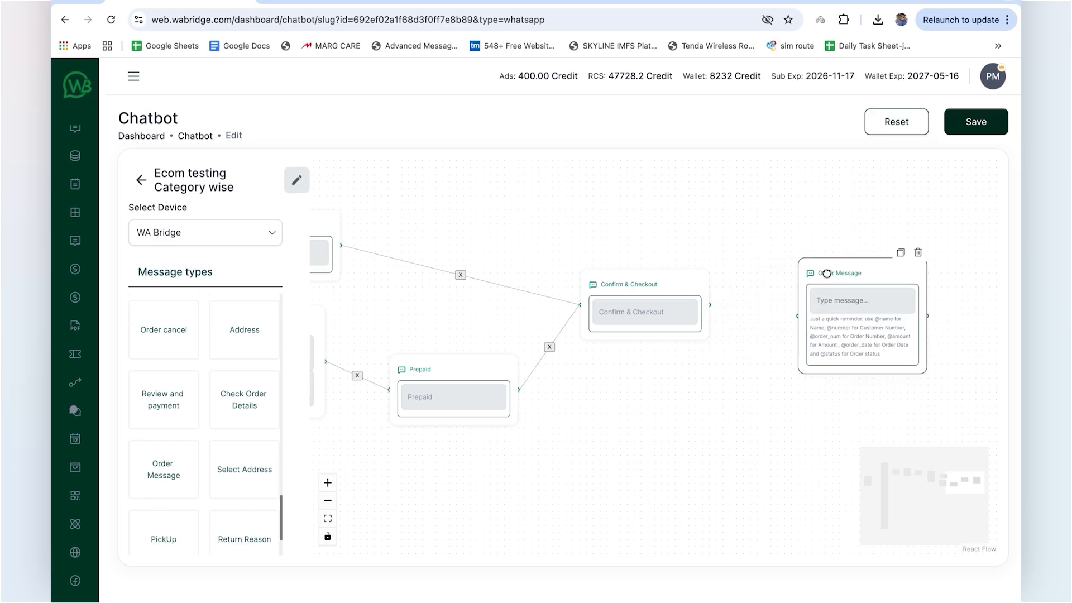
click(828, 299)
text(Thank You For Your Order)
key(Return)
text(Dear)
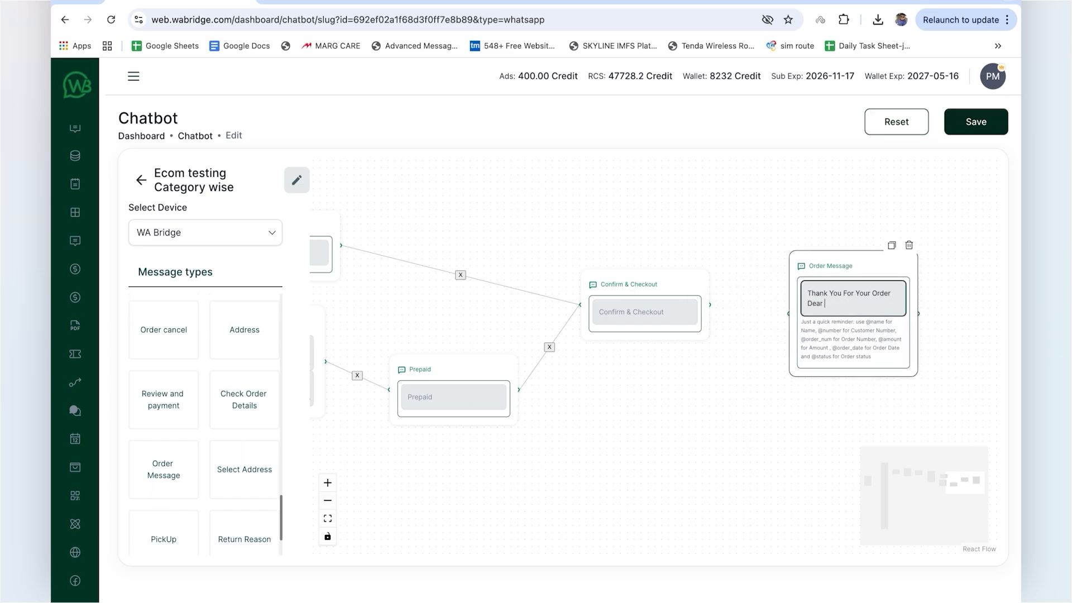
text( @name)
key(Return)
text(Your order has been confirmed)
key(Return)
text(Order id : @order_num)
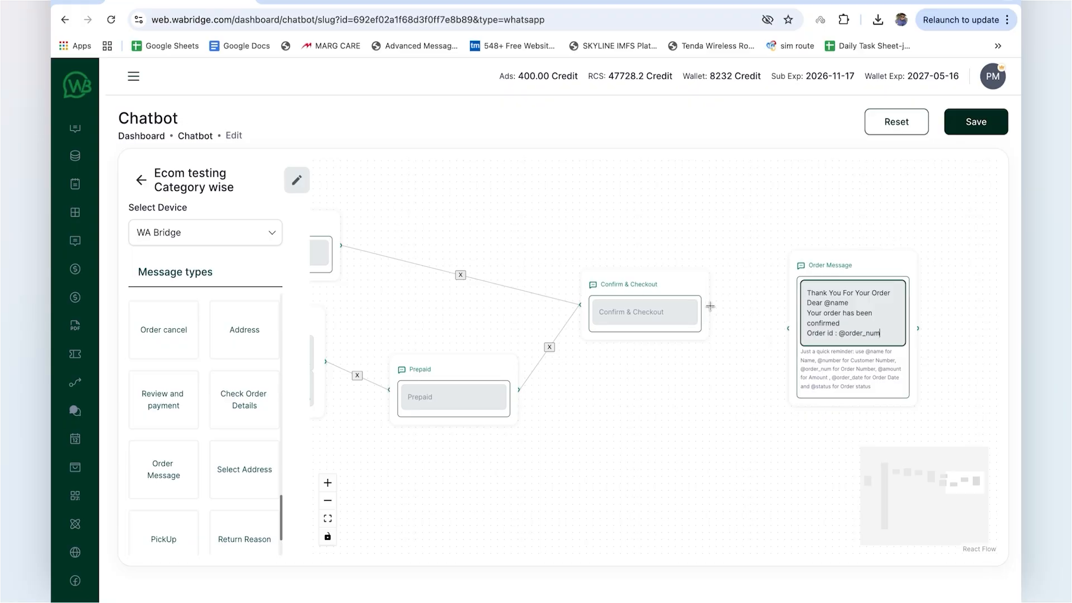
drag(709, 304, 788, 328)
drag(872, 223, 780, 223)
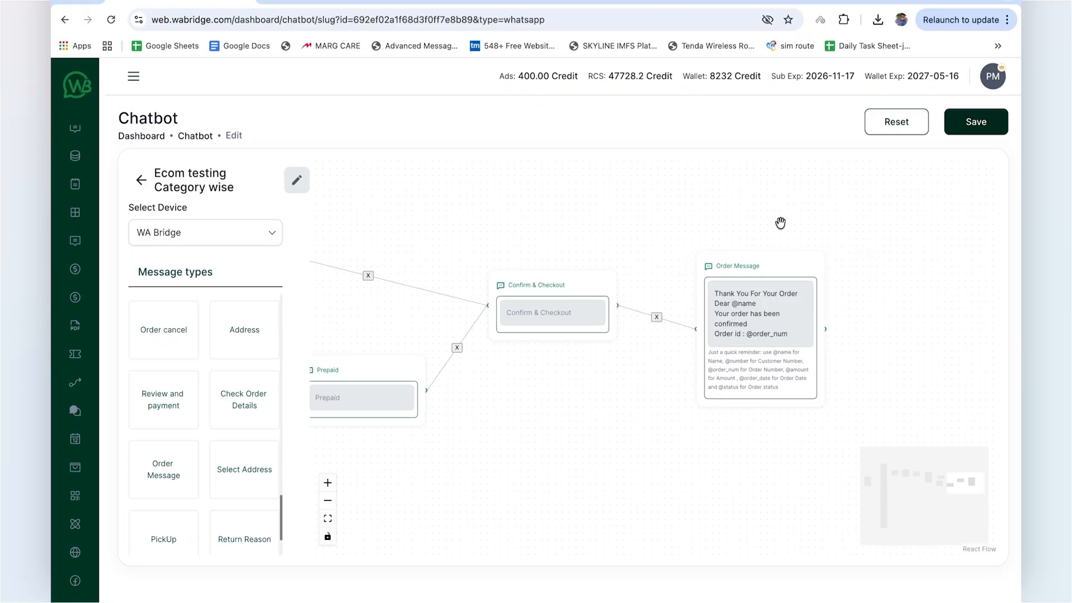
Step: Save the category-wise chatbot flow, then trigger it in WhatsApp by sending "Ecom testing" to WA Bridge
click(969, 132)
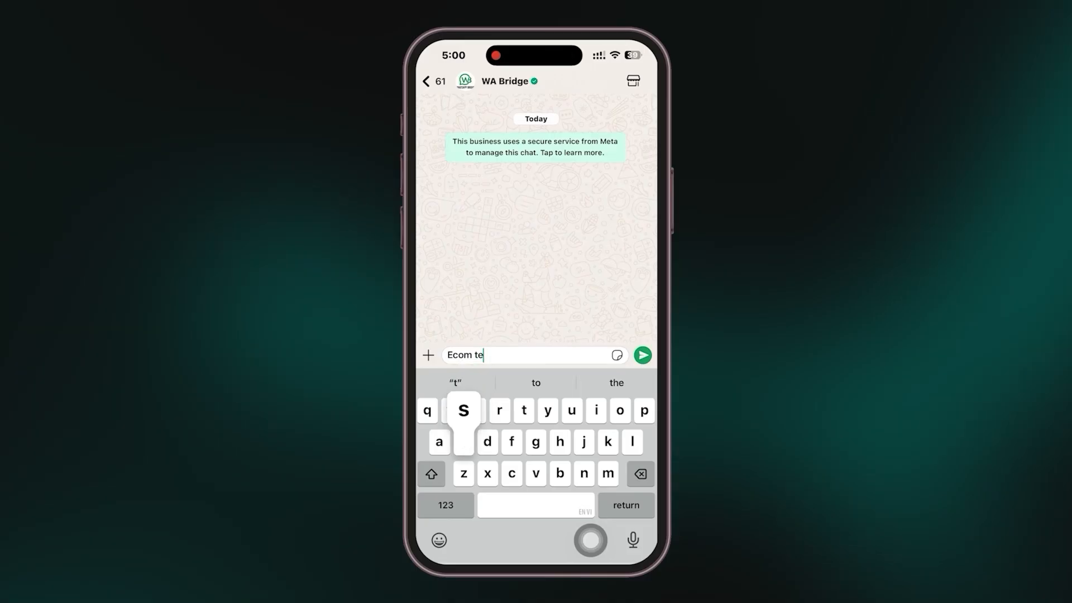
text(sting)
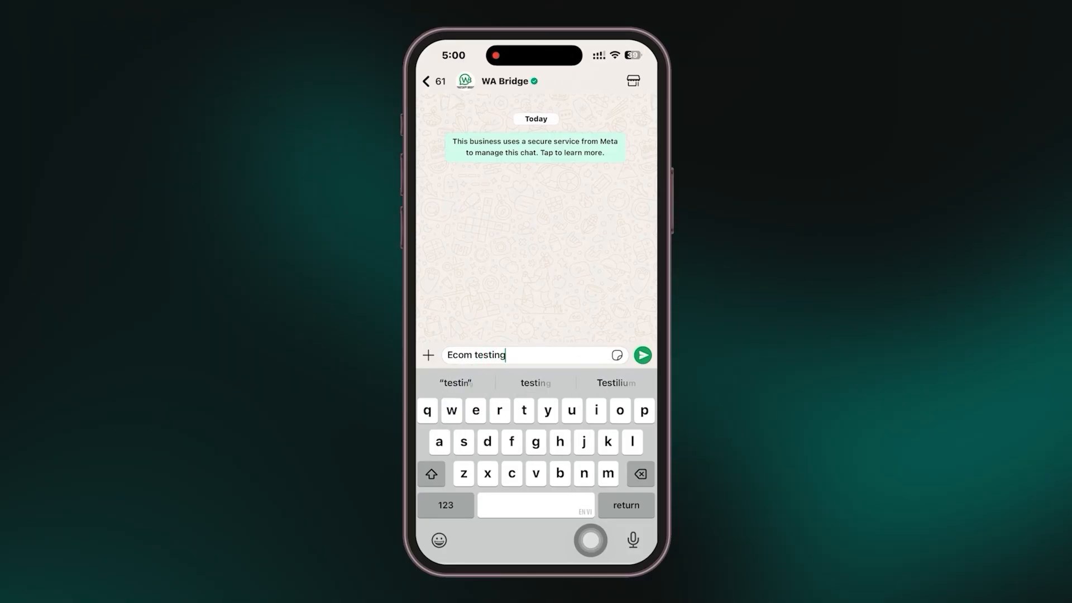
key(Return)
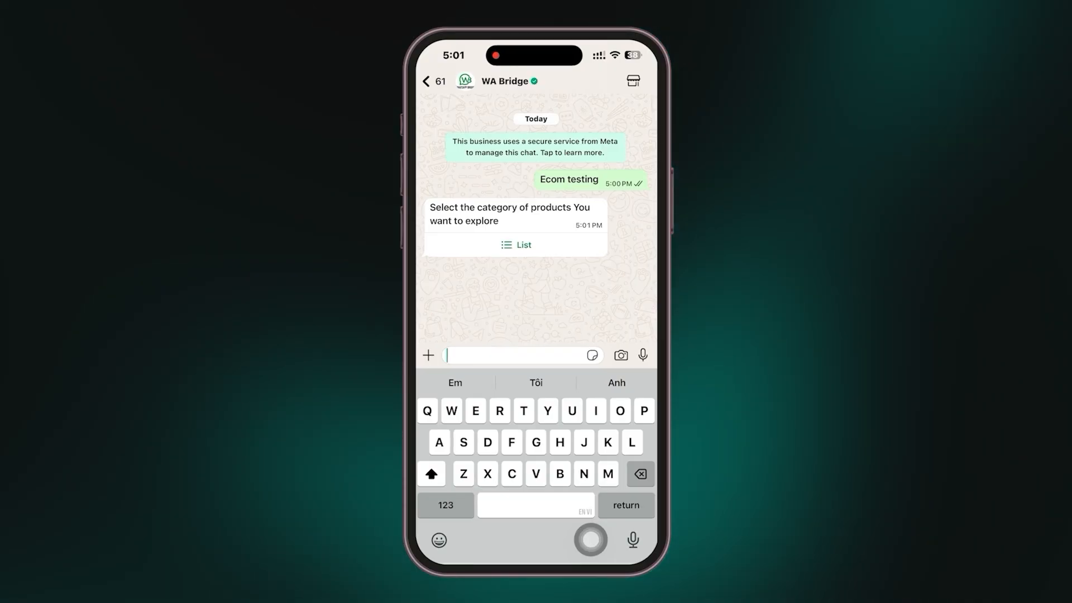
Step: Choose the T-Shirts category and place an order for one Men's Classic Comfort-Fit Cotton Shirt from the recommended products
click(516, 244)
click(536, 529)
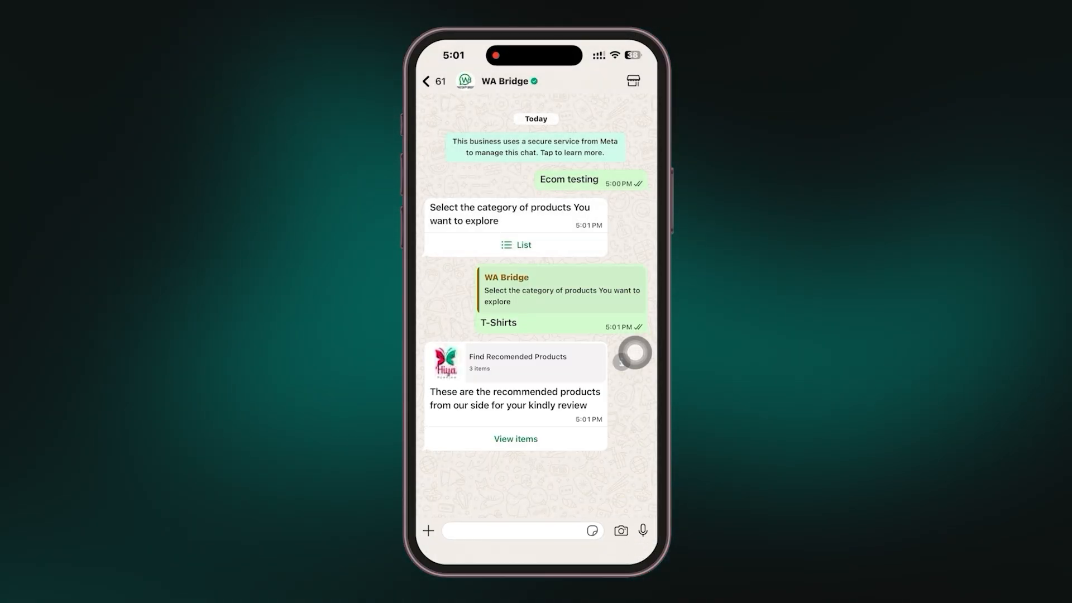
click(516, 438)
click(636, 246)
click(536, 529)
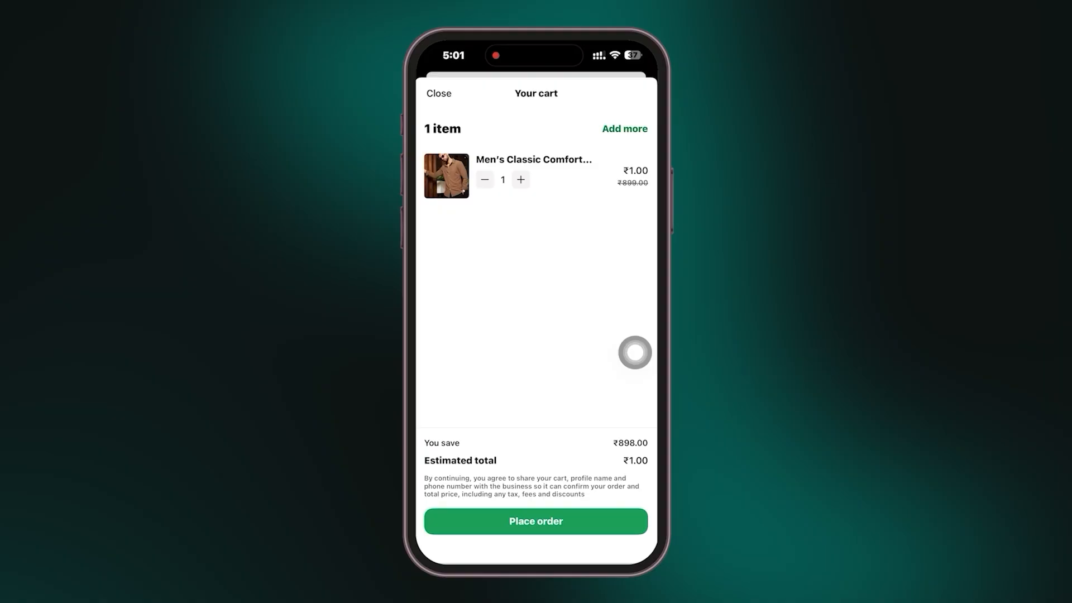
click(535, 521)
Step: Complete the chatbot checkout using the existing address and COD as the checkout mode
click(514, 548)
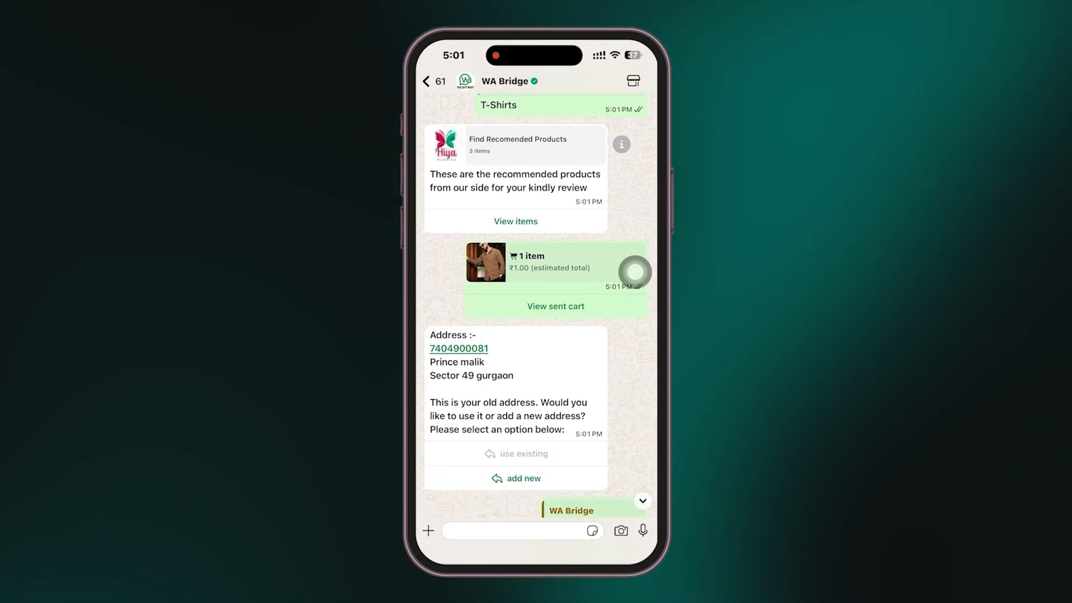
click(515, 450)
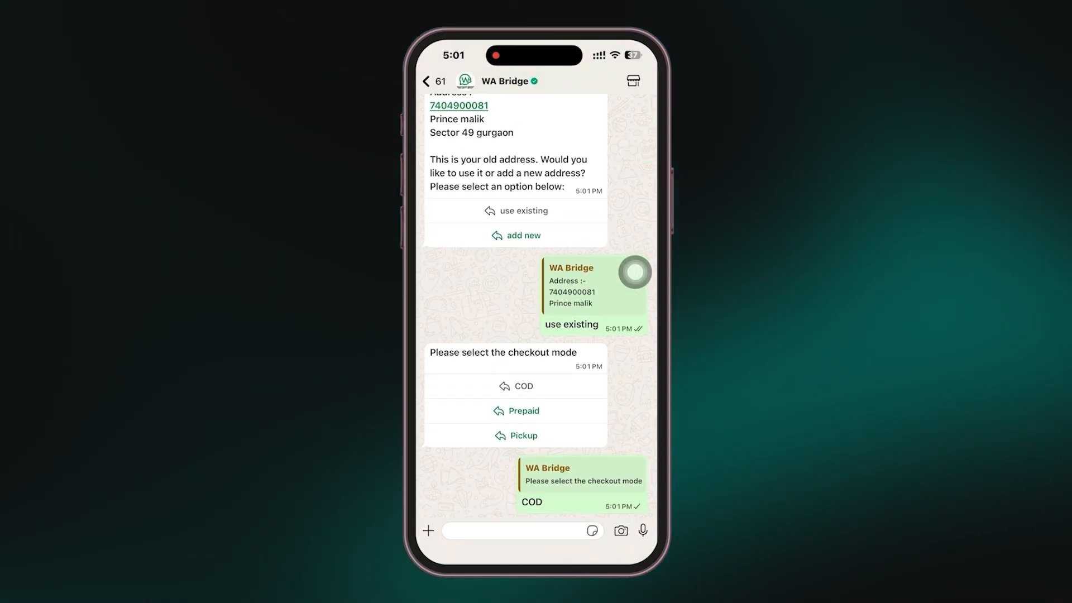
click(515, 476)
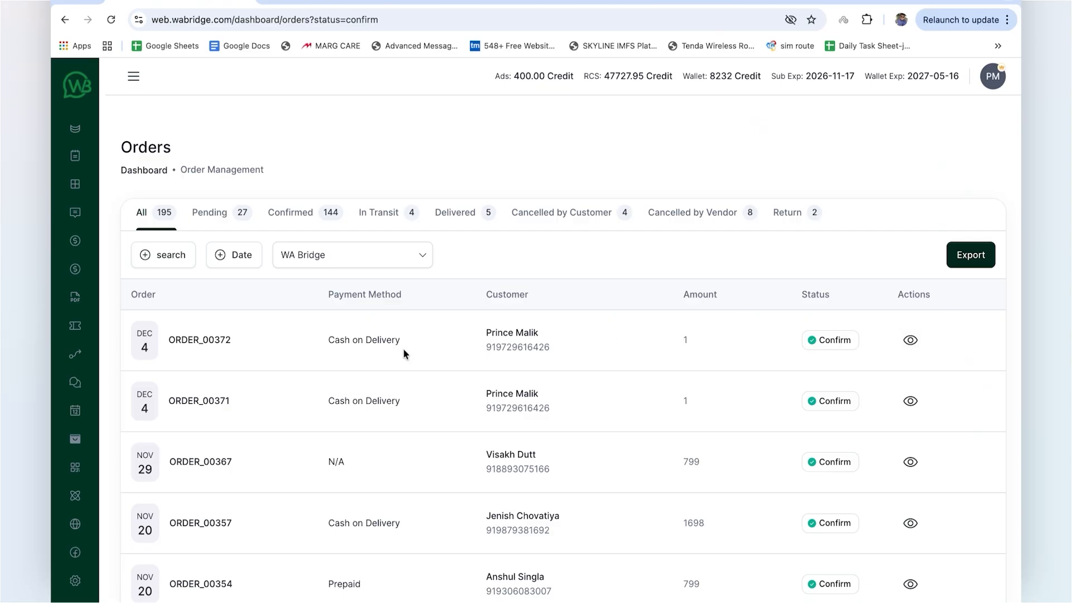
Step: In the WA Bridge dashboard, review the orders list and the newest order's information, timeline and checkout summary
scroll(457, 375, down, 2)
scroll(457, 375, up, 3)
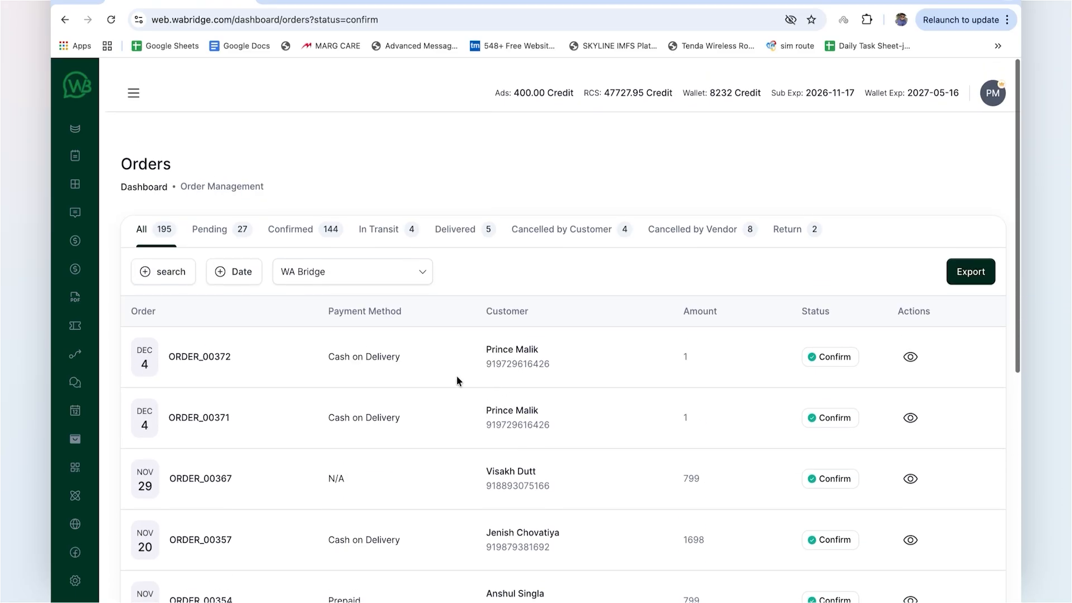
click(909, 340)
scroll(449, 453, down, 2)
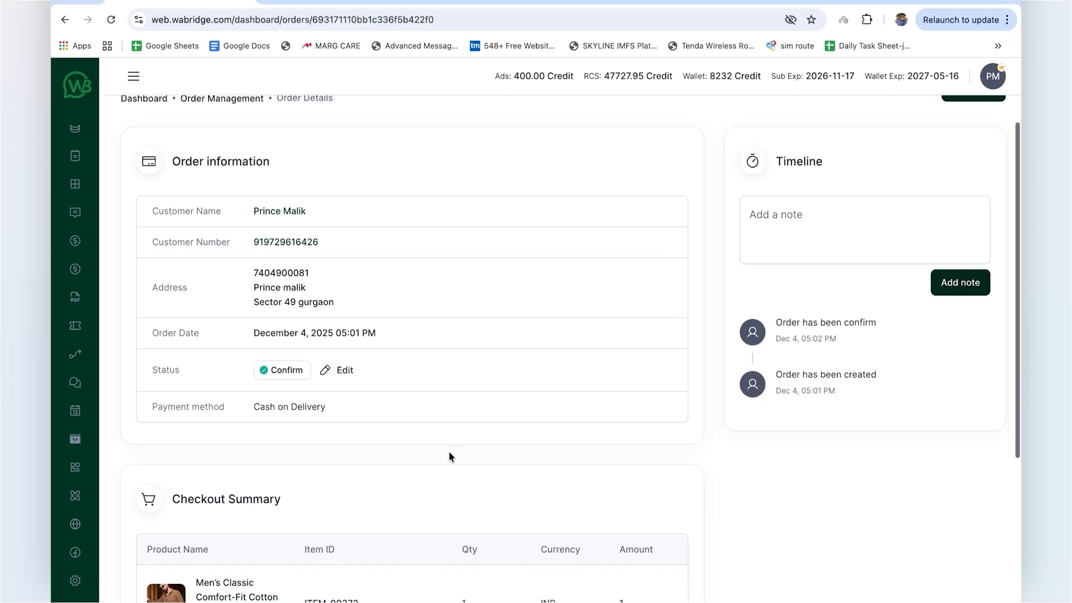
scroll(423, 413, down, 3)
scroll(423, 413, up, 5)
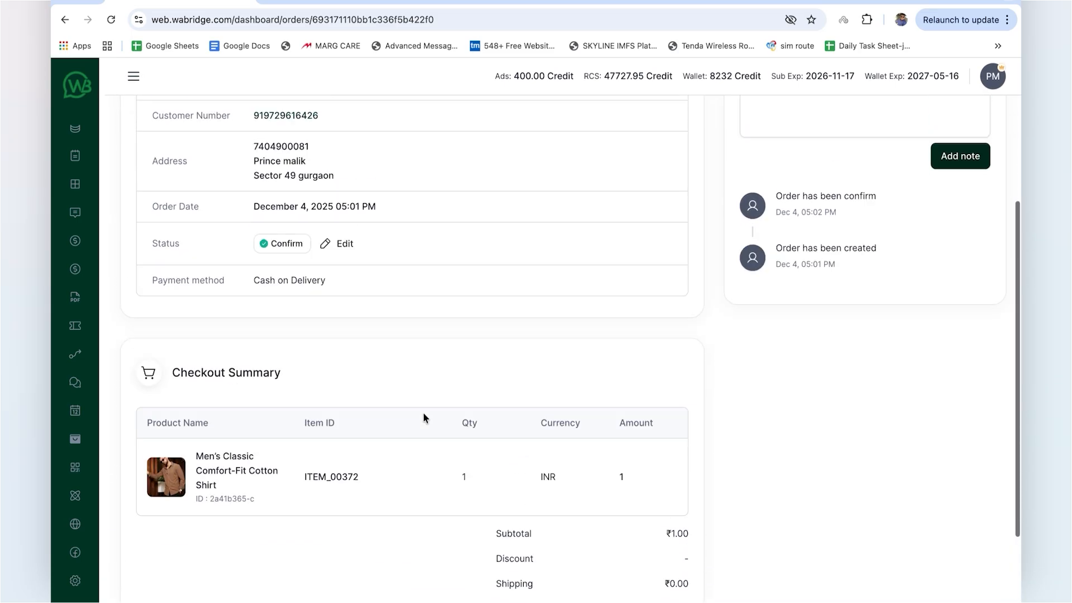
Step: Fill in the eCommerce configuration's Webhook URL for the WA Bridge device with the previously used Google Apps Script address
click(122, 490)
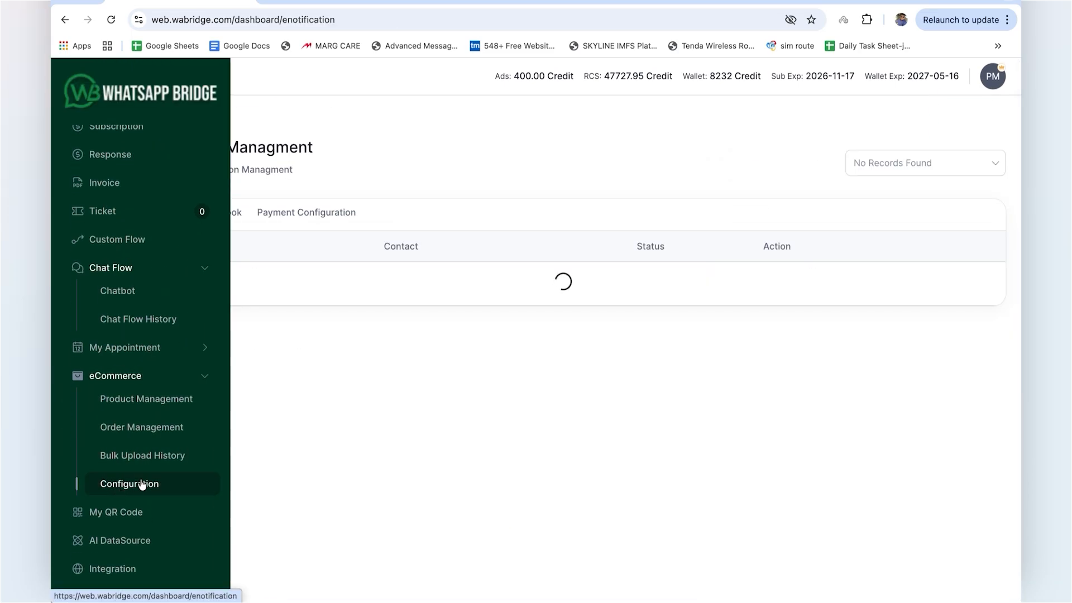
click(216, 215)
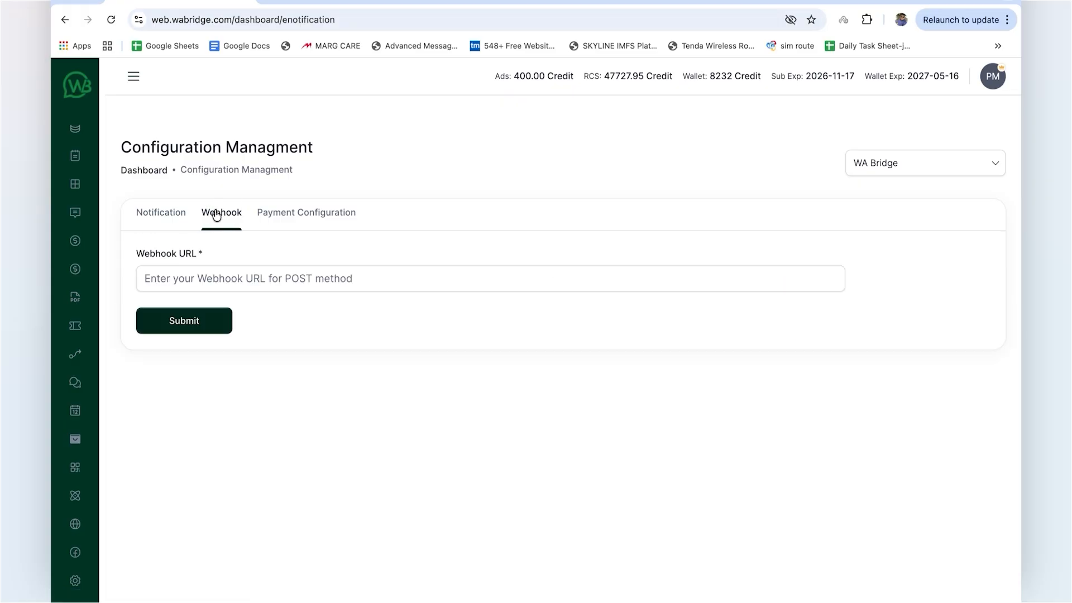
click(221, 271)
click(249, 310)
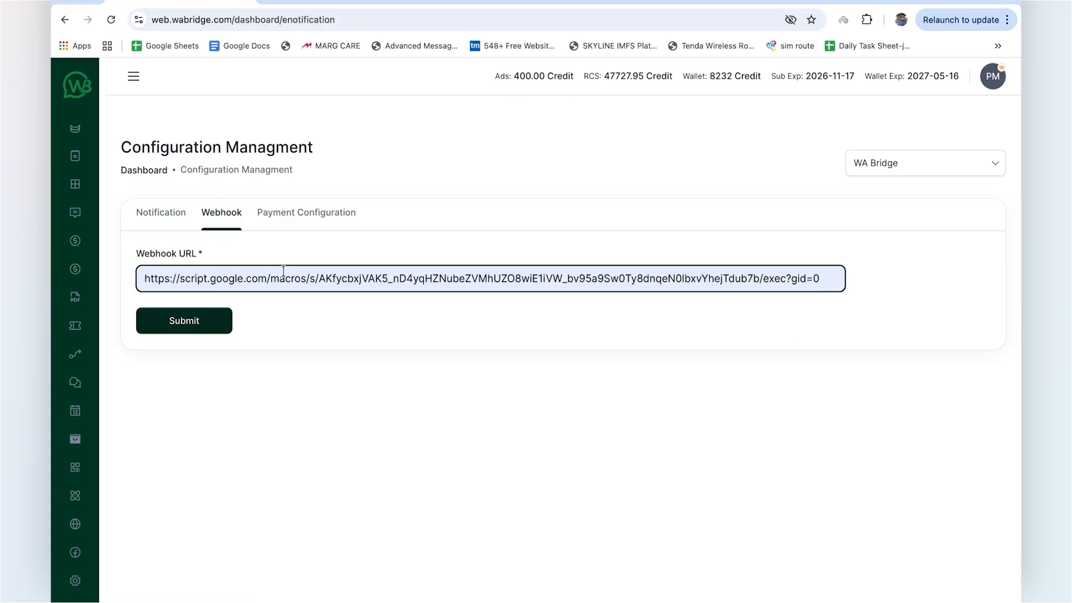